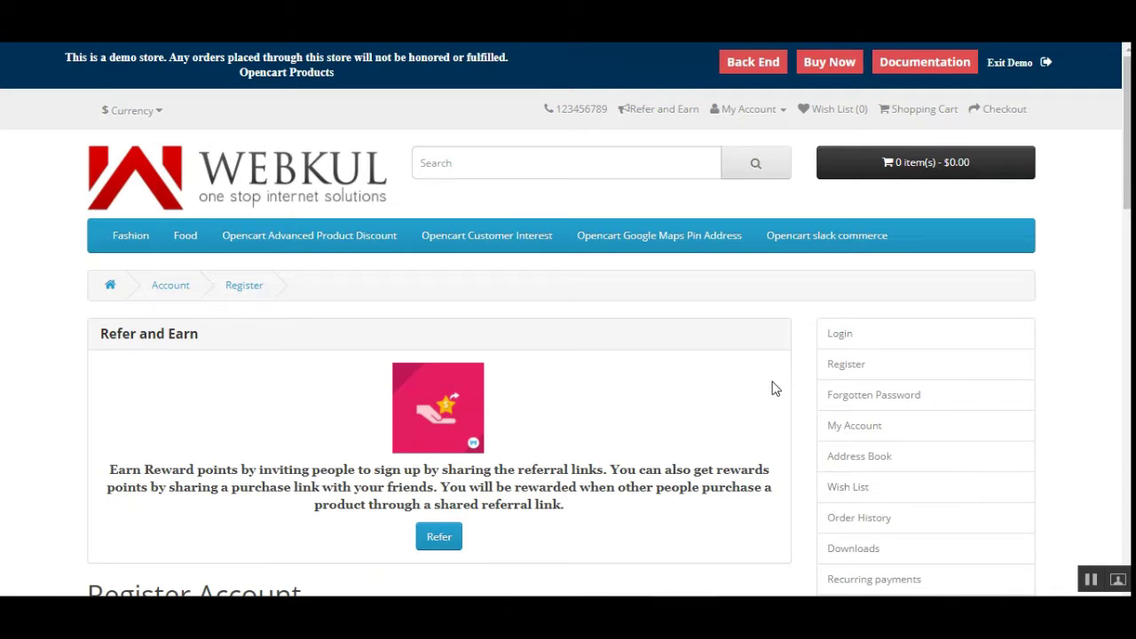
# Examine the Refer and Earn banner above the account registration form.
pyautogui.scroll(-1, 639, 392)
pyautogui.scroll(-2, 639, 393)
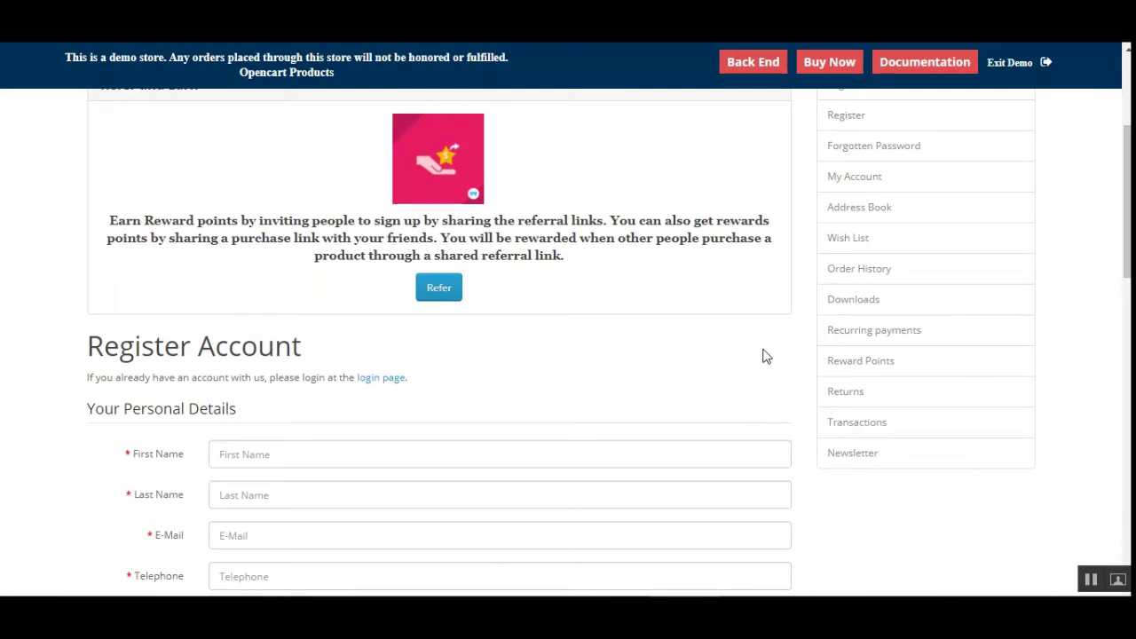
pyautogui.scroll(2, 647, 382)
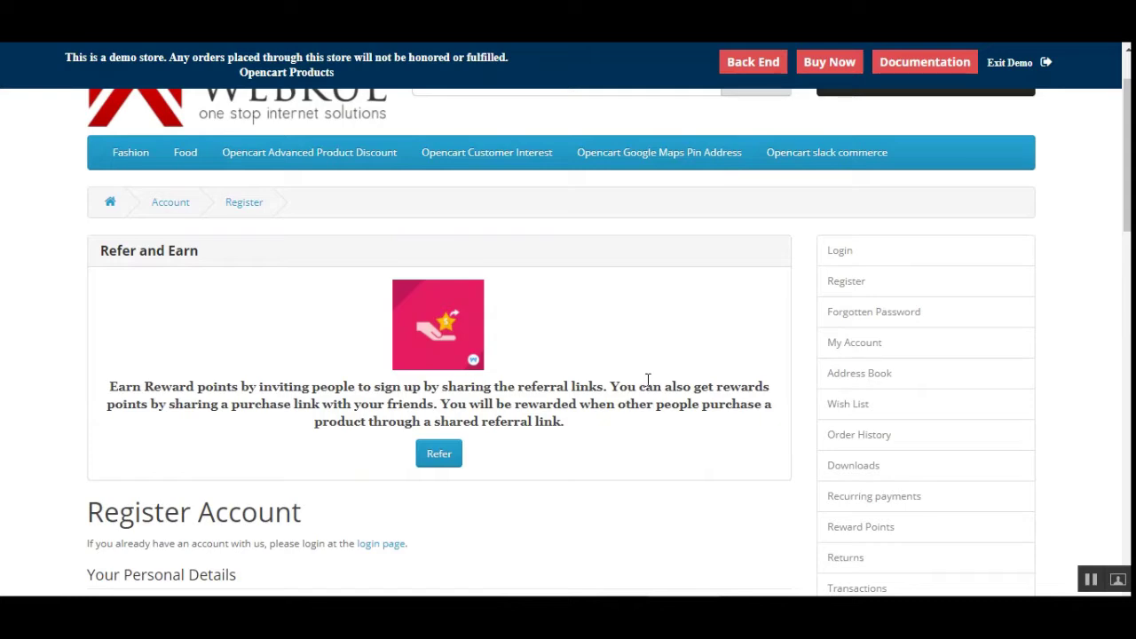
pyautogui.scroll(-2, 647, 381)
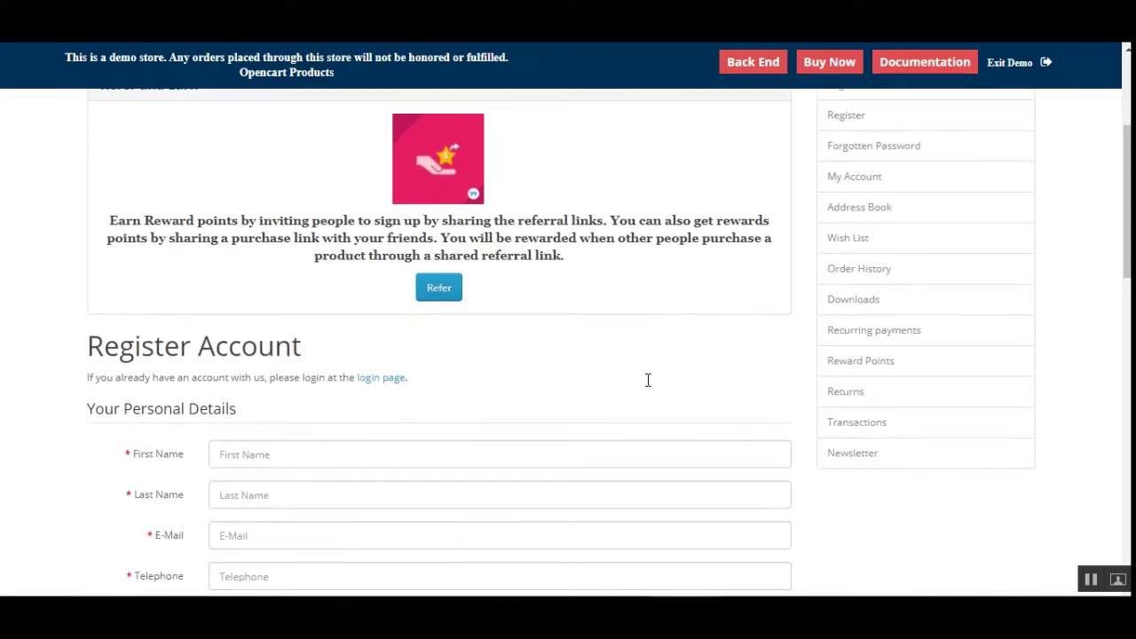
pyautogui.scroll(3, 647, 382)
pyautogui.scroll(-1, 647, 386)
pyautogui.scroll(1, 647, 386)
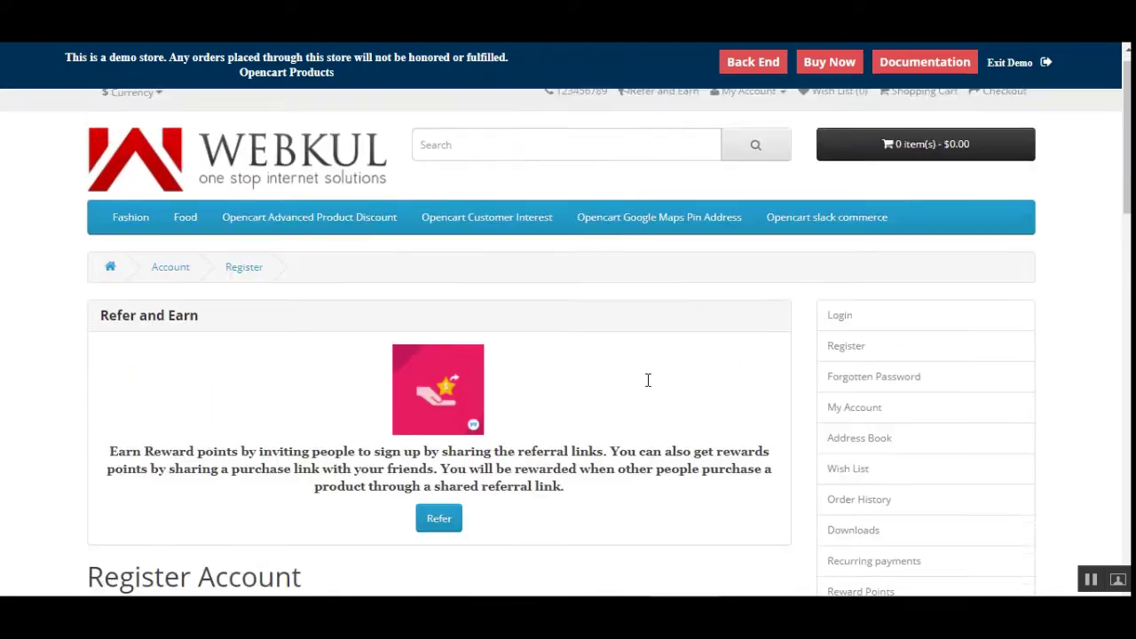
pyautogui.scroll(-2, 650, 386)
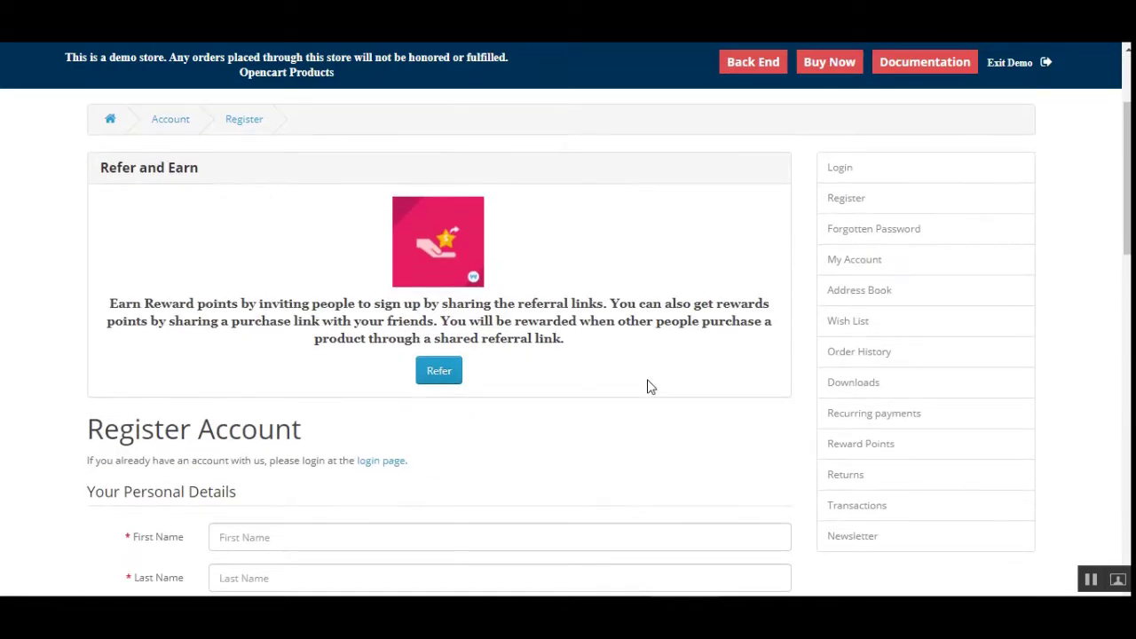
pyautogui.scroll(2, 647, 386)
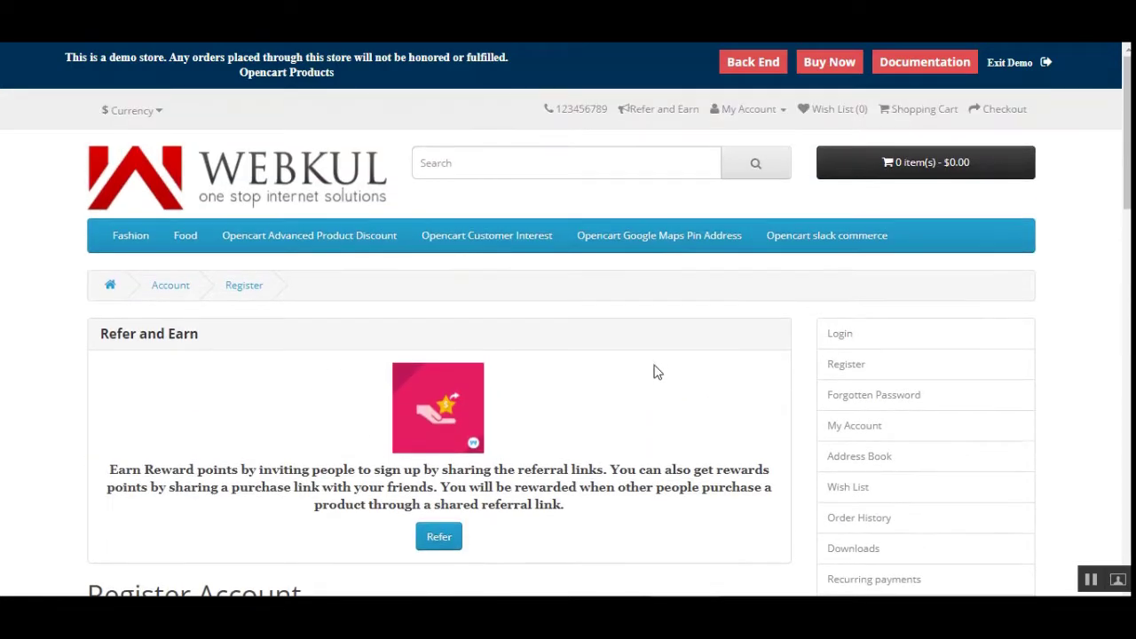
pyautogui.scroll(-2, 654, 373)
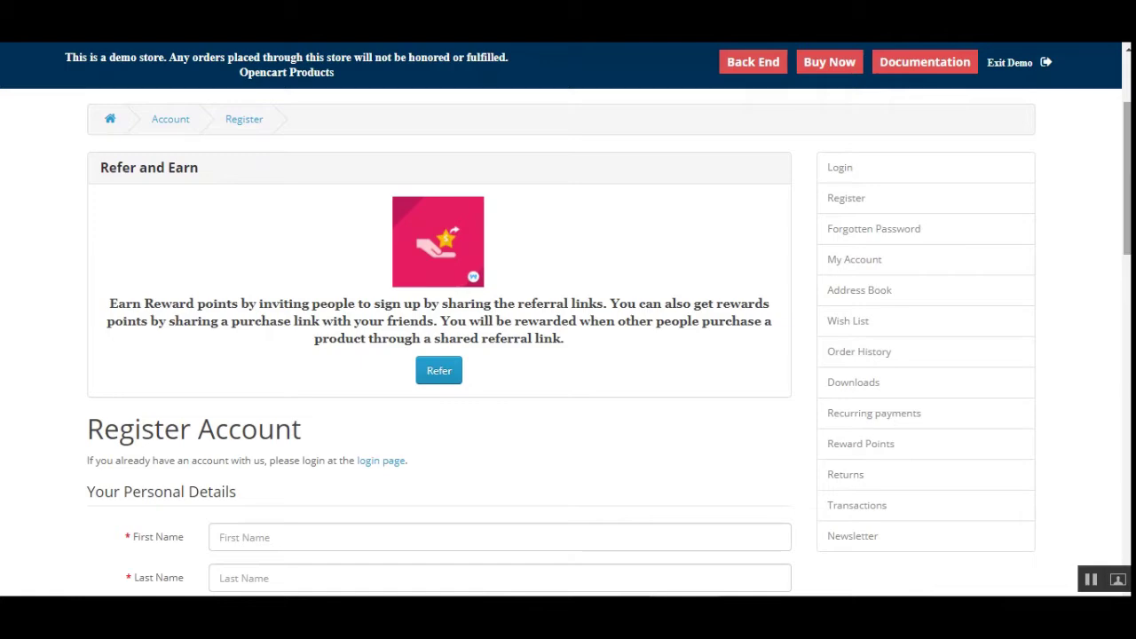
pyautogui.scroll(2, 923, 244)
pyautogui.scroll(-1, 916, 239)
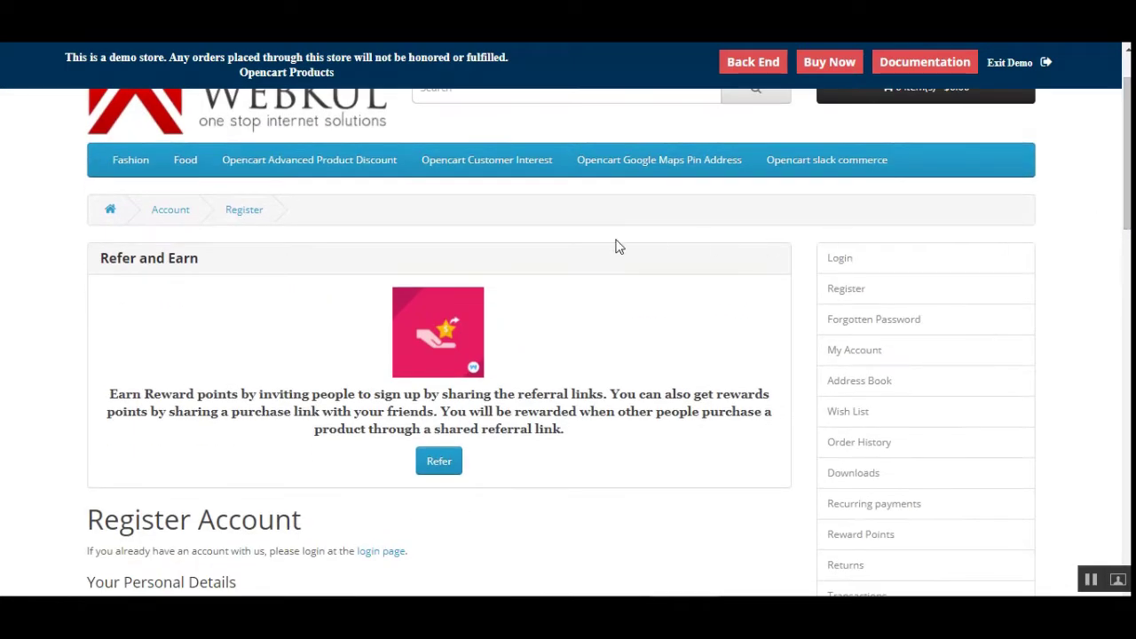
pyautogui.scroll(1, 680, 282)
pyautogui.scroll(-1, 680, 282)
# Look through the registration form's personal details and address fields down to the Google maps pin address.
pyautogui.scroll(-5, 568, 355)
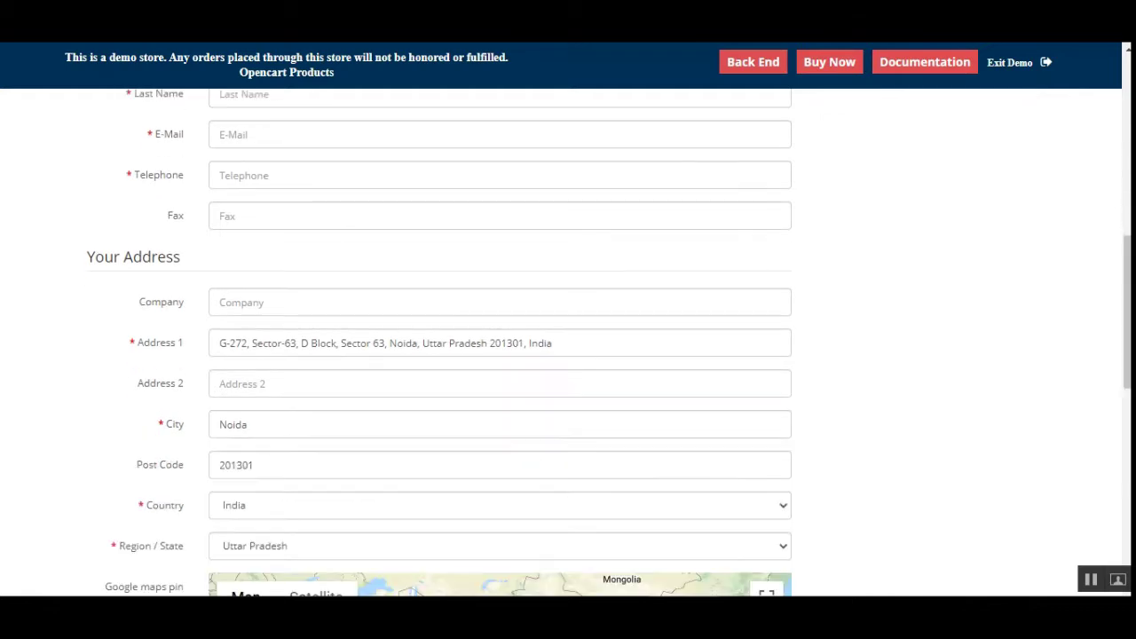
pyautogui.scroll(4, 568, 355)
pyautogui.scroll(2, 568, 355)
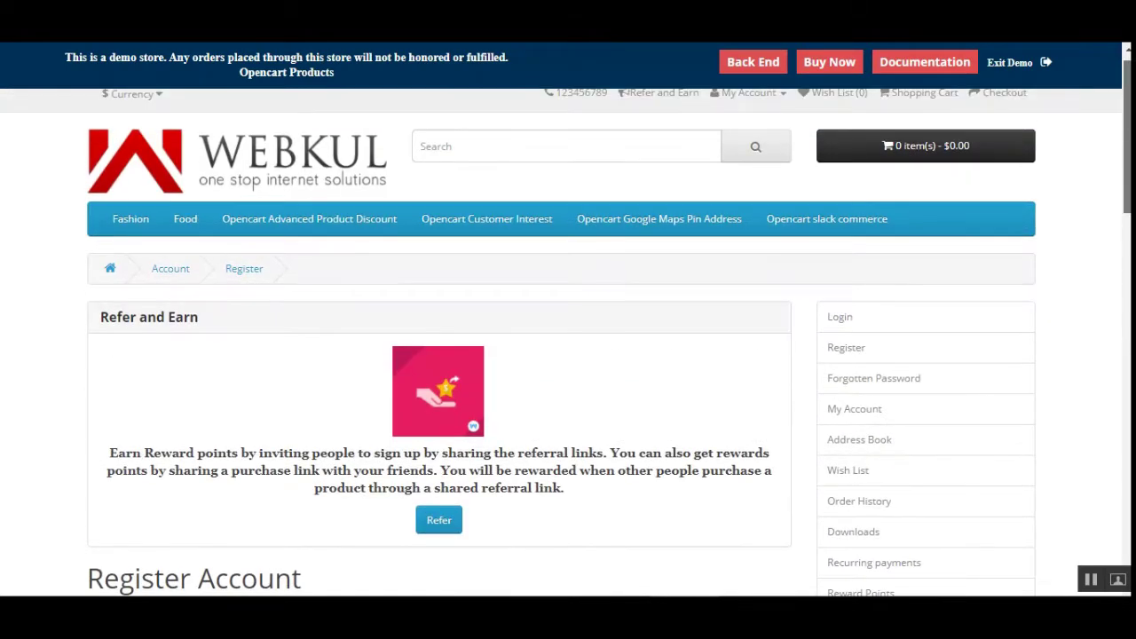
pyautogui.scroll(-8, 1124, 309)
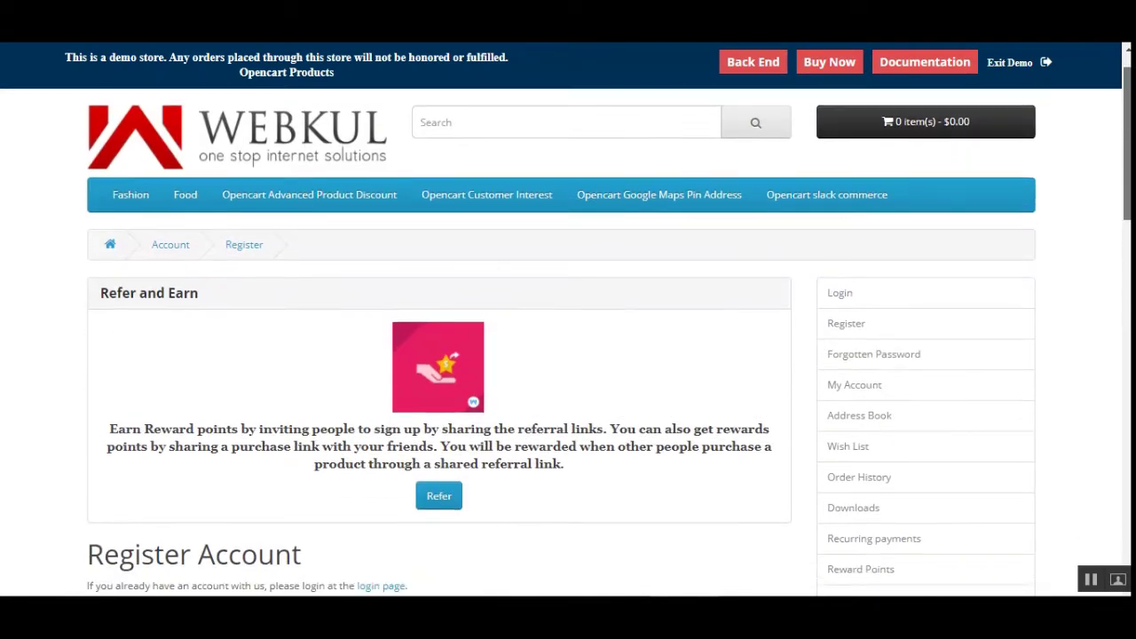
pyautogui.scroll(-2, 1124, 310)
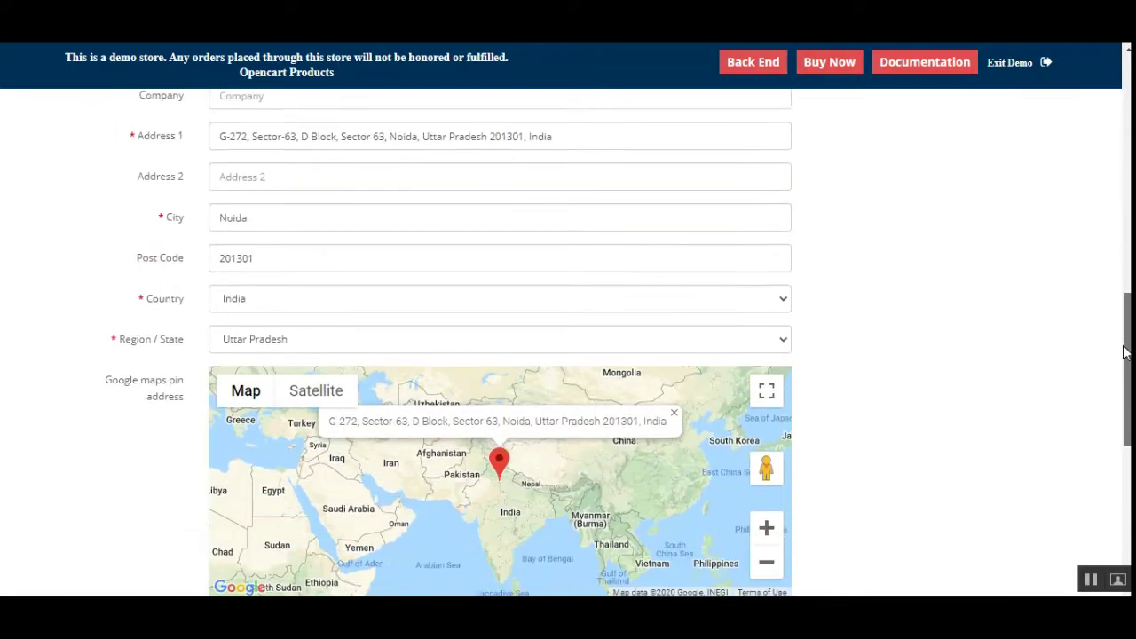
pyautogui.scroll(10, 1124, 310)
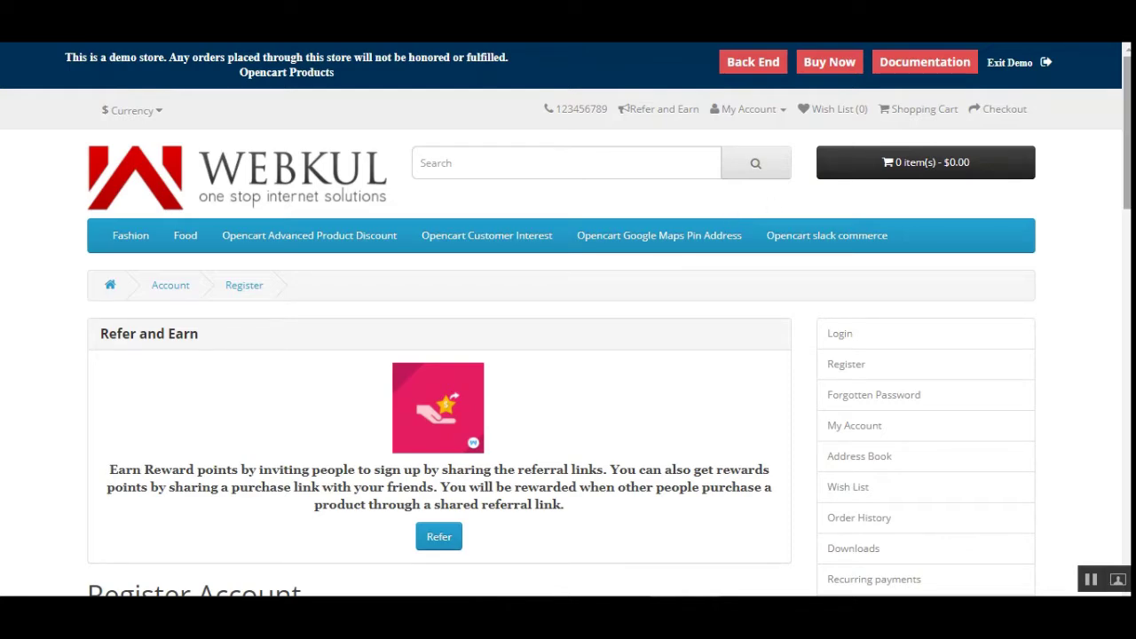
pyautogui.moveTo(1121, 155)
pyautogui.mouseDown()
pyautogui.moveTo(1118, 466)
pyautogui.moveTo(1109, 139)
pyautogui.mouseUp()
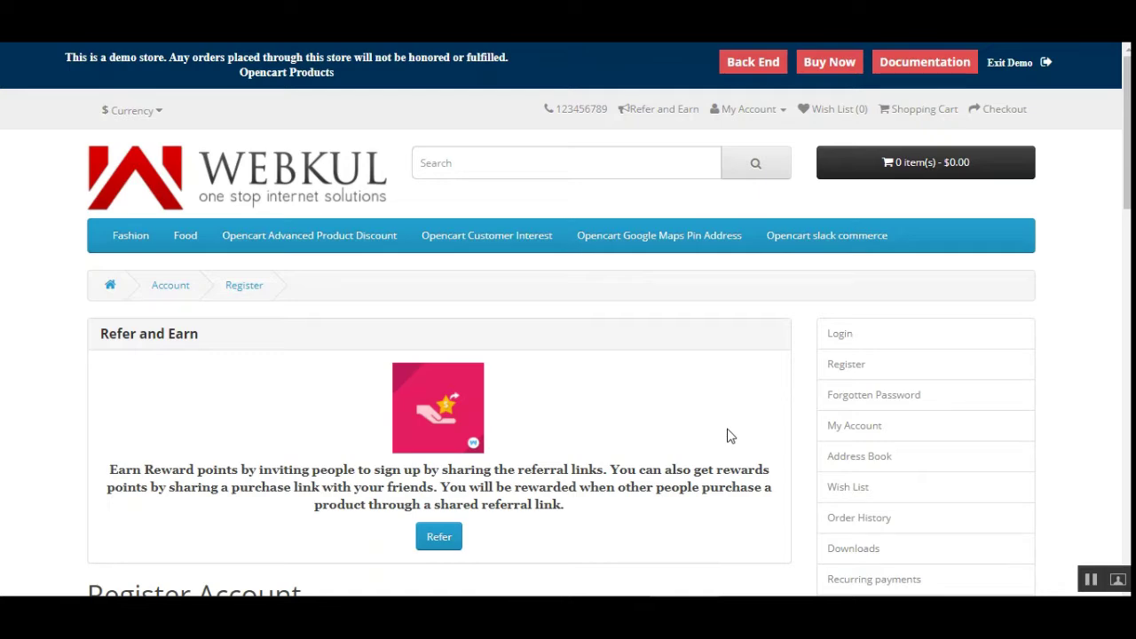
pyautogui.click(825, 384)
pyautogui.scroll(-5, 569, 337)
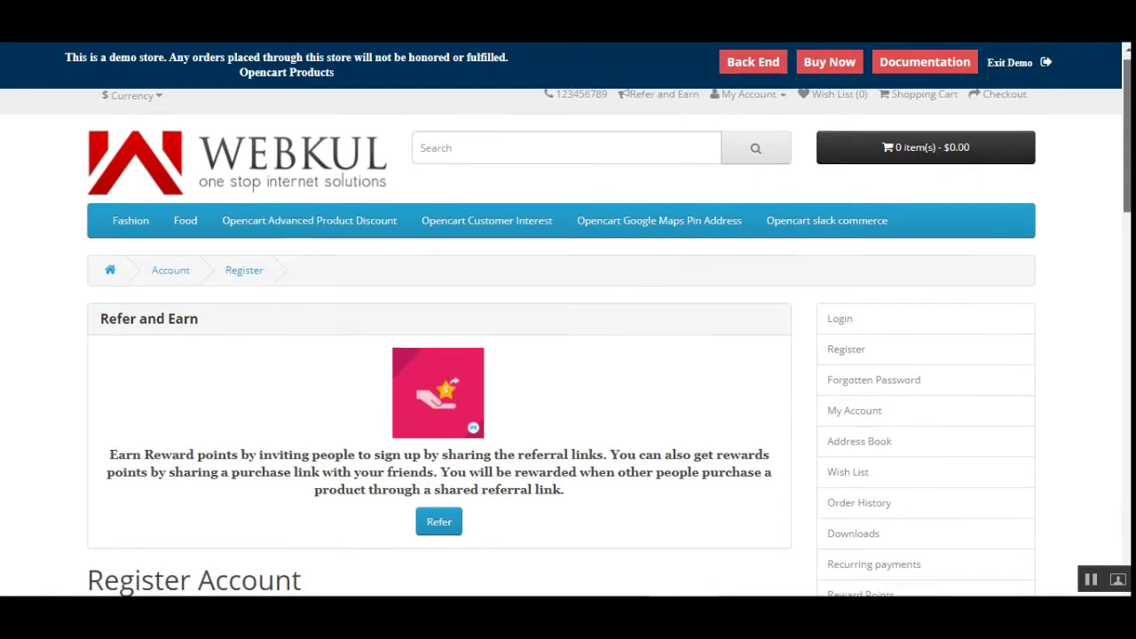
pyautogui.scroll(5, 569, 337)
pyautogui.scroll(-1, 1070, 203)
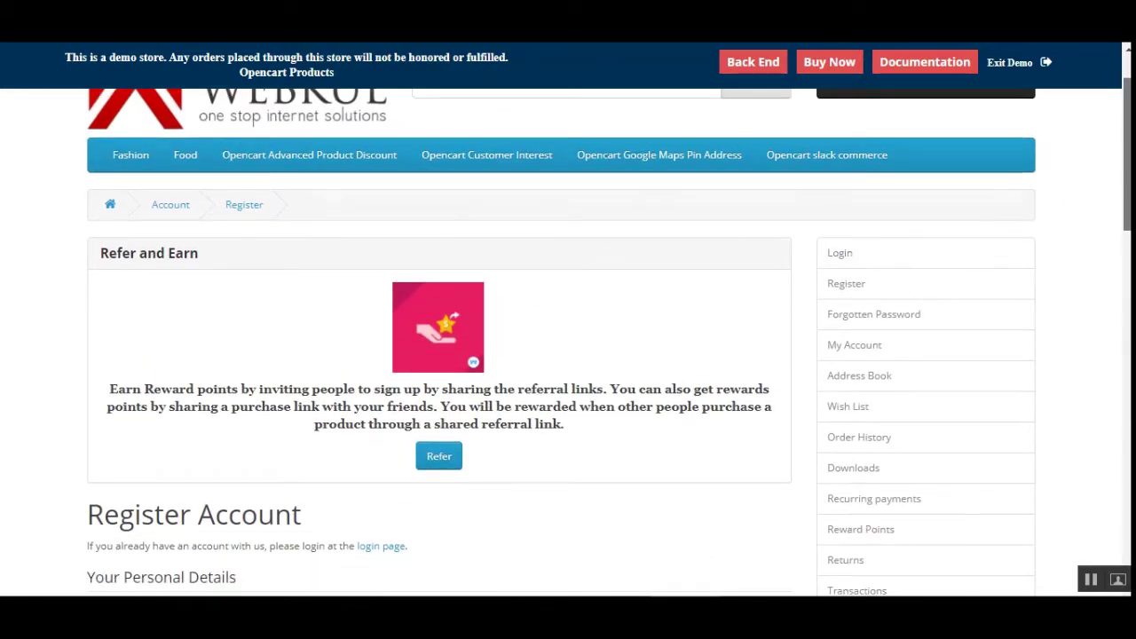
pyautogui.scroll(1, 1110, 240)
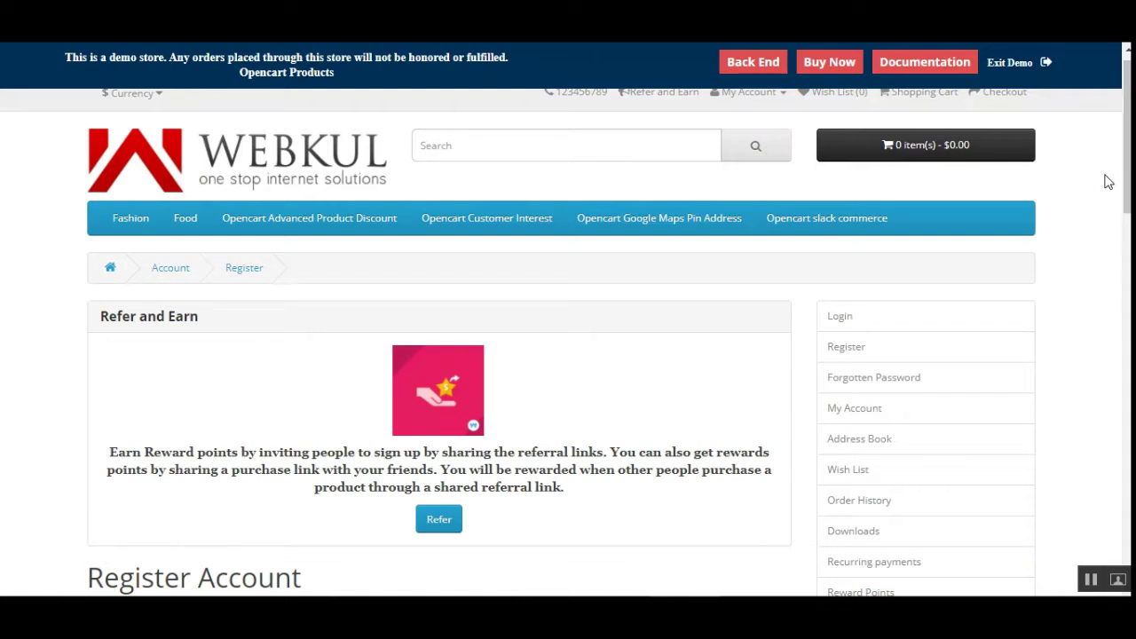
pyautogui.scroll(-2, 1119, 172)
pyautogui.scroll(2, 1119, 173)
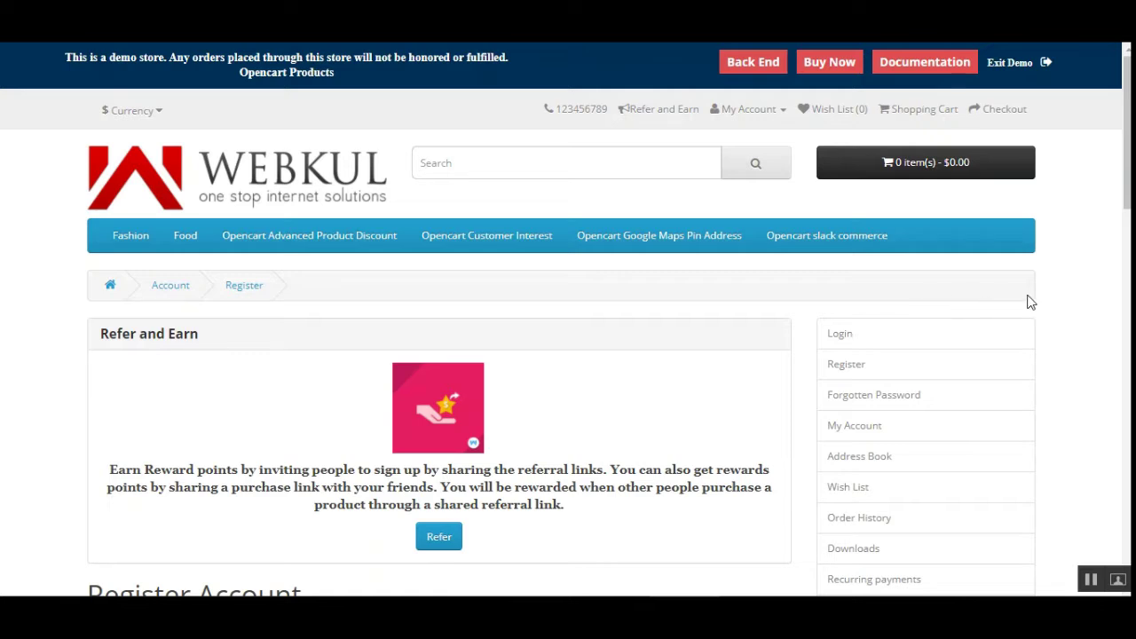
pyautogui.scroll(-3, 1127, 133)
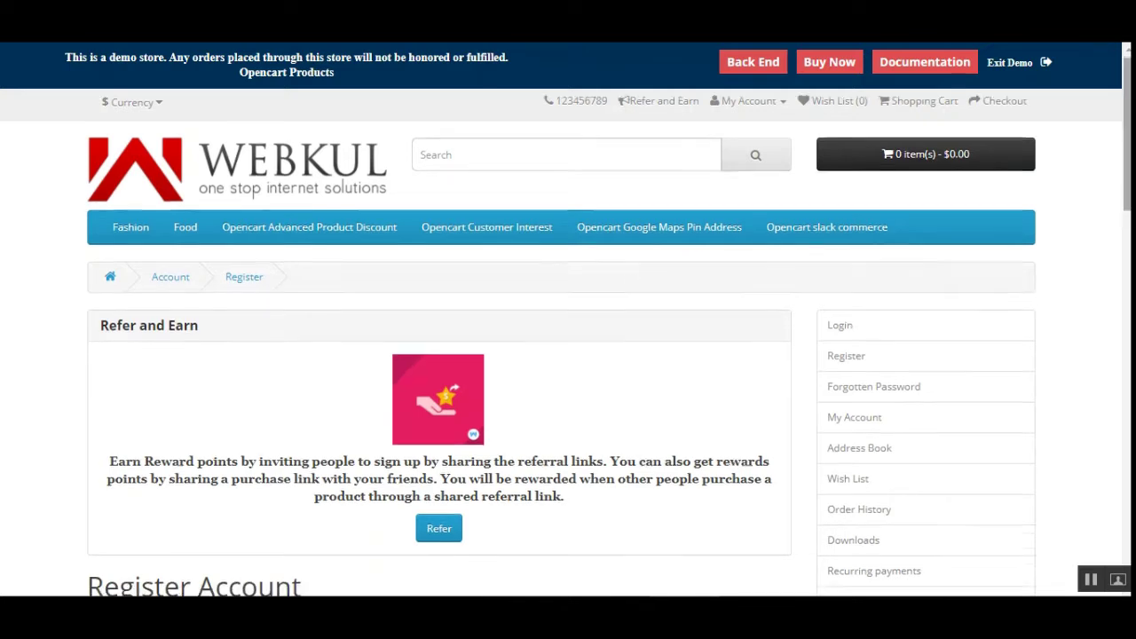
pyautogui.scroll(-10, 569, 337)
pyautogui.scroll(11, 568, 338)
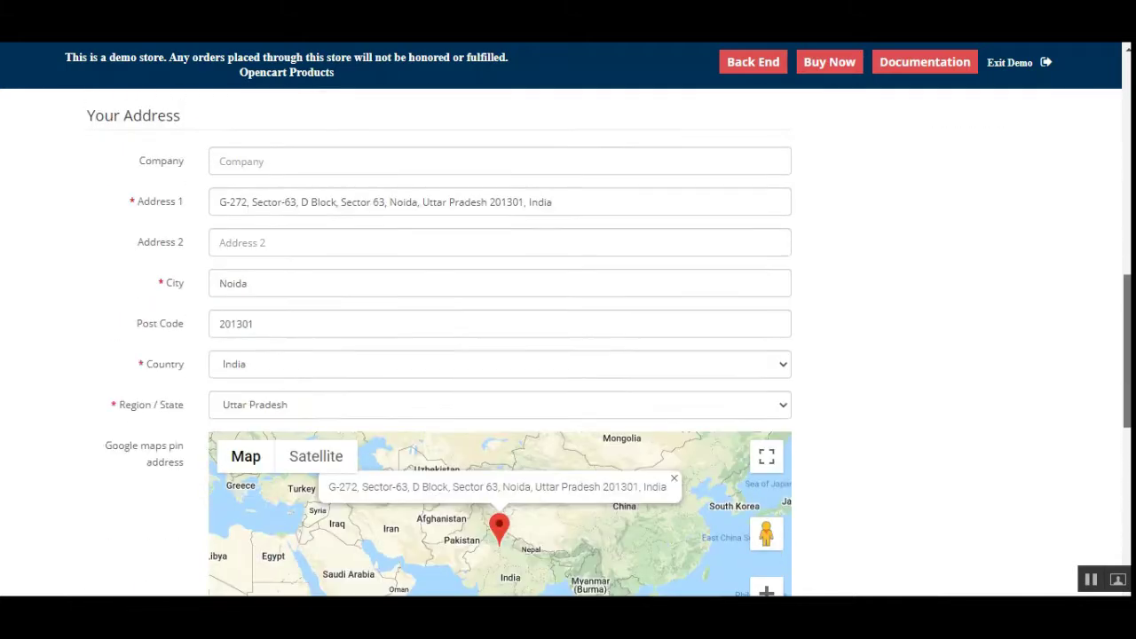
pyautogui.scroll(2, 1100, 214)
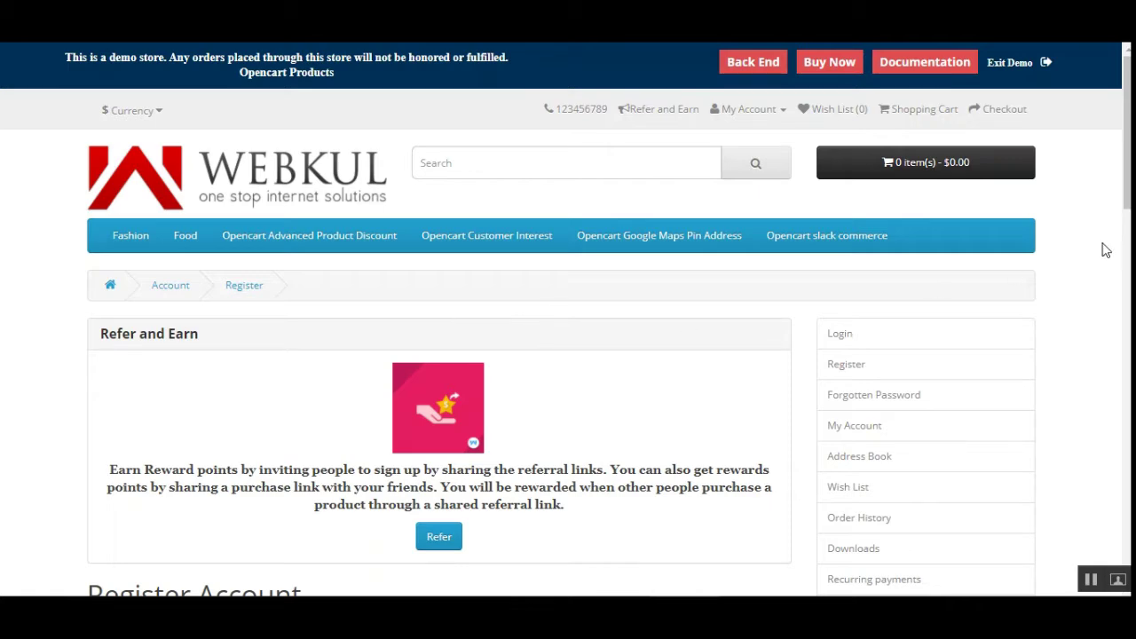
# Highlight the Refer and Earn heading and the reward points description in the banner, then clear the highlight.
pyautogui.scroll(-1, 1126, 177)
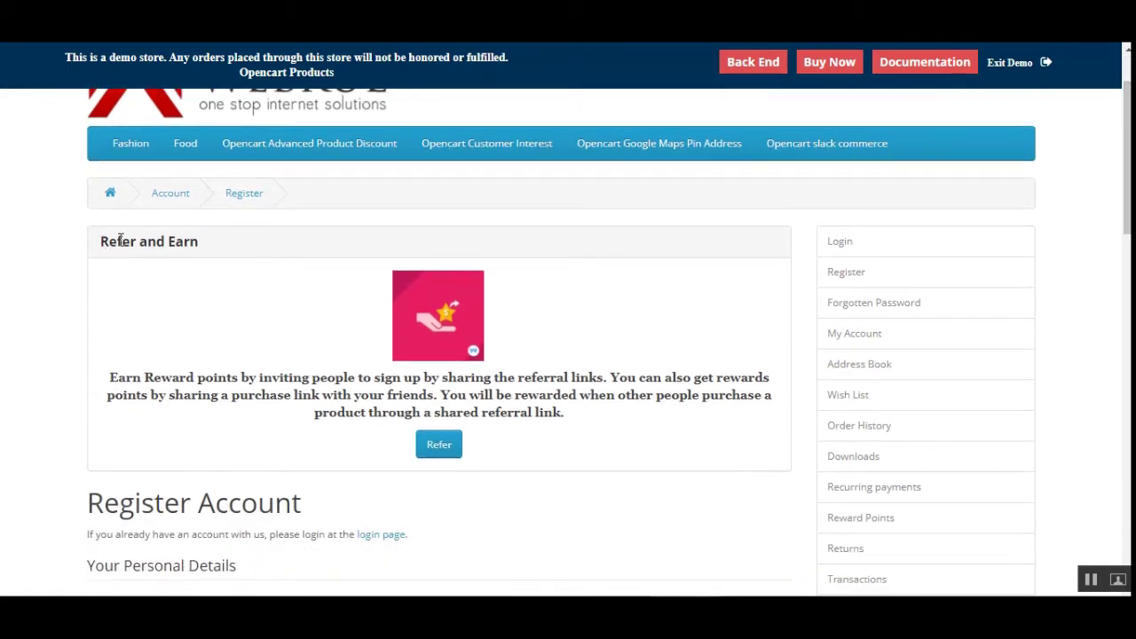
pyautogui.moveTo(108, 243); pyautogui.dragTo(175, 243)
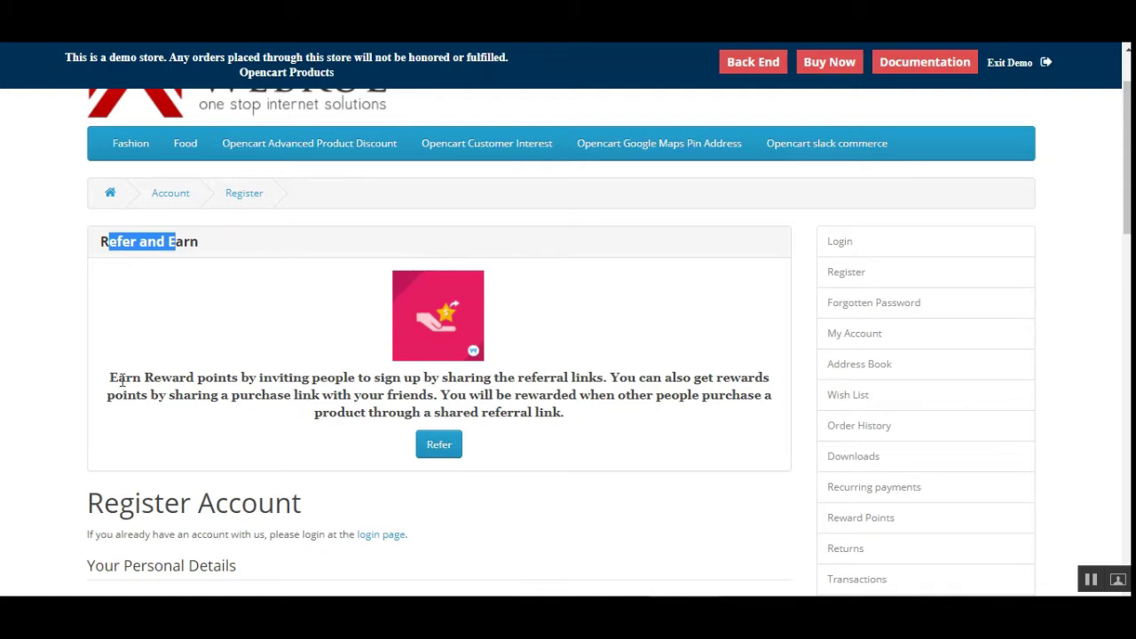
pyautogui.moveTo(118, 378); pyautogui.dragTo(556, 420)
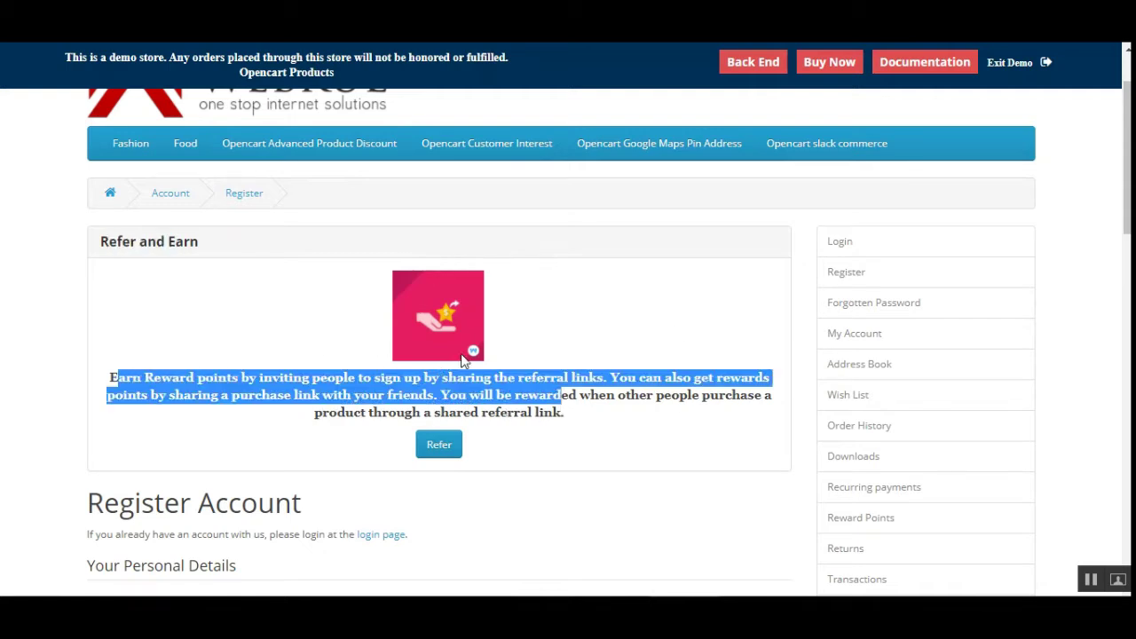
pyautogui.click(583, 439)
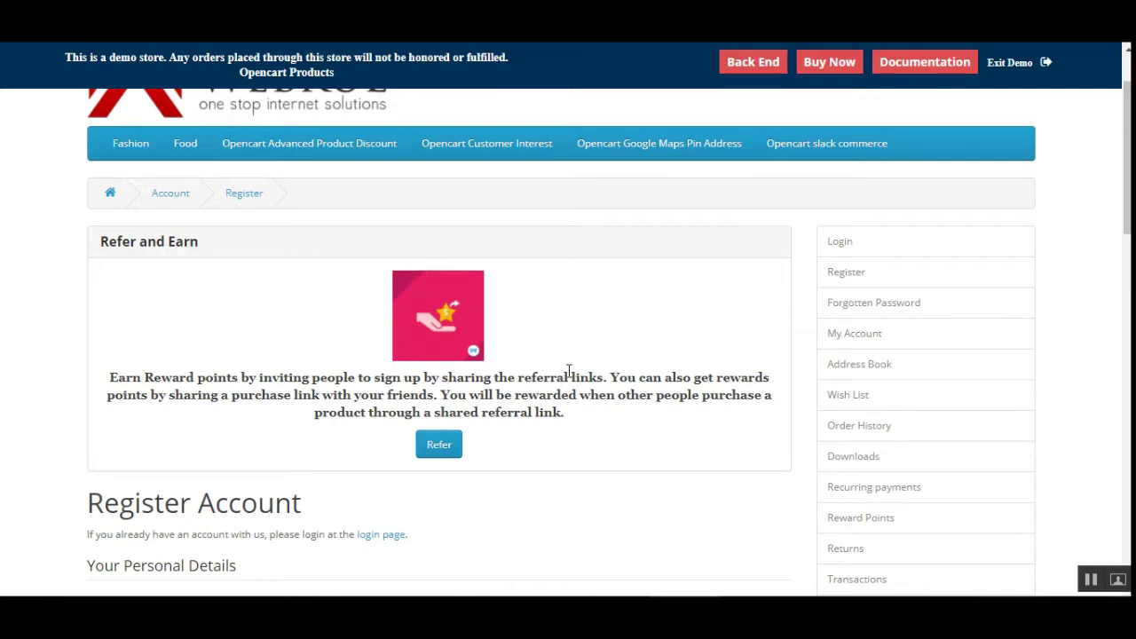
# Follow the Refer link in the registration page's banner and look over the customer login page.
pyautogui.click(438, 448)
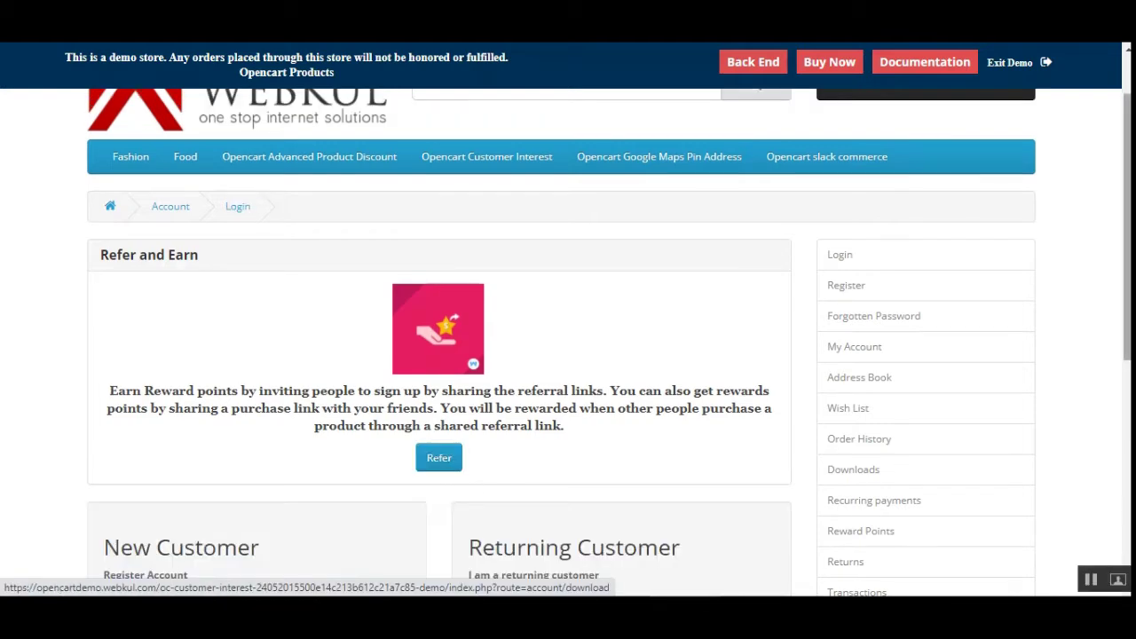
pyautogui.scroll(-3, 552, 334)
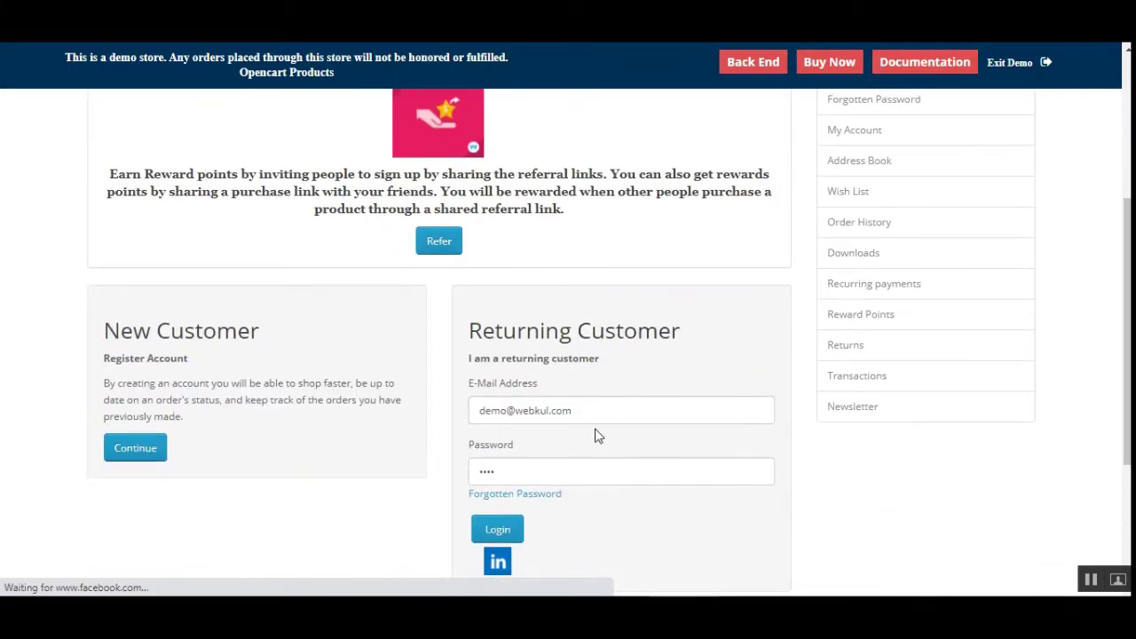
pyautogui.scroll(3, 550, 429)
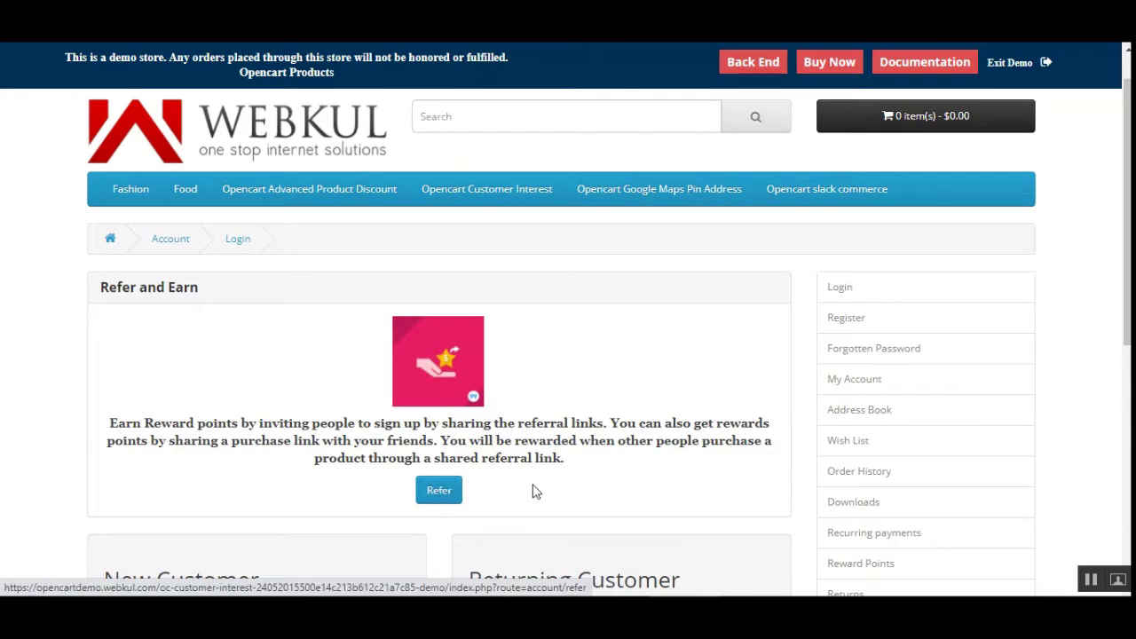
# Look over the store's home page and open Refer and Earn from its header links.
pyautogui.scroll(-1, 755, 426)
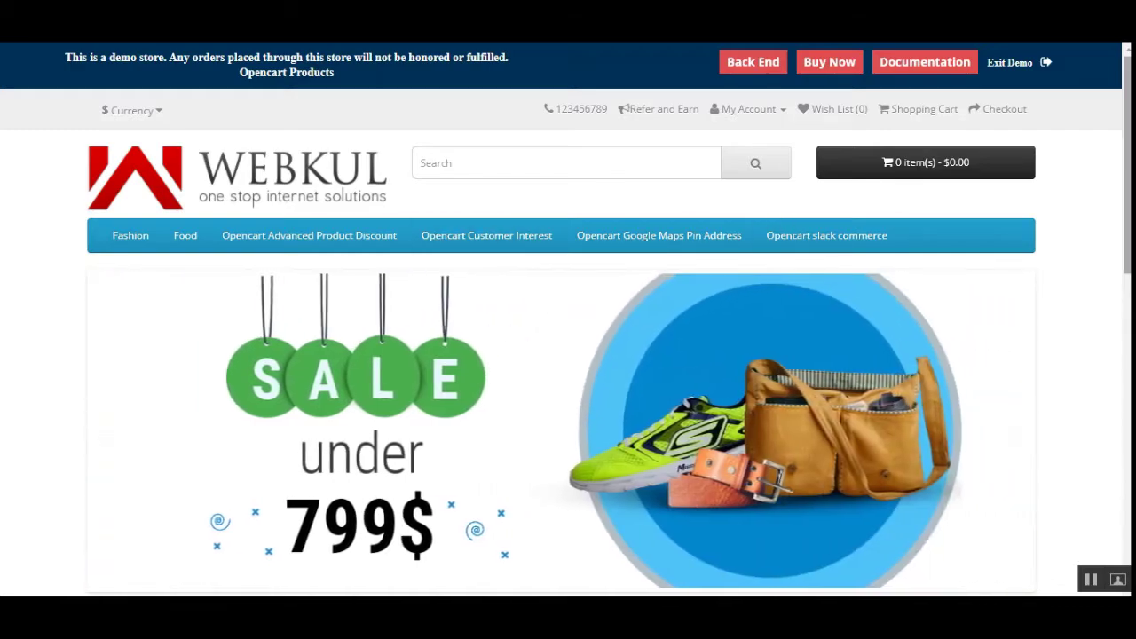
pyautogui.moveTo(1125, 186); pyautogui.dragTo(1126, 448)
pyautogui.scroll(4, 766, 236)
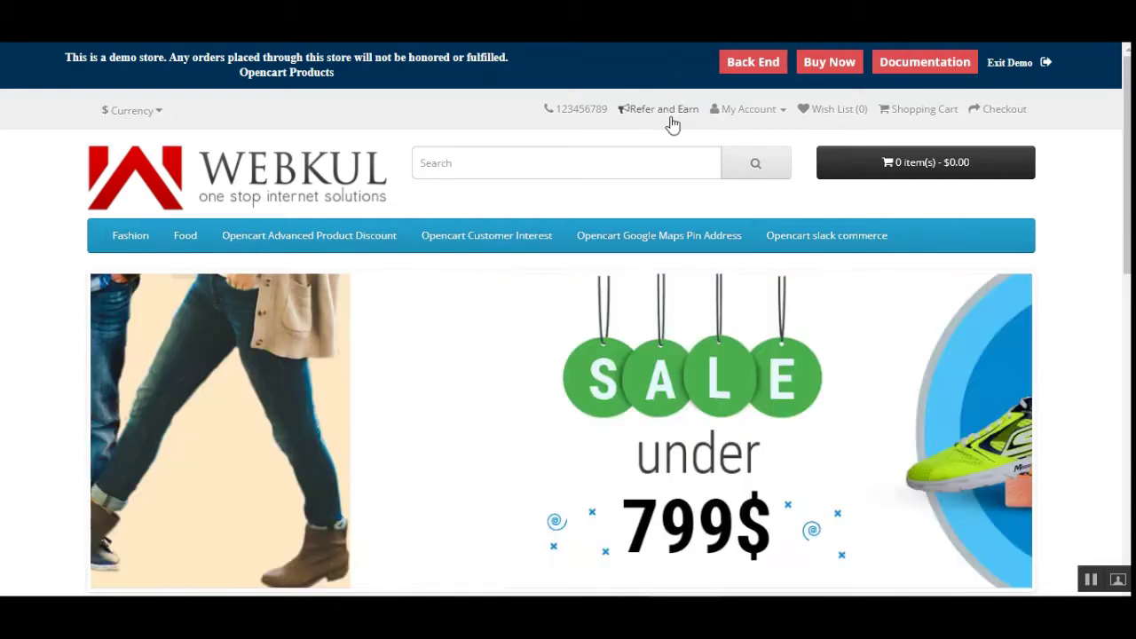
pyautogui.click(664, 109)
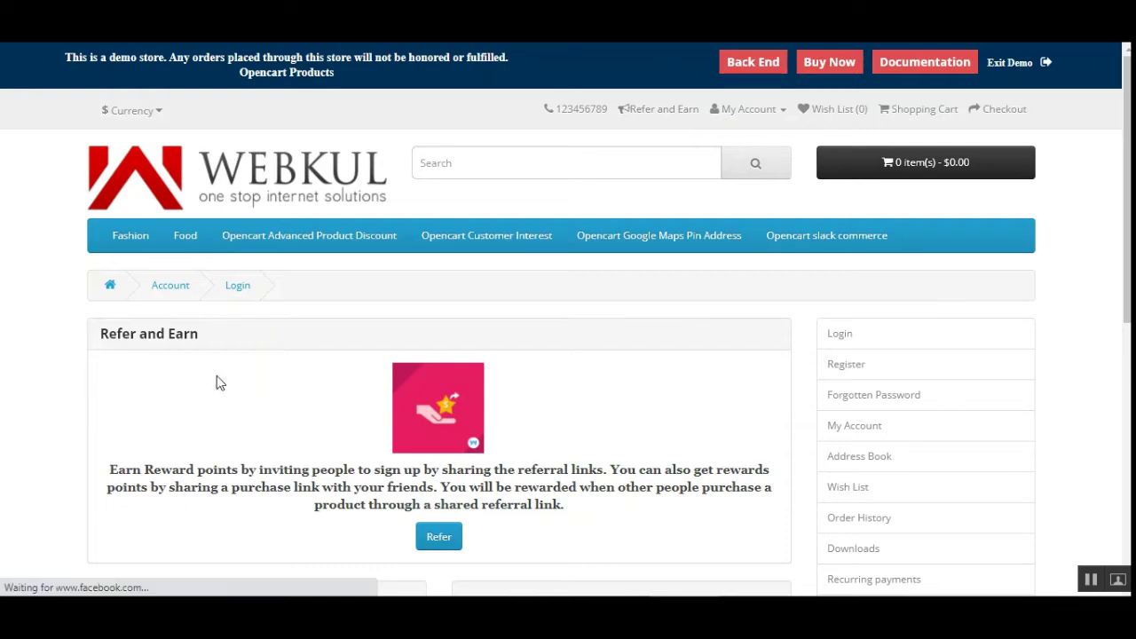
pyautogui.scroll(-3, 219, 381)
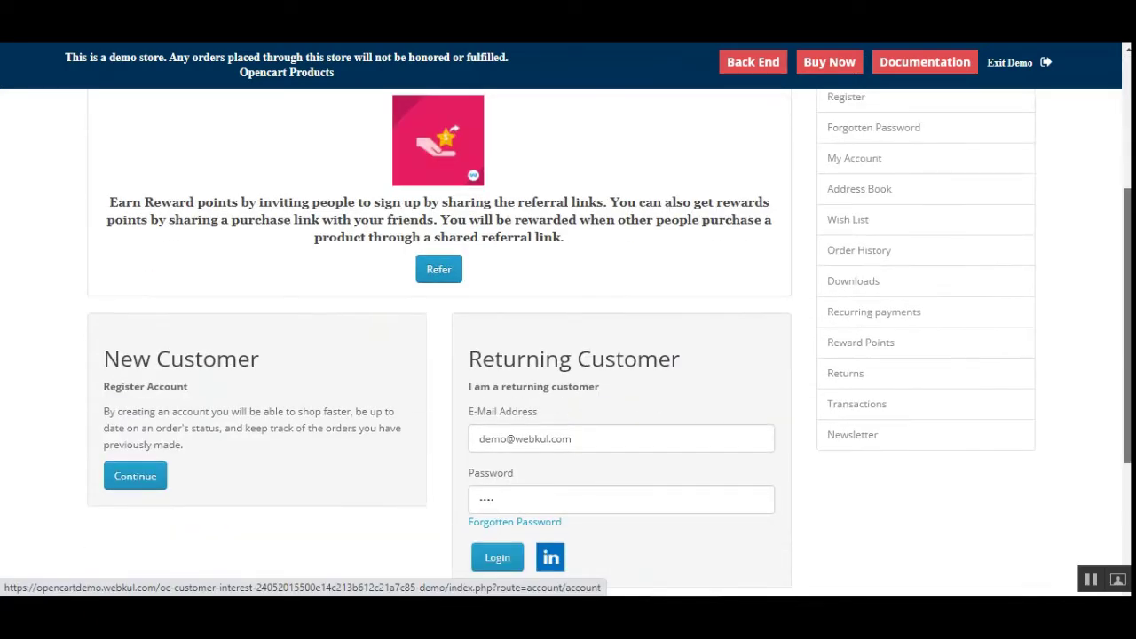
# Follow the Refer link in the login page's banner and bring up the Returning Customer login form.
pyautogui.click(438, 271)
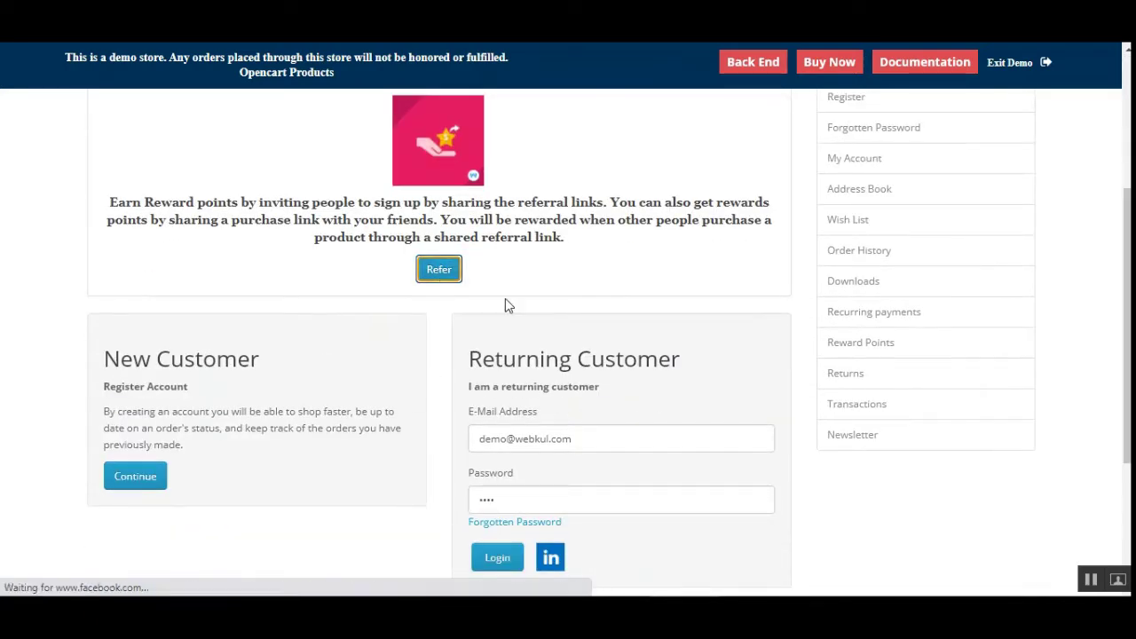
pyautogui.click(444, 276)
pyautogui.scroll(-4, 517, 407)
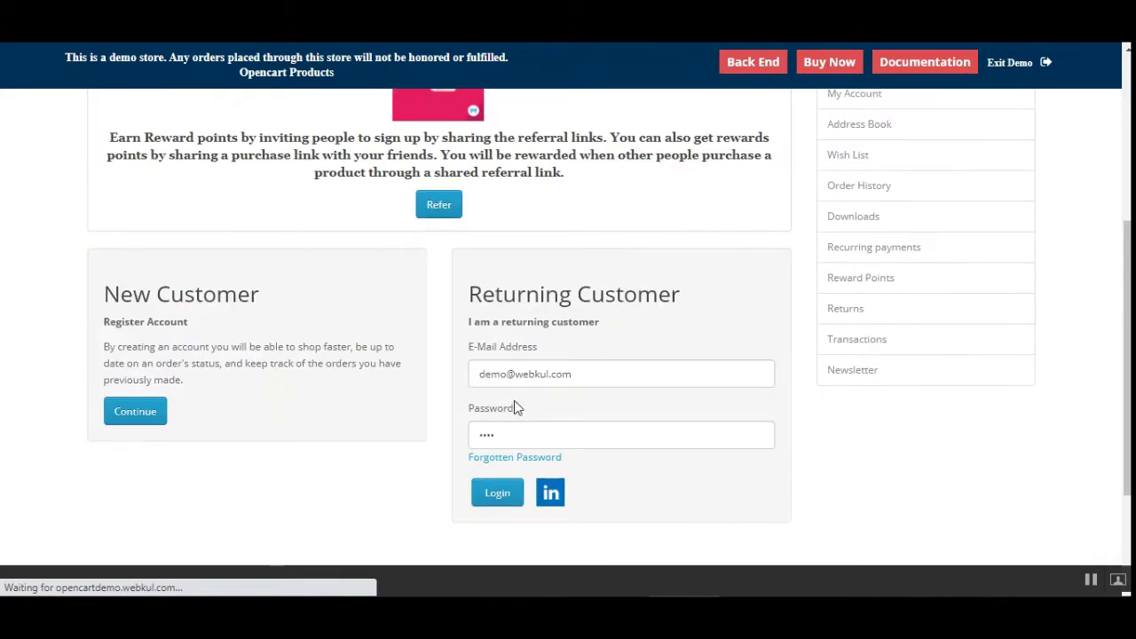
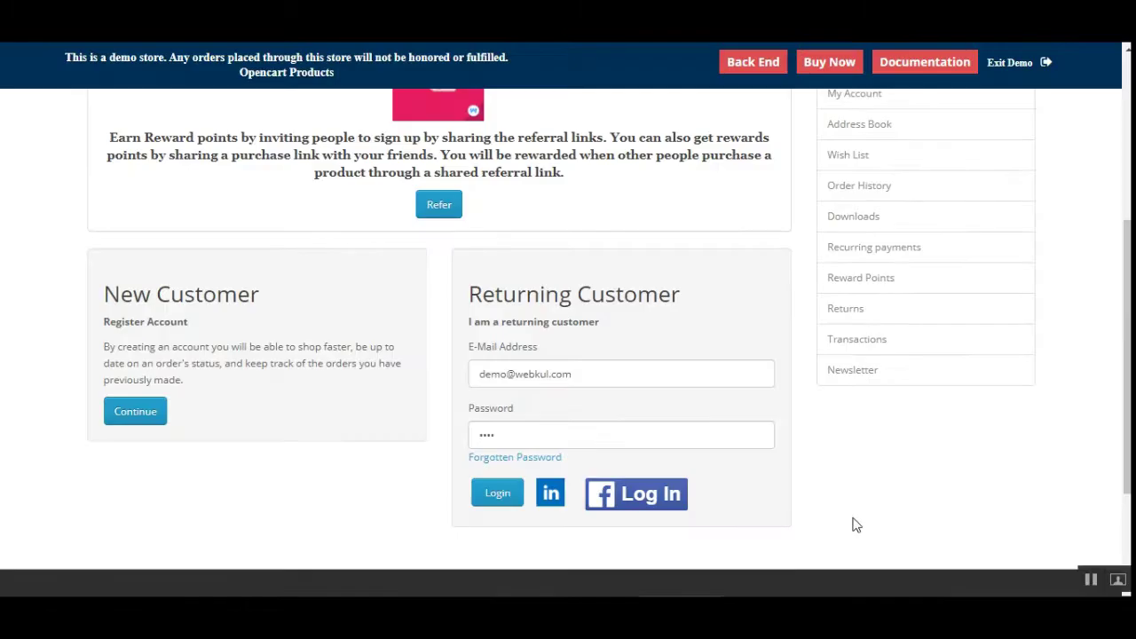
# Look over the login page's Refer and Earn banner and its New Customer and Returning Customer sections.
pyautogui.scroll(5, 852, 524)
pyautogui.scroll(-4, 568, 343)
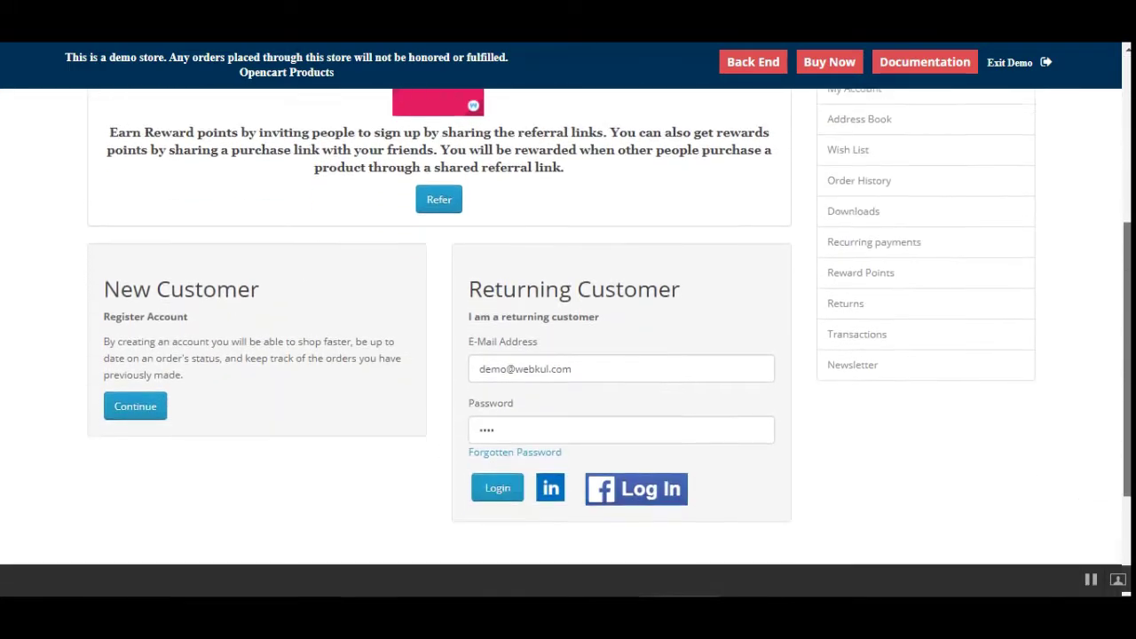
pyautogui.moveTo(1126, 386)
pyautogui.mouseDown()
pyautogui.moveTo(1126, 409)
pyautogui.moveTo(1125, 284)
pyautogui.moveTo(1126, 368)
pyautogui.mouseUp()
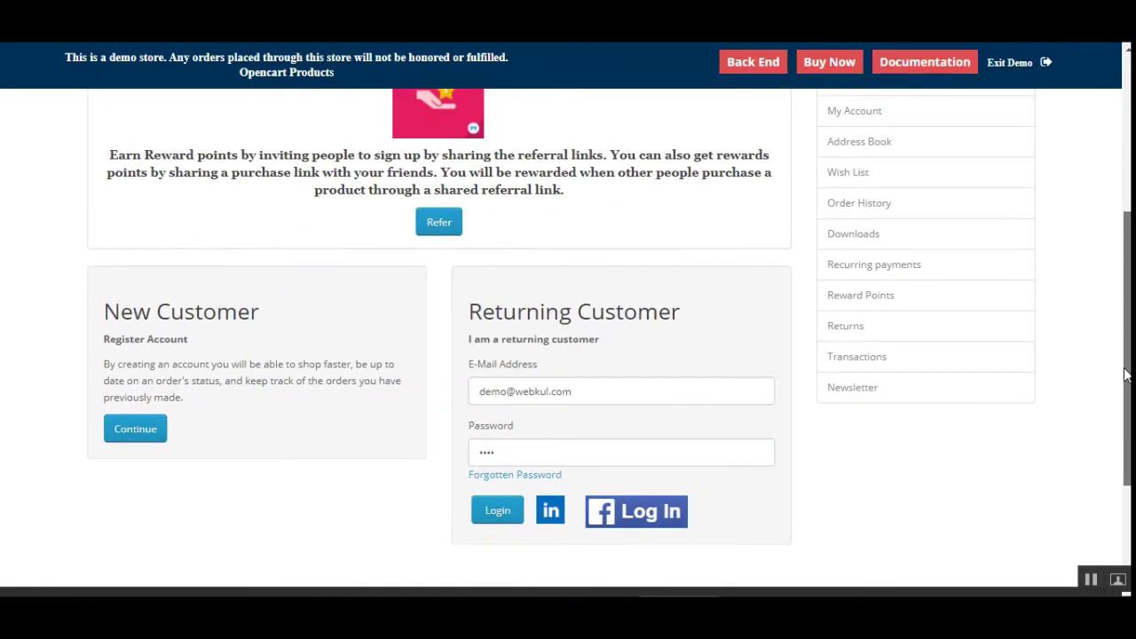
pyautogui.scroll(2, 253, 317)
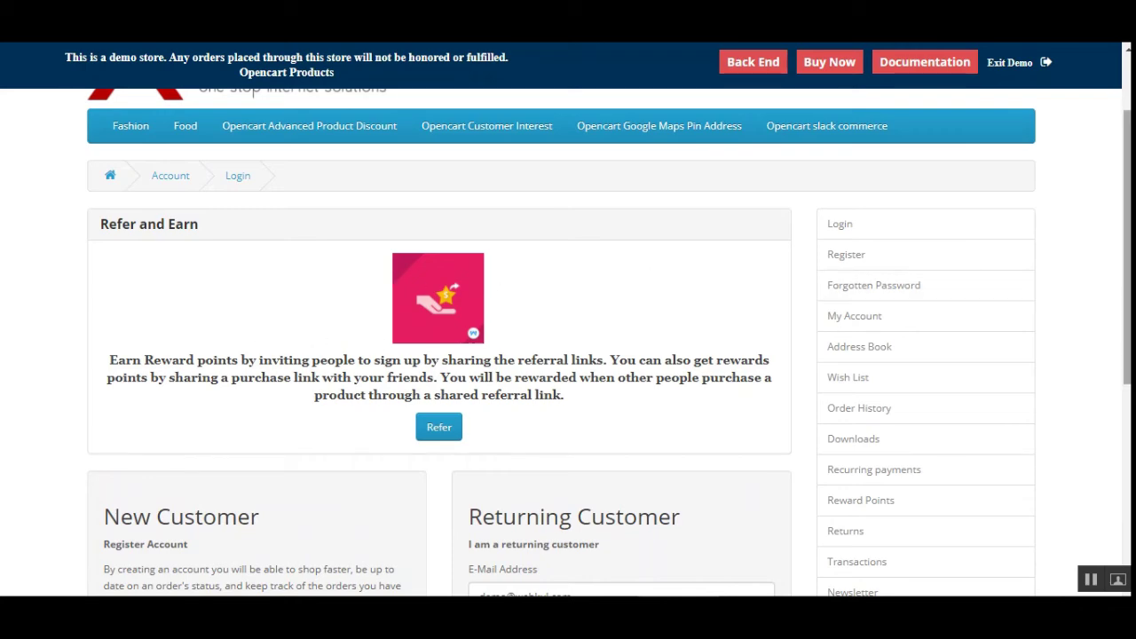
pyautogui.scroll(-4, 379, 342)
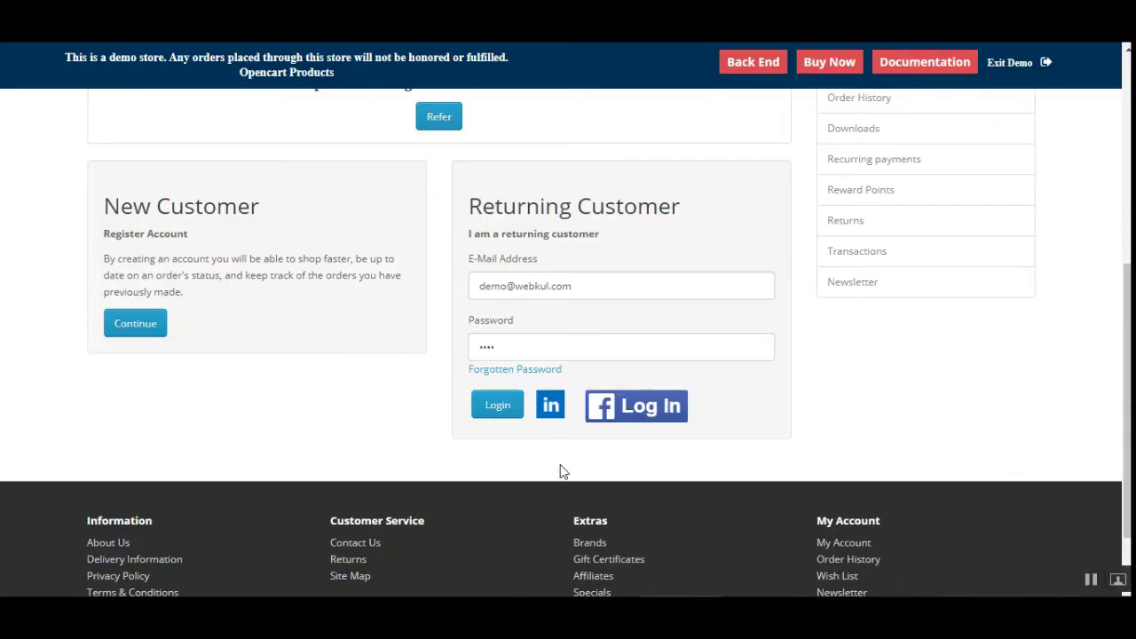
pyautogui.scroll(4, 842, 454)
pyautogui.scroll(-6, 842, 455)
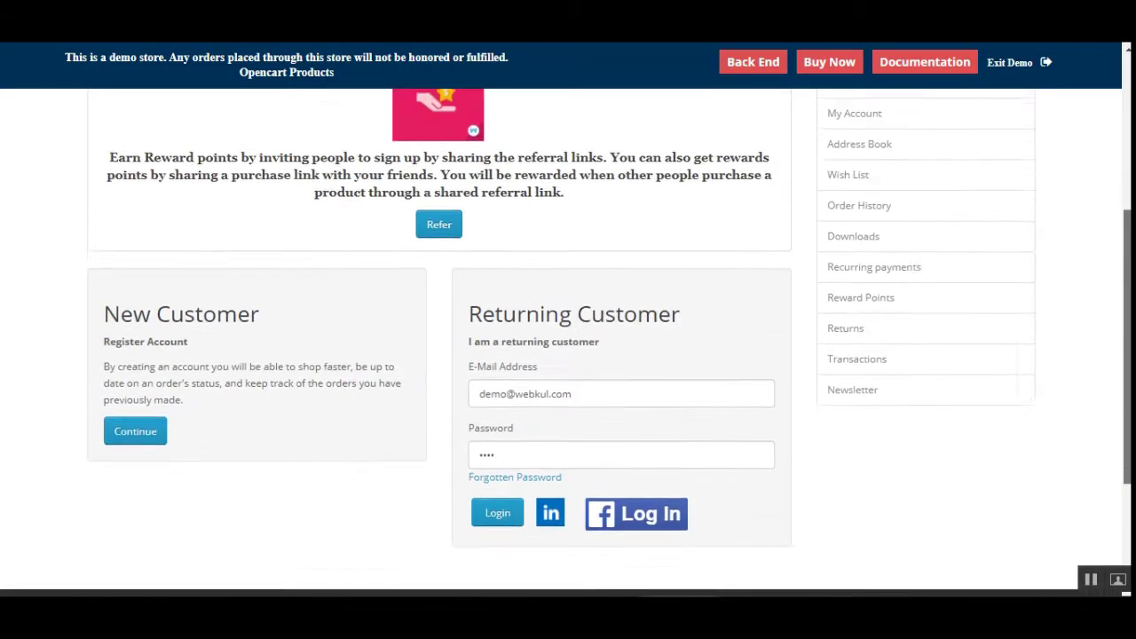
pyautogui.scroll(5, 568, 342)
pyautogui.scroll(-3, 568, 342)
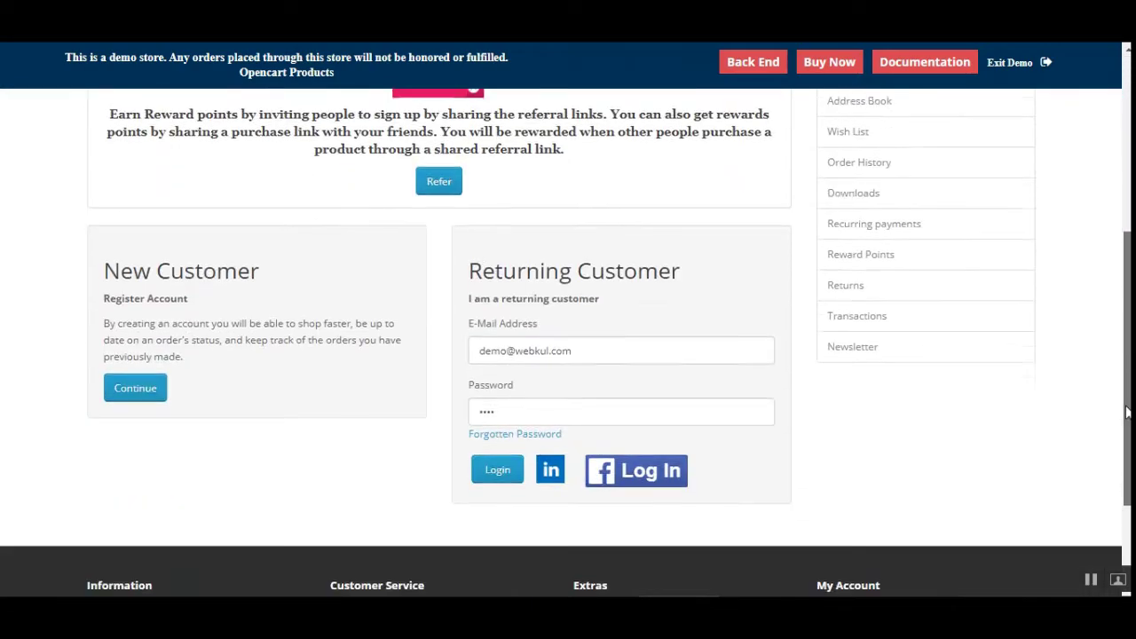
pyautogui.scroll(-2, 568, 341)
pyautogui.scroll(4, 568, 342)
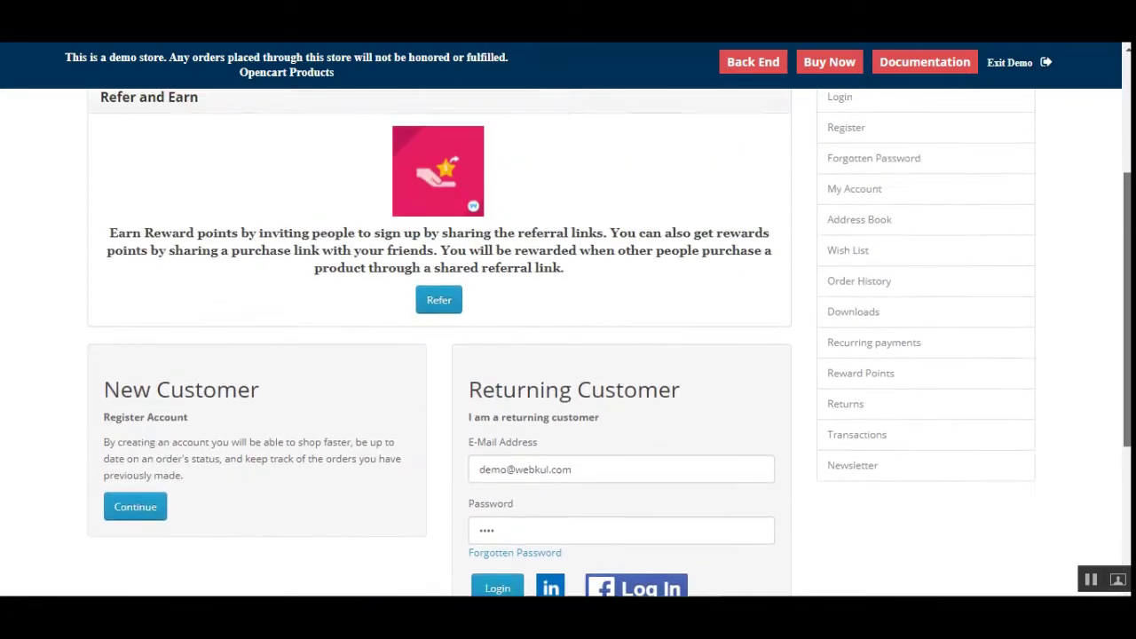
pyautogui.scroll(-4, 1074, 416)
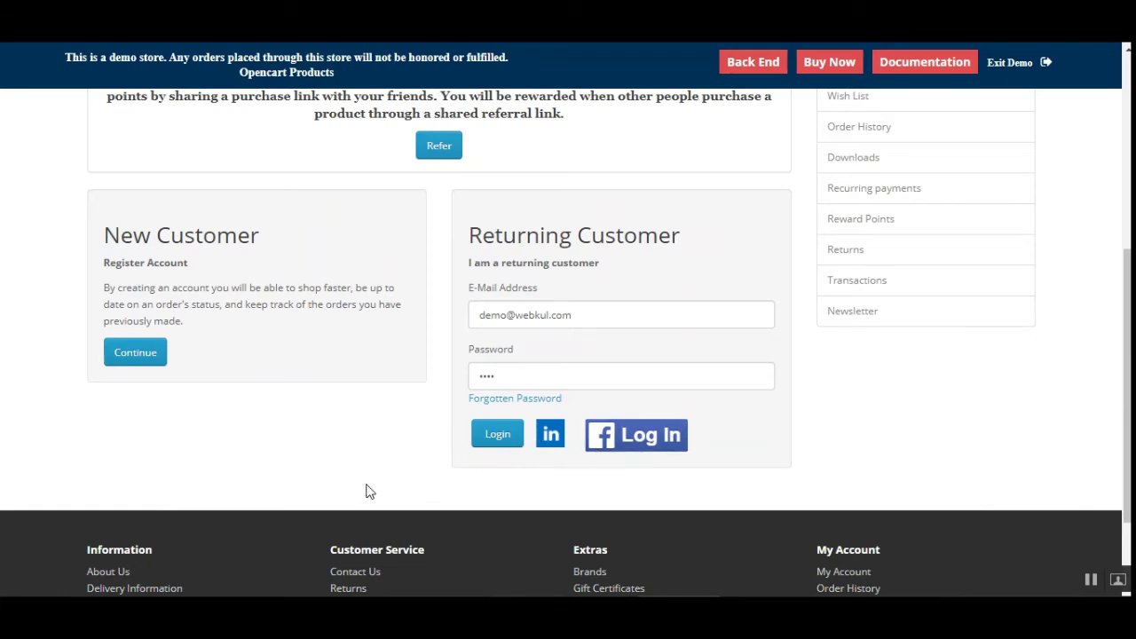
pyautogui.scroll(2, 371, 489)
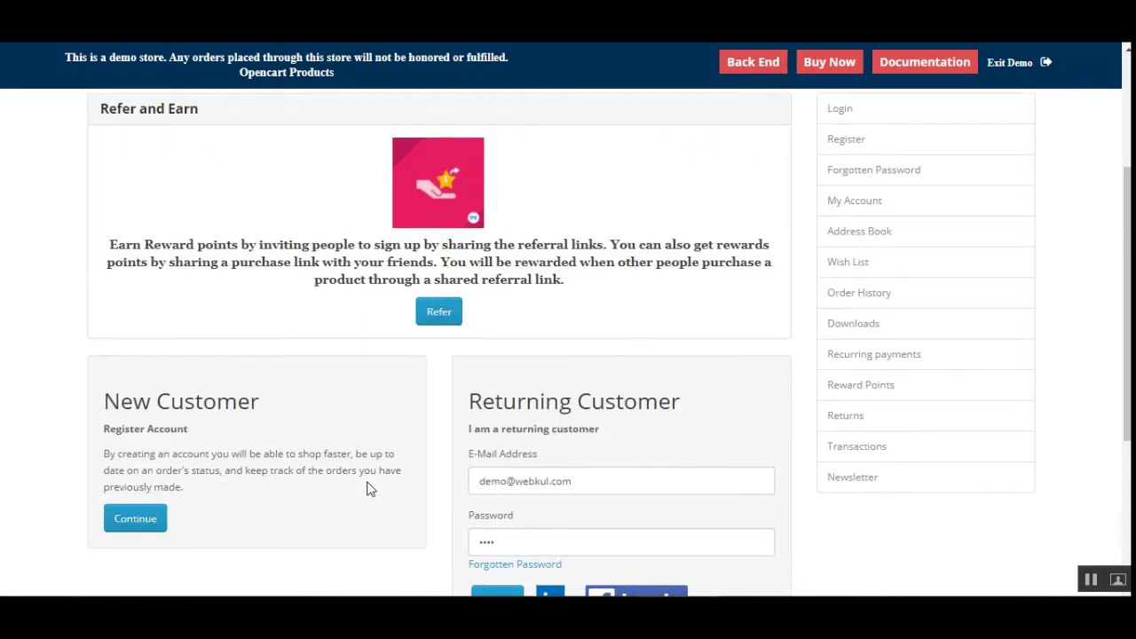
pyautogui.scroll(-3, 370, 489)
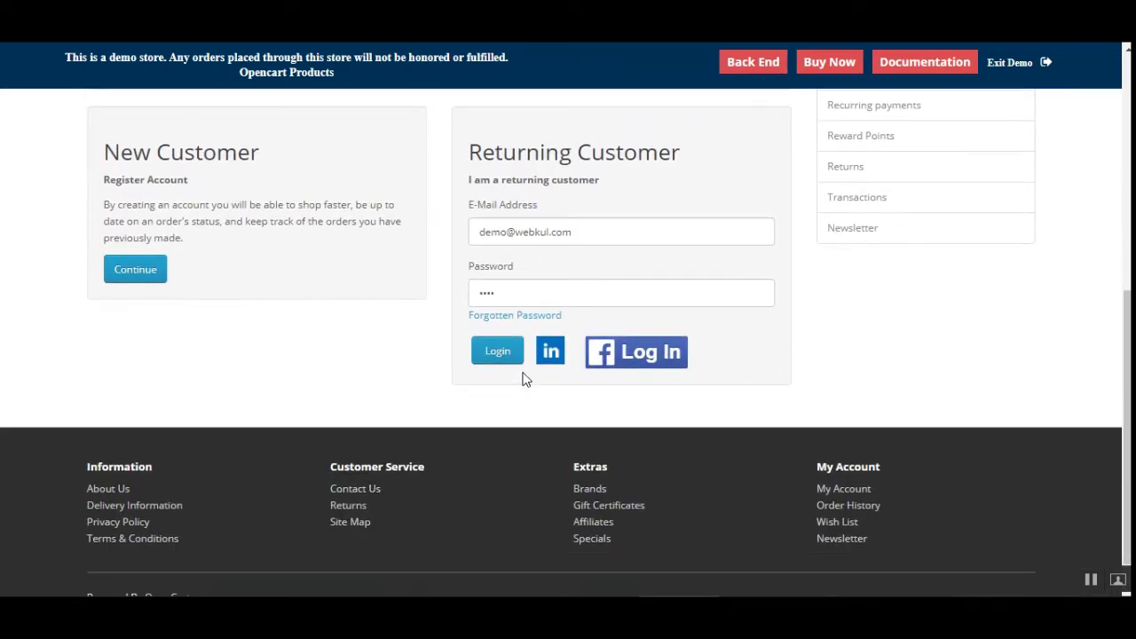
# Log in as the returning customer with the prefilled credentials and open Reward Points from the account page.
pyautogui.scroll(2, 621, 390)
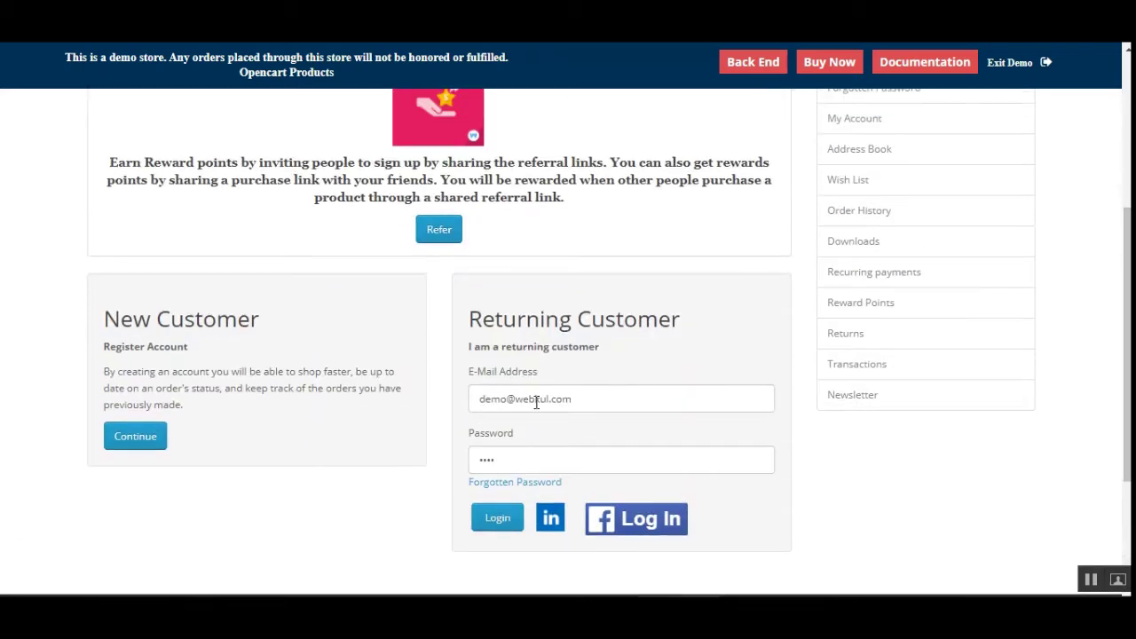
pyautogui.click(494, 524)
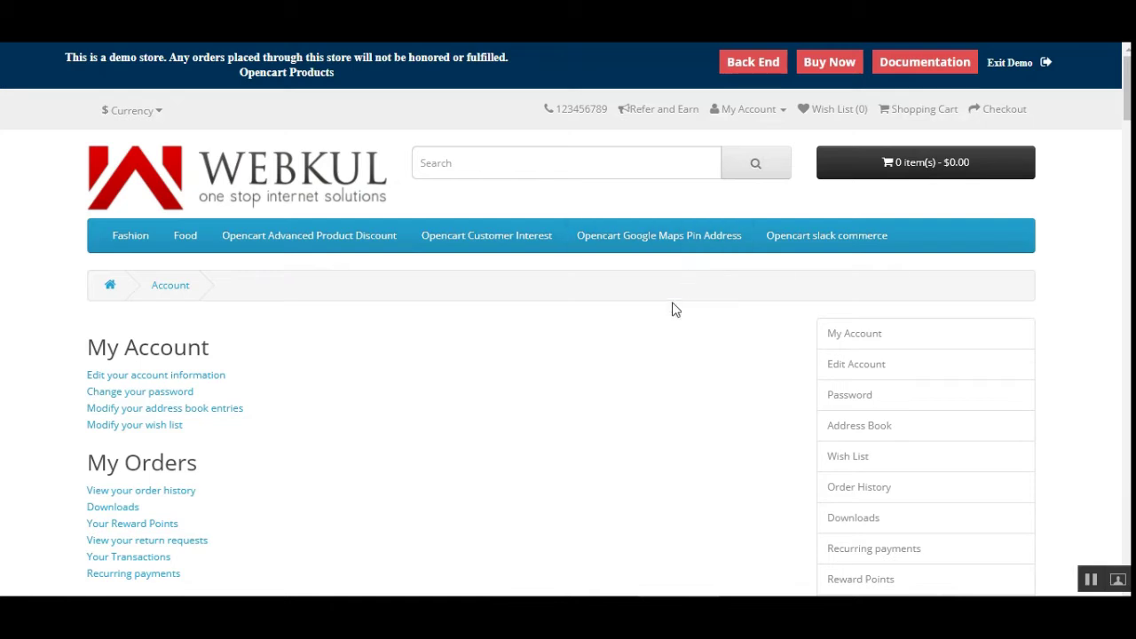
pyautogui.scroll(-2, 916, 203)
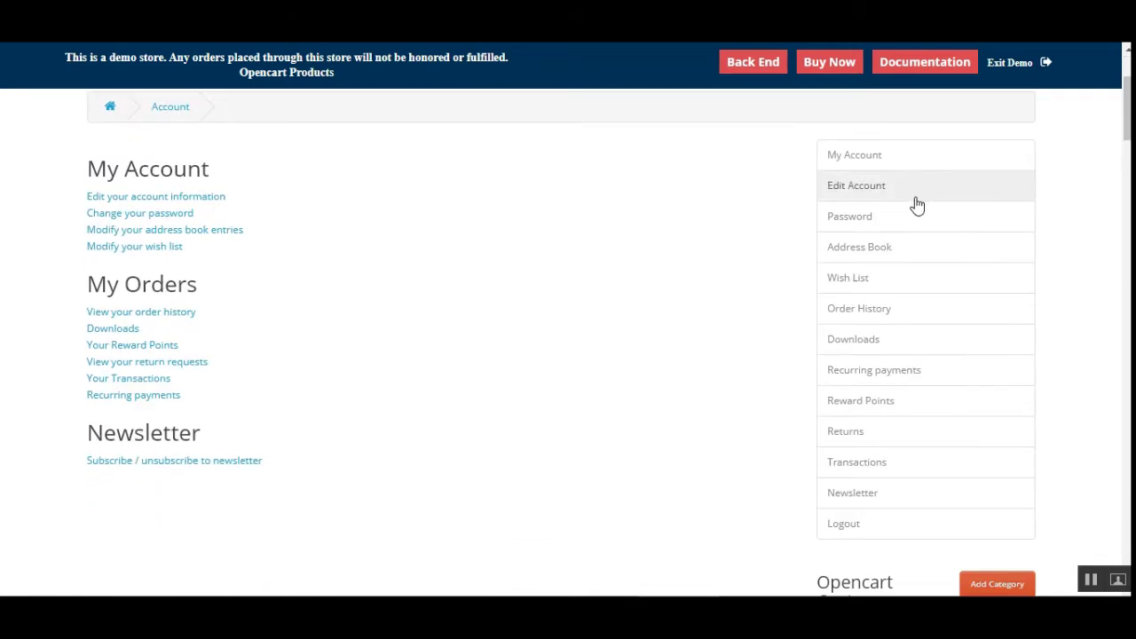
pyautogui.click(885, 404)
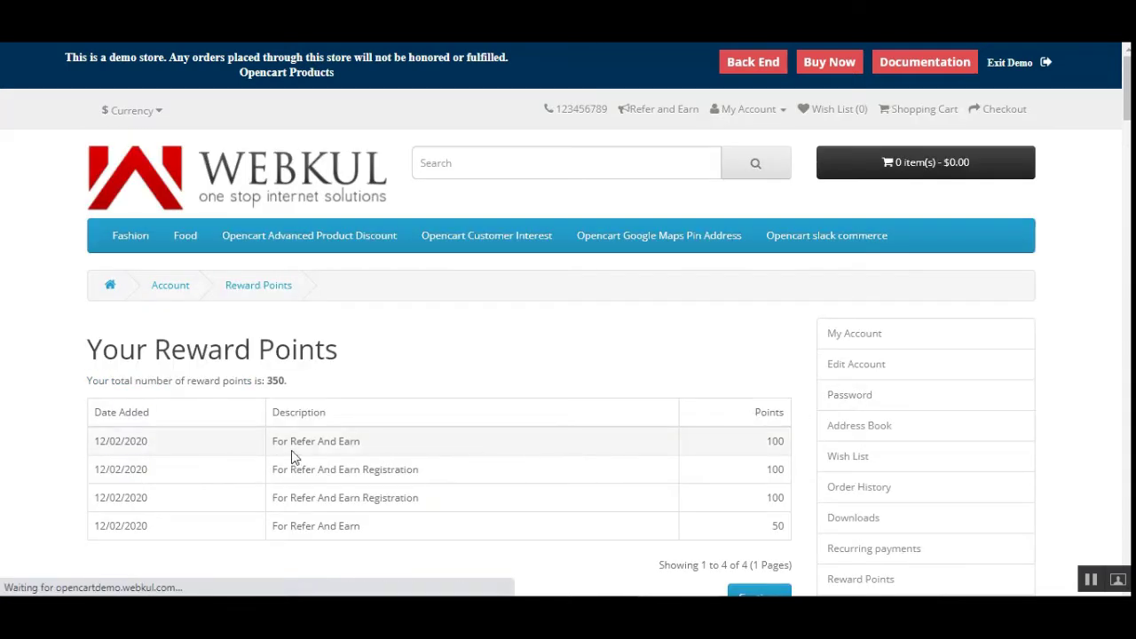
# Highlight the Your Reward Points heading and the last Refer And Earn entry, and dismiss the browser's password check notice.
pyautogui.moveTo(94, 354); pyautogui.dragTo(373, 355)
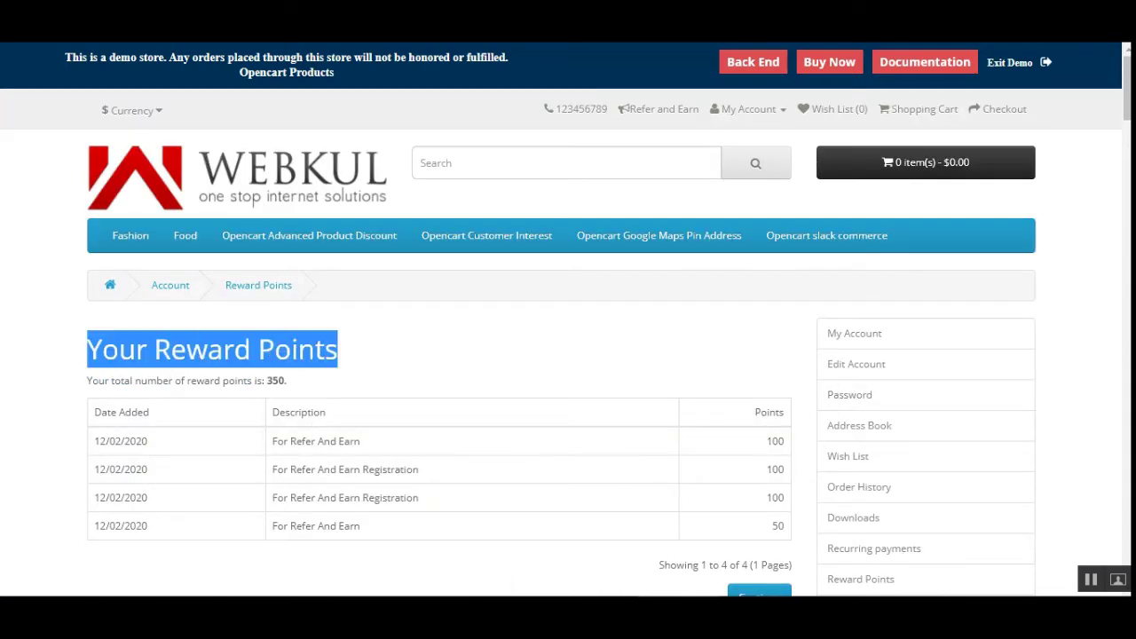
pyautogui.scroll(-1, 1128, 97)
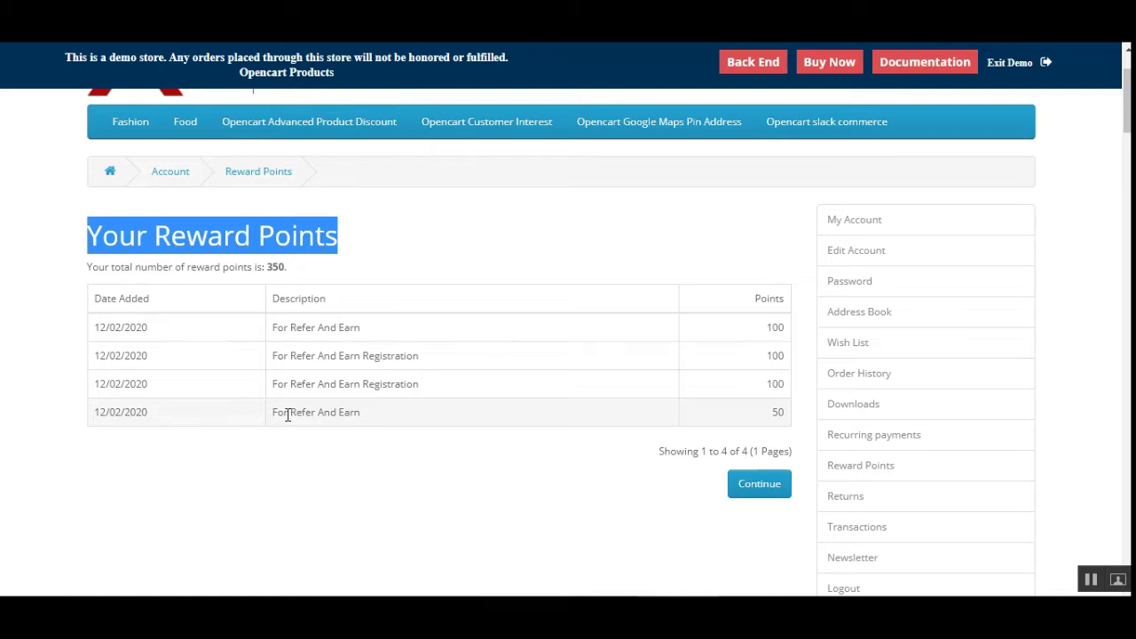
pyautogui.moveTo(287, 415); pyautogui.dragTo(345, 414)
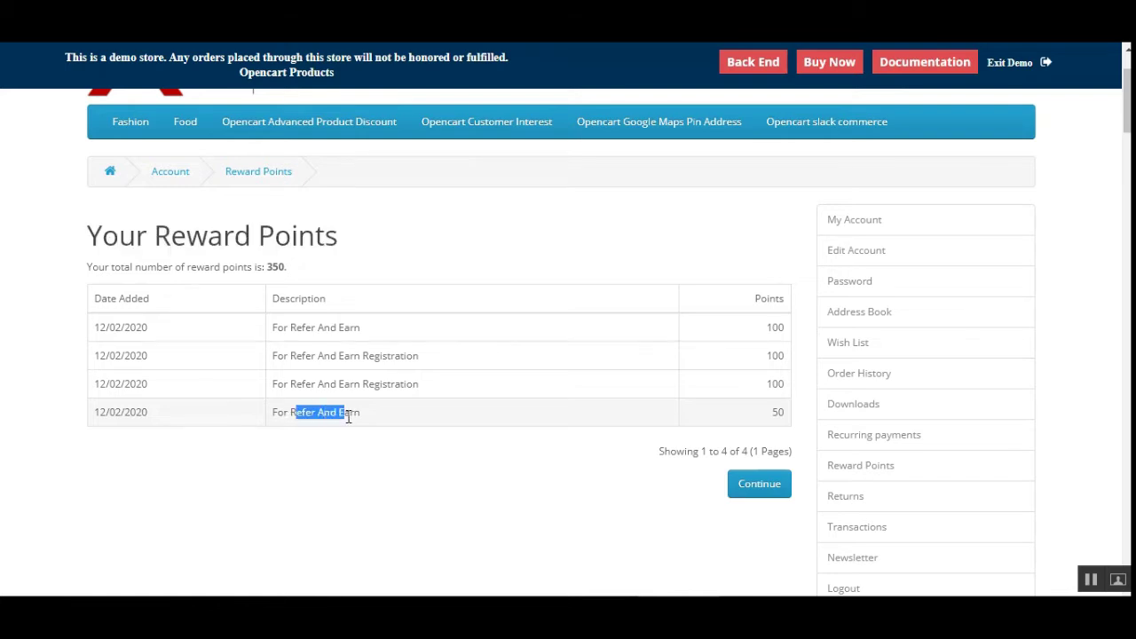
pyautogui.click(359, 450)
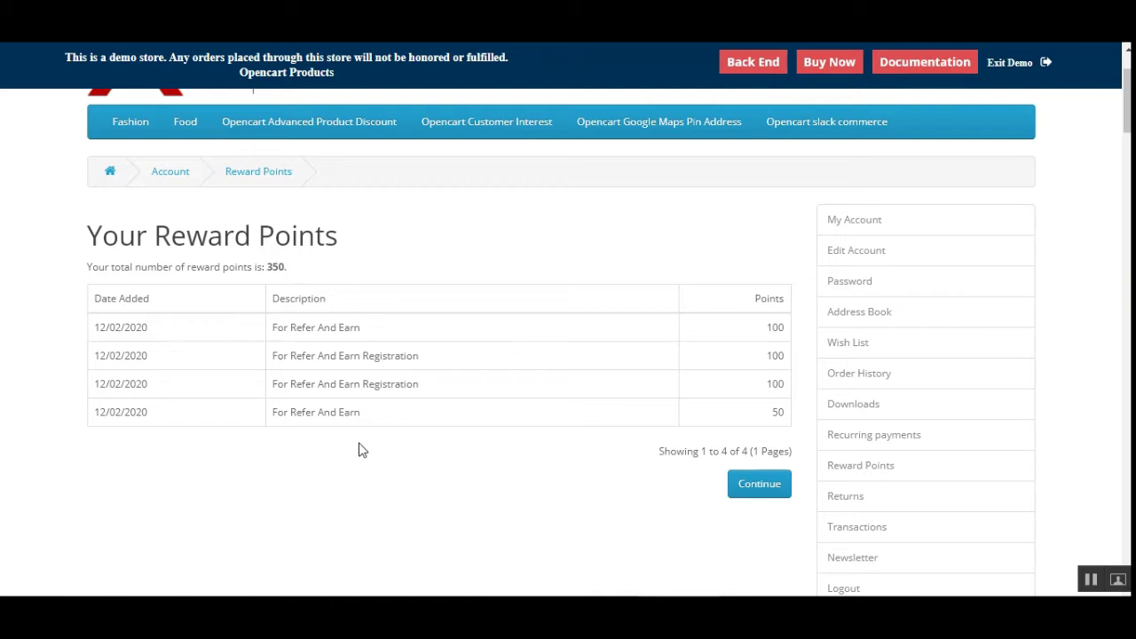
pyautogui.scroll(1, 303, 460)
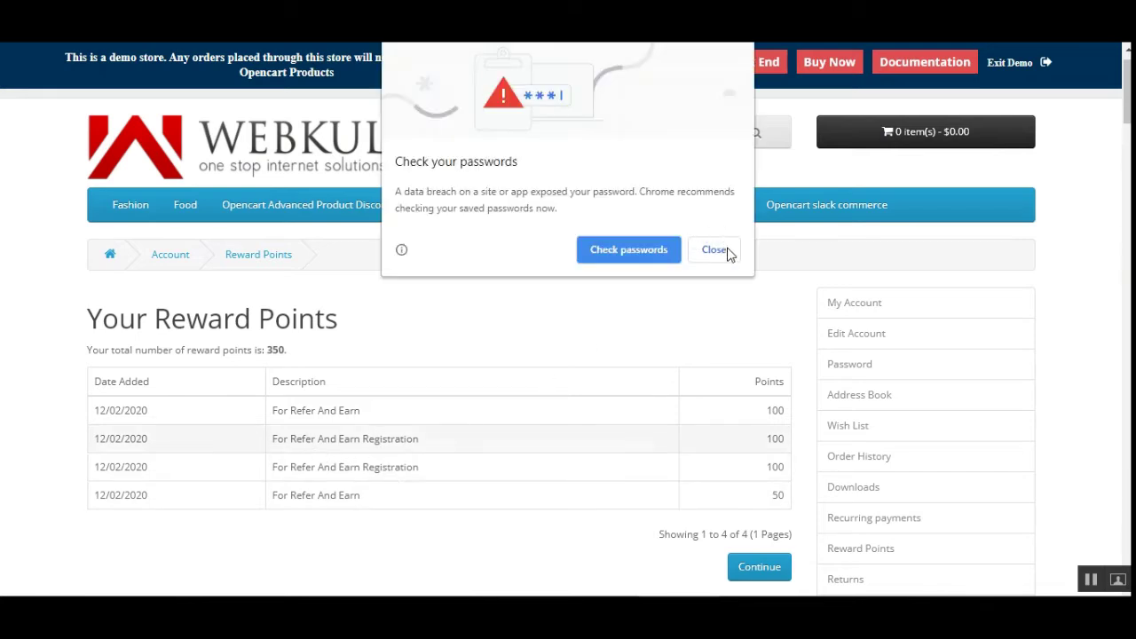
pyautogui.click(714, 250)
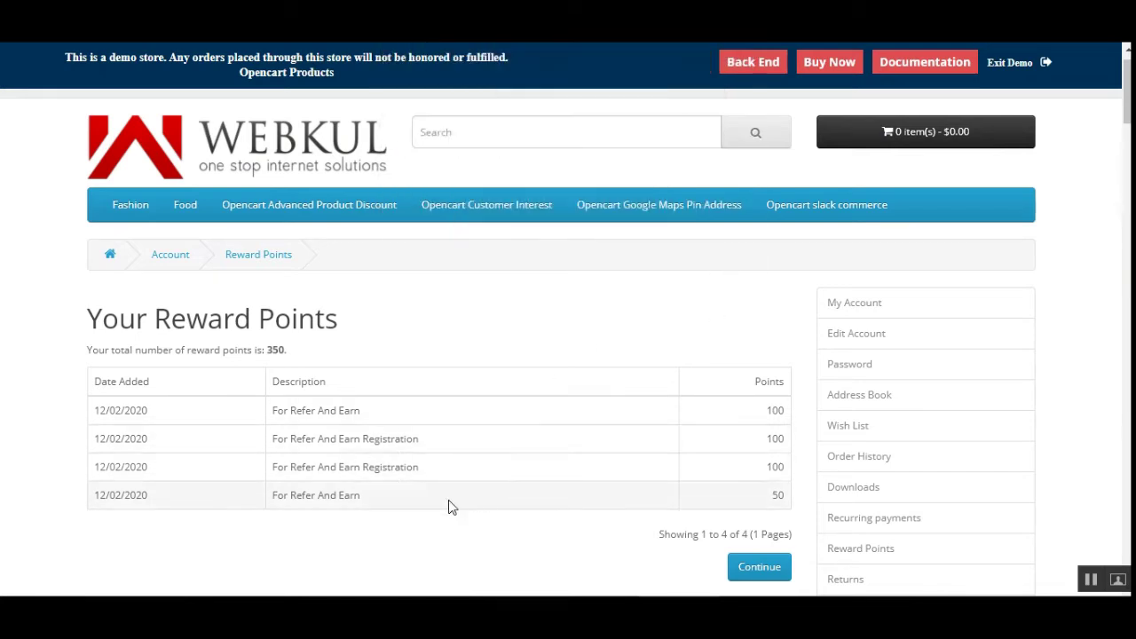
# Highlight the descriptions of the last two reward entries, the page heading and the points total, then clear the highlight.
pyautogui.moveTo(281, 497); pyautogui.dragTo(371, 509)
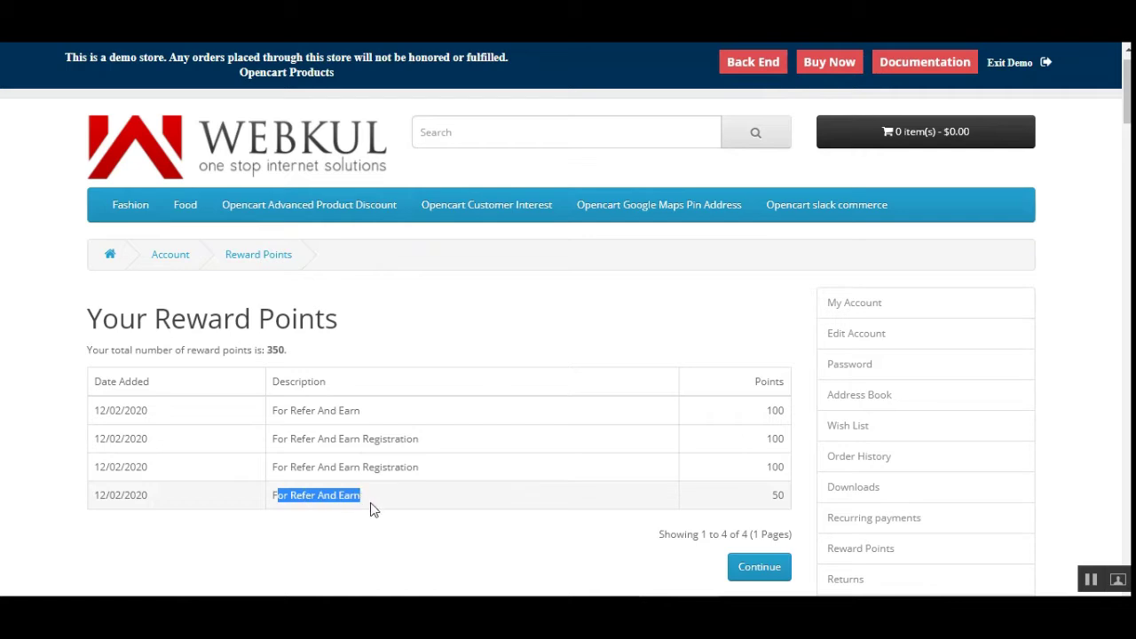
pyautogui.click(319, 494)
pyautogui.moveTo(286, 469); pyautogui.dragTo(423, 476)
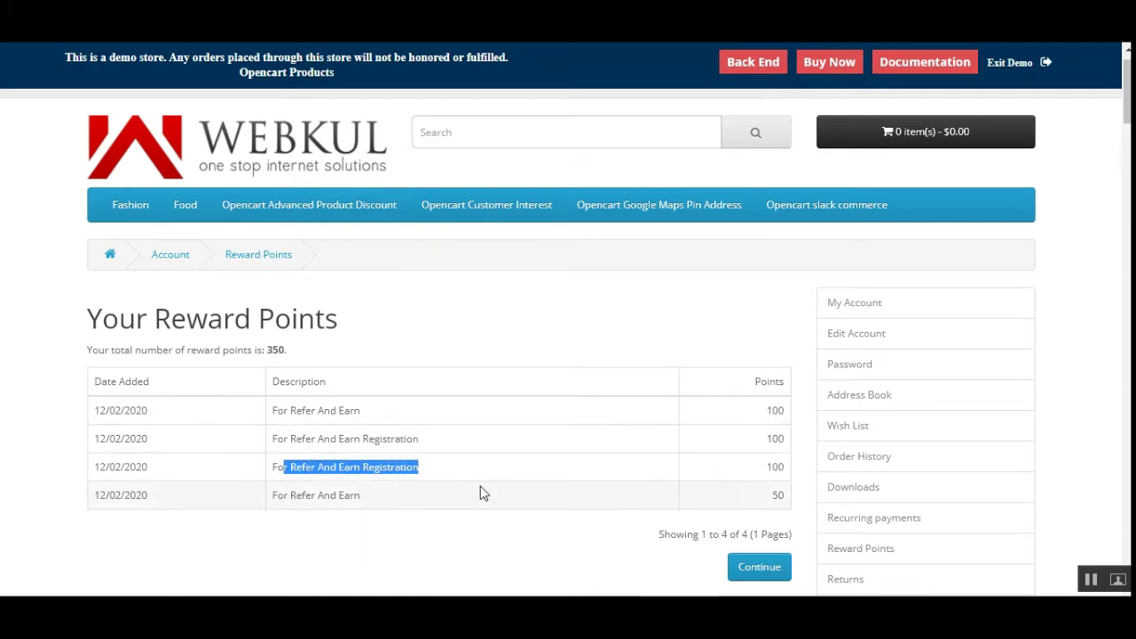
pyautogui.moveTo(107, 312); pyautogui.dragTo(363, 317)
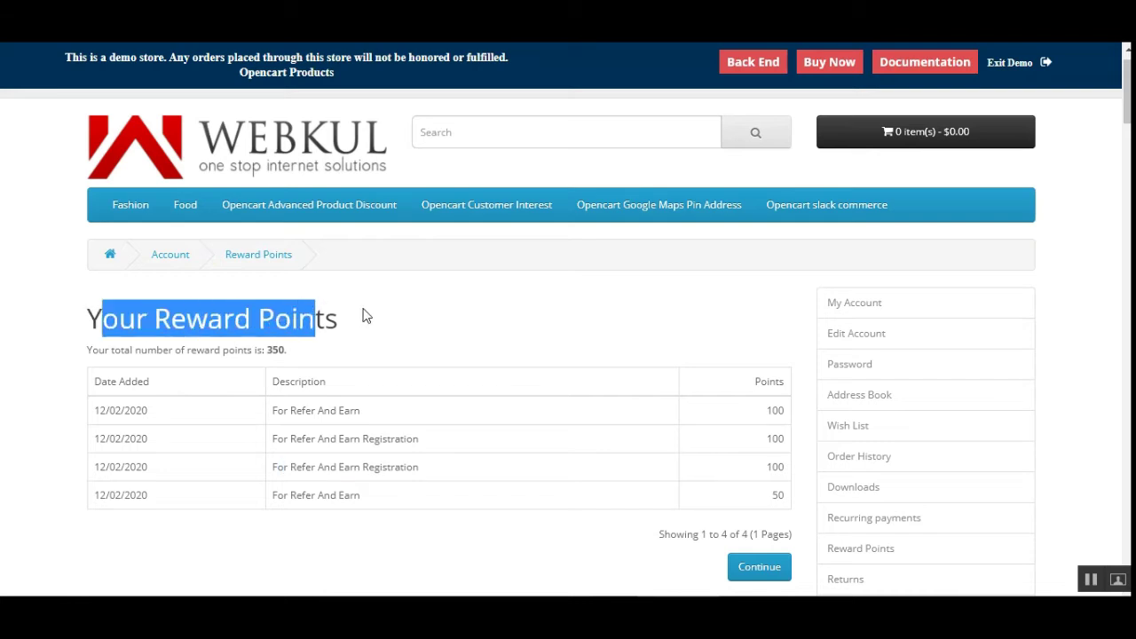
pyautogui.click(339, 335)
pyautogui.moveTo(266, 349); pyautogui.dragTo(293, 350)
pyautogui.click(331, 351)
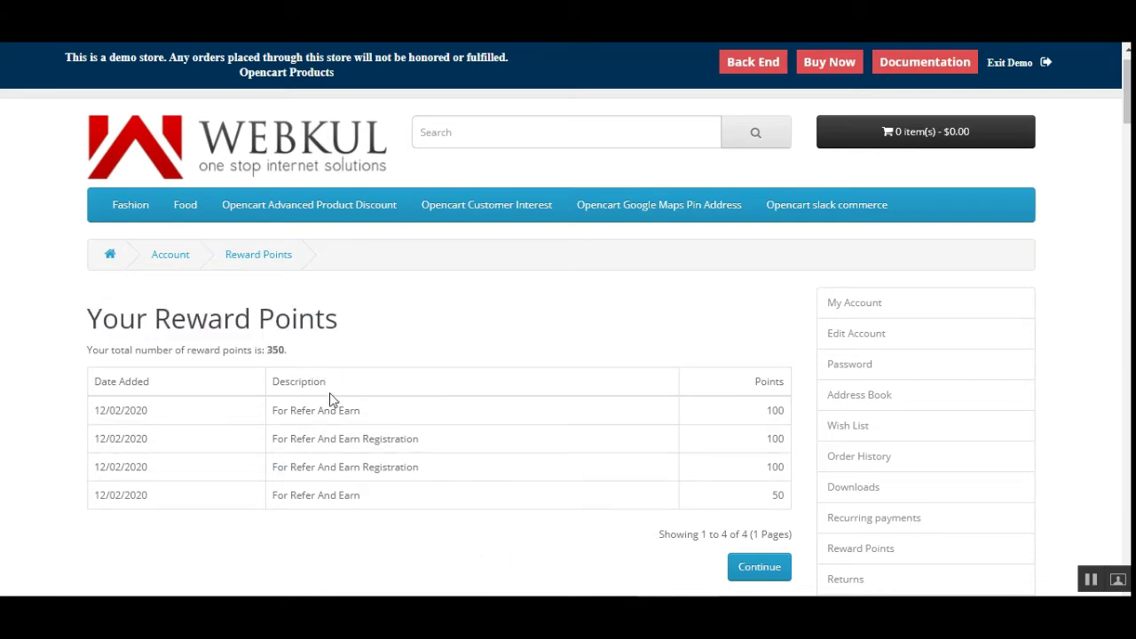
# Continue from the reward points list to the account page and open Refer and Earn from the header links.
pyautogui.click(778, 577)
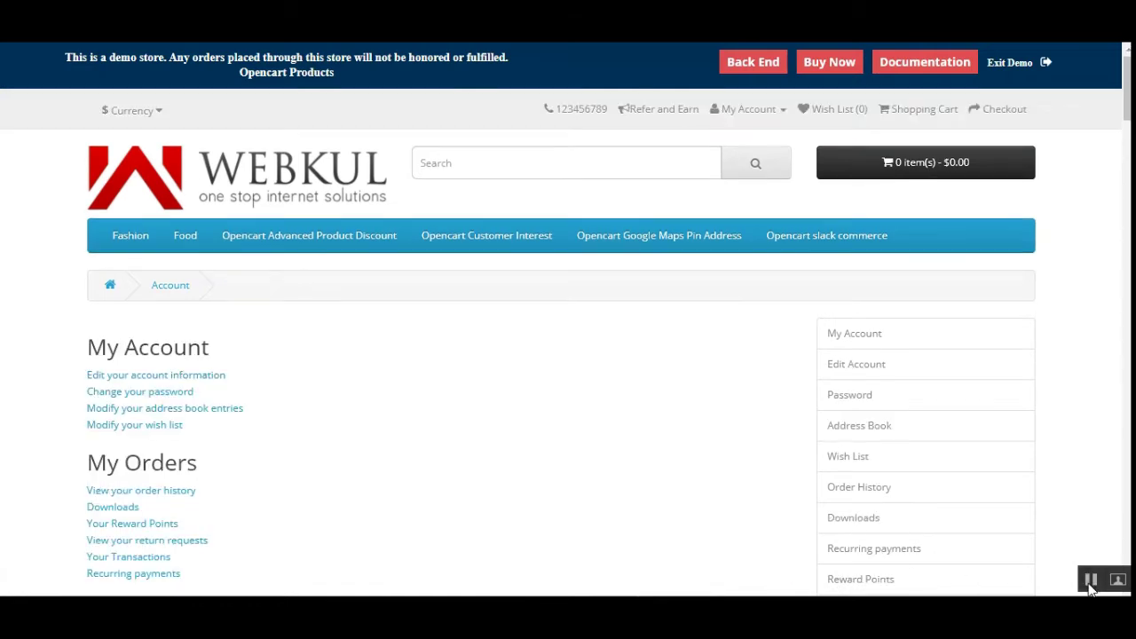
pyautogui.click(665, 110)
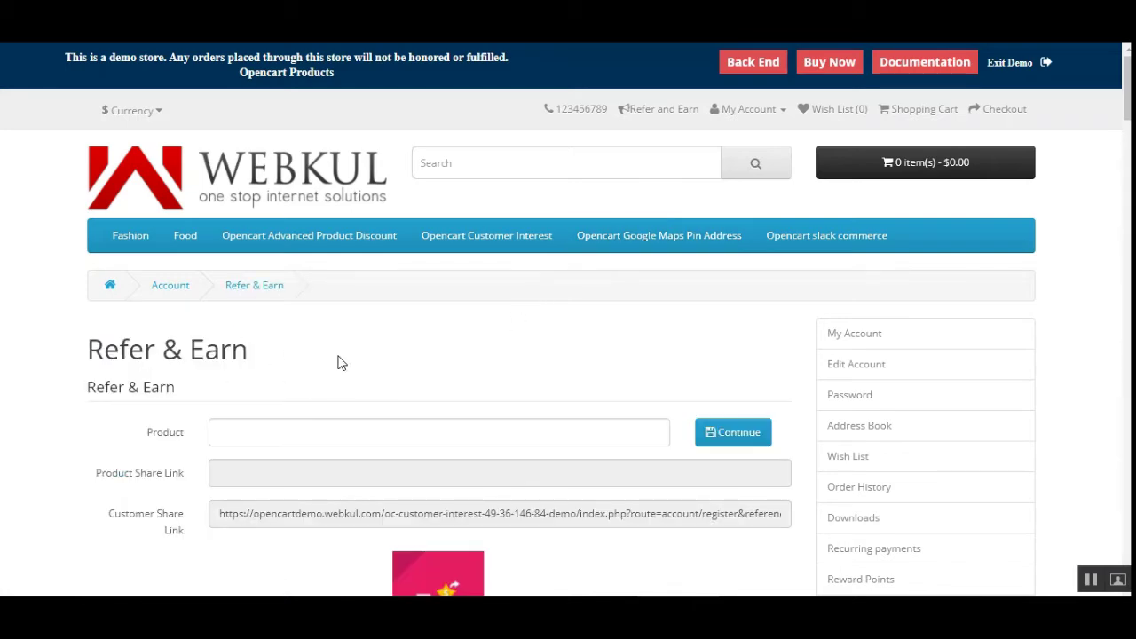
pyautogui.scroll(-2, 1109, 233)
pyautogui.scroll(-2, 1109, 234)
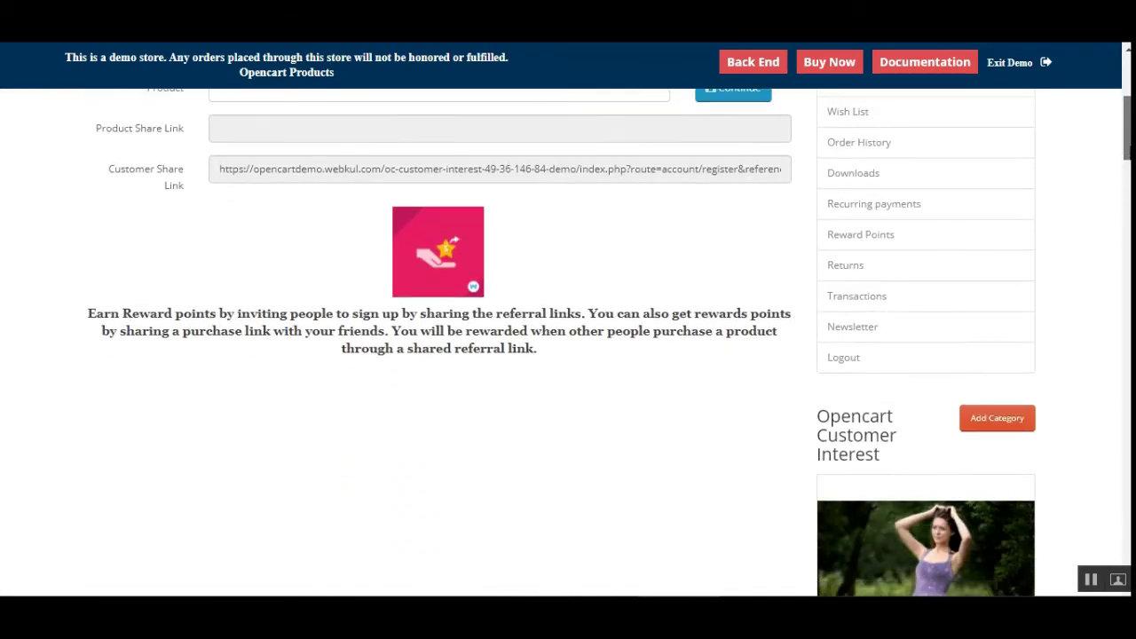
pyautogui.scroll(3, 1109, 234)
pyautogui.scroll(1, 660, 348)
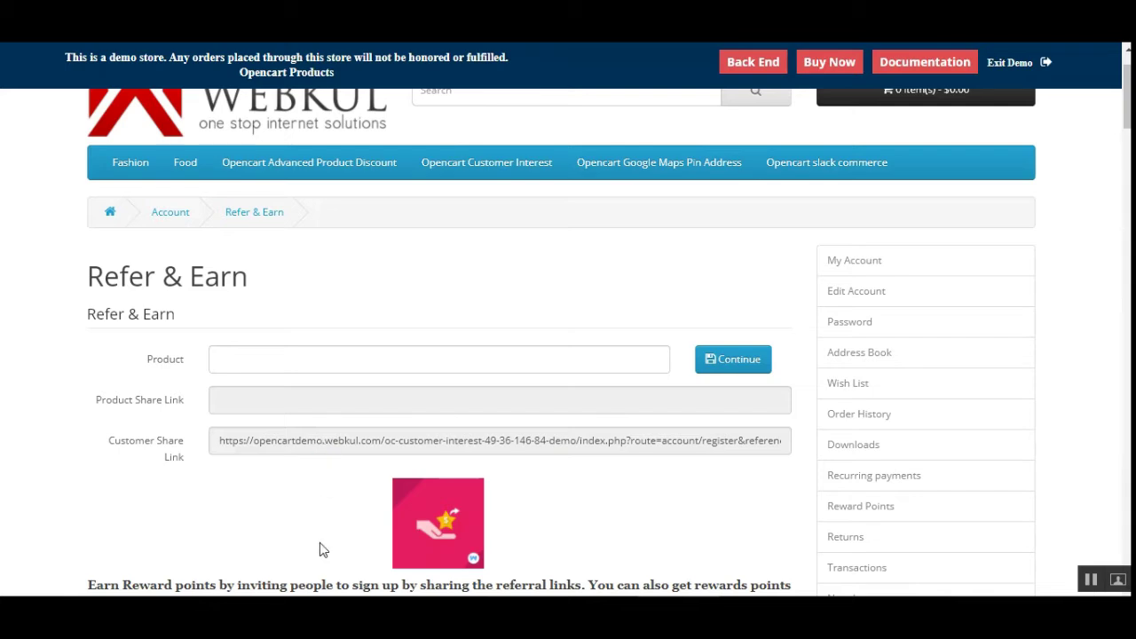
# Highlight the reward points description below the share links on the Refer & Earn page.
pyautogui.scroll(-1, 301, 539)
pyautogui.scroll(-3, 301, 539)
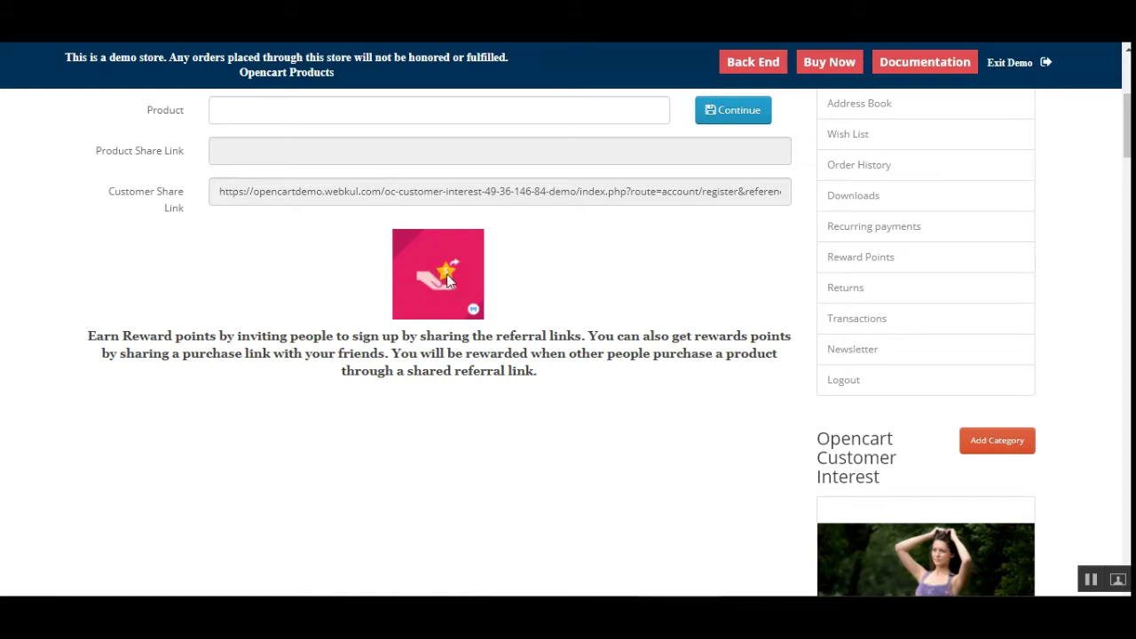
pyautogui.moveTo(525, 373); pyautogui.dragTo(106, 328)
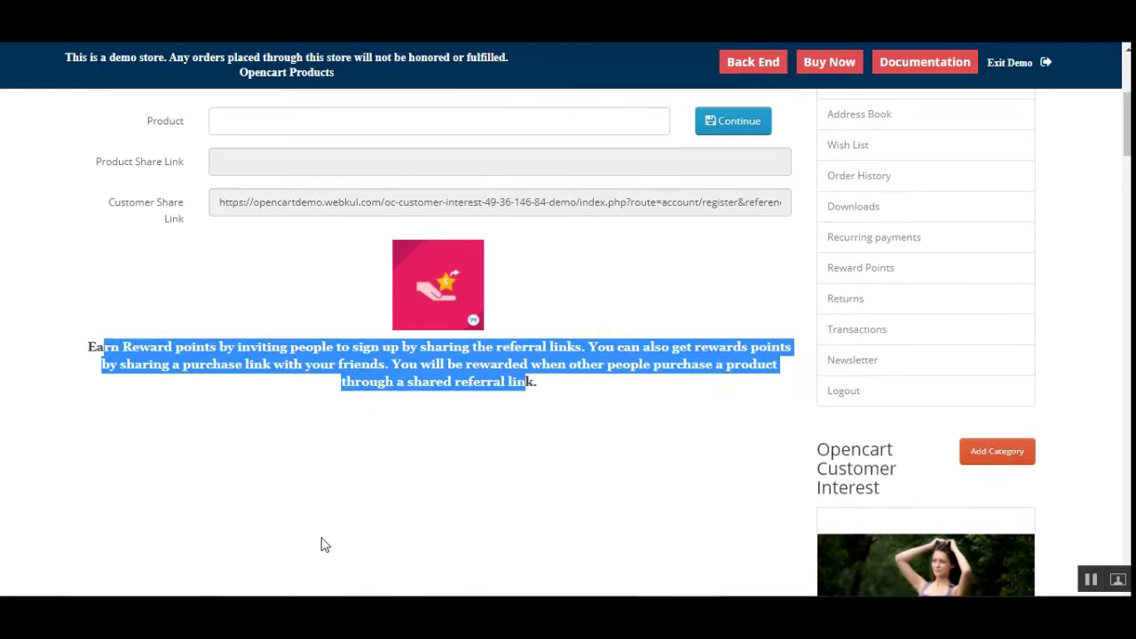
pyautogui.scroll(3, 312, 546)
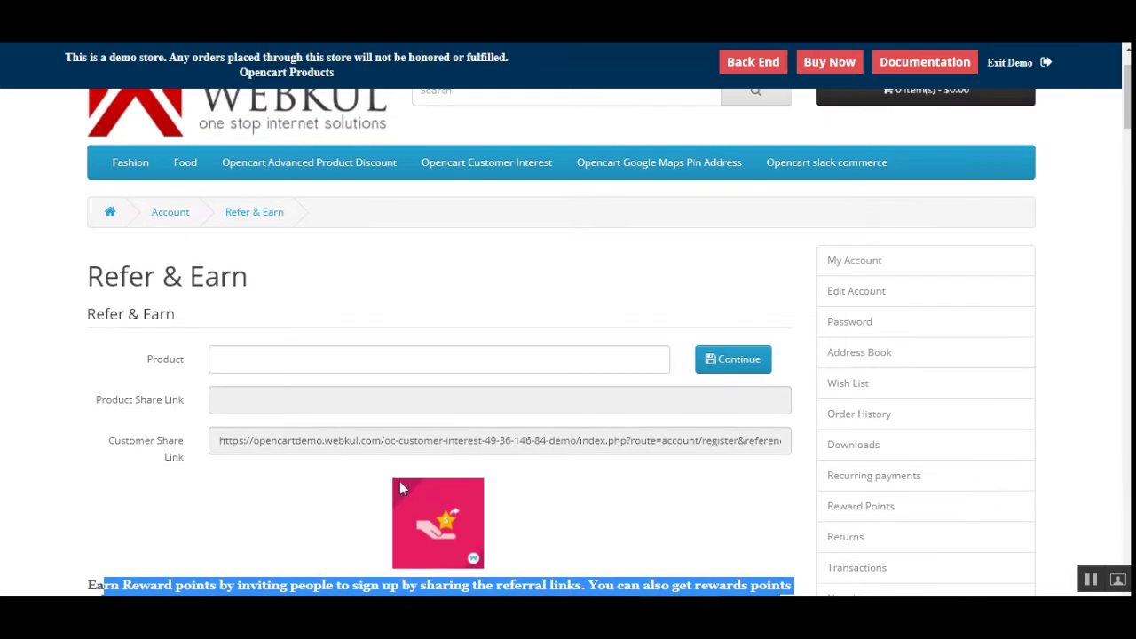
# Generate the product share link for Big Modern Necklace and highlight the start of that link.
pyautogui.click(452, 363)
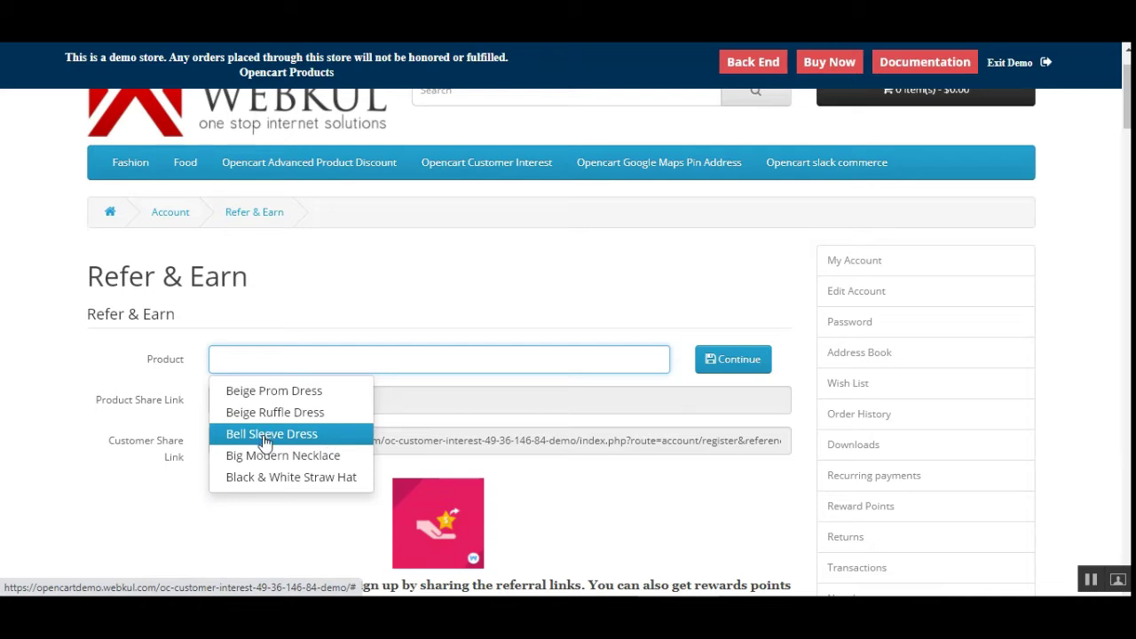
pyautogui.click(299, 458)
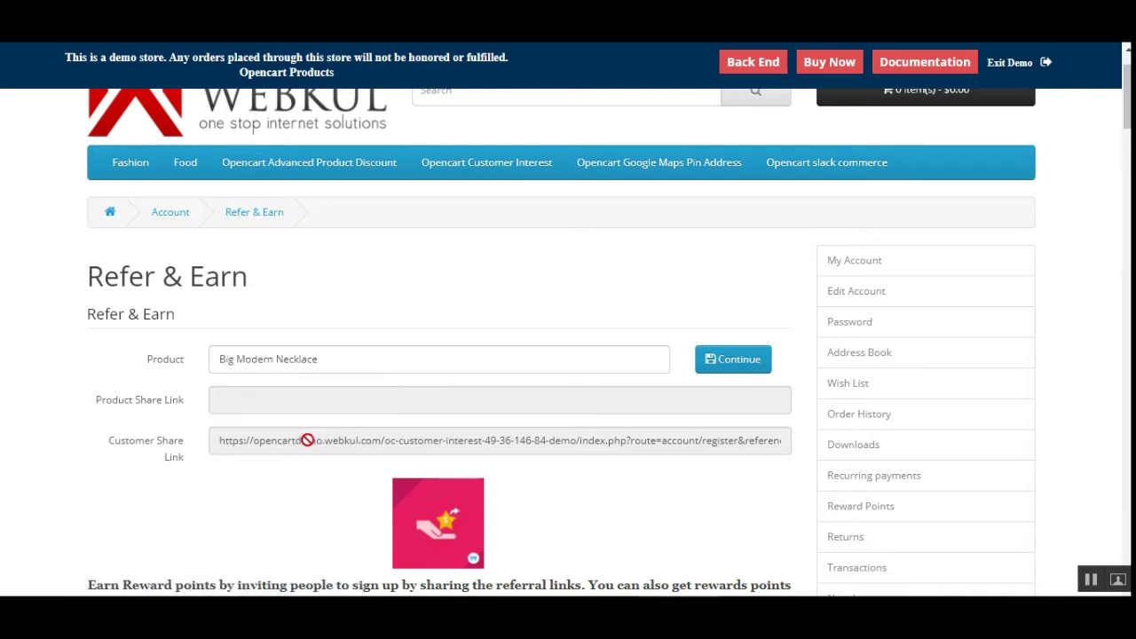
pyautogui.click(740, 362)
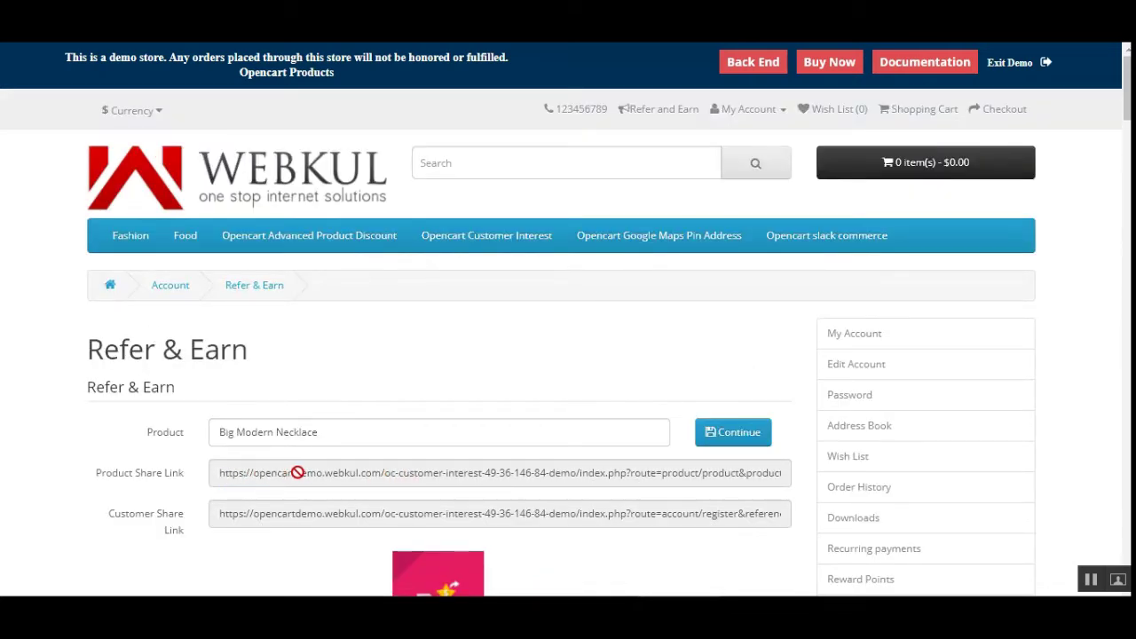
pyautogui.moveTo(228, 473); pyautogui.dragTo(494, 473)
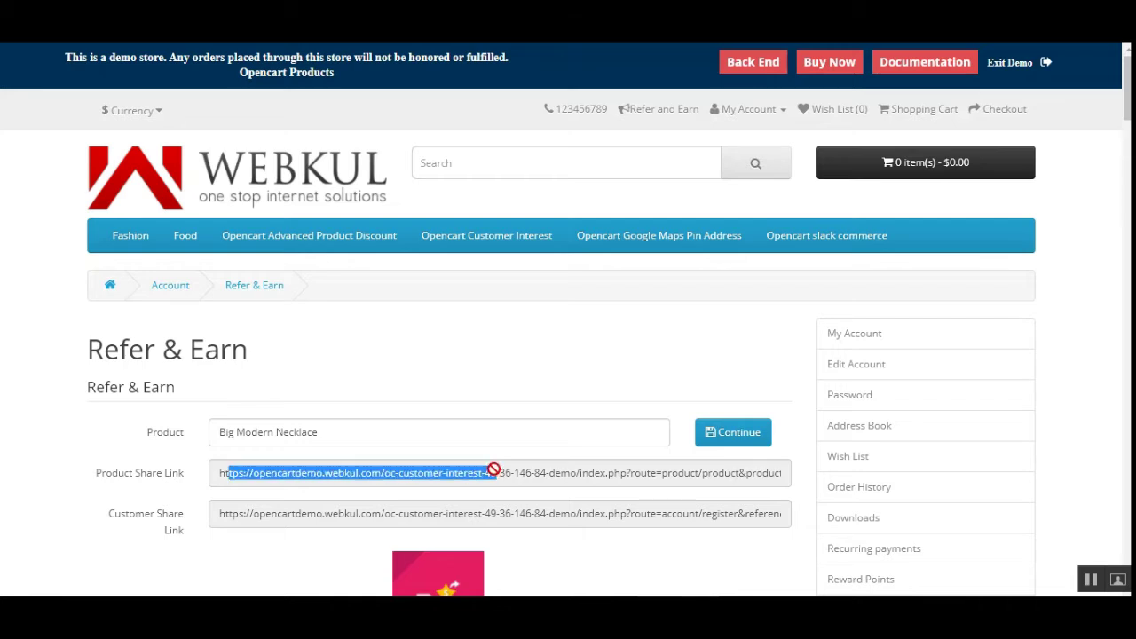
# Open the Big Modern Necklace product share link in a new browser tab.
pyautogui.hotkey('ctrl', 'a')
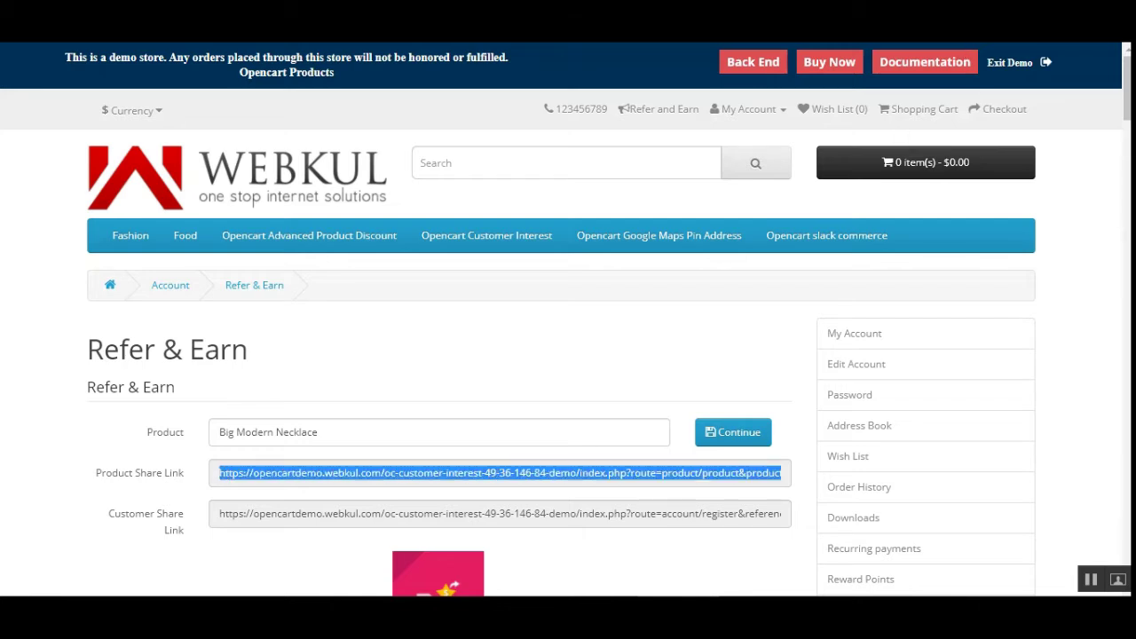
pyautogui.hotkey('ctrl', 't')
pyautogui.hotkey('ctrl', 'v')
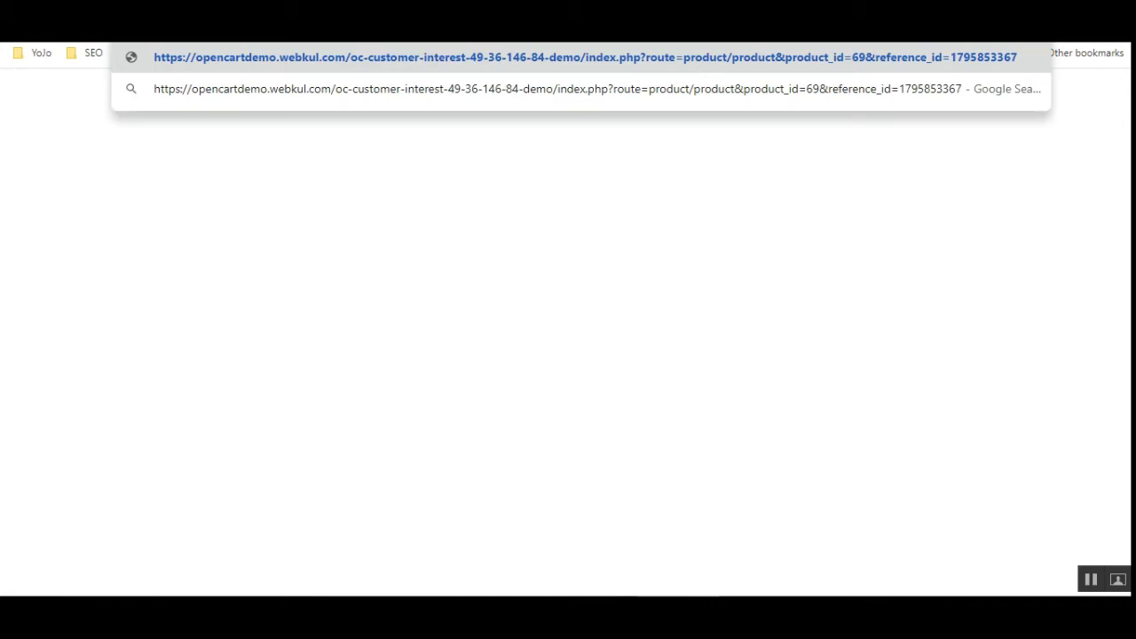
pyautogui.press('Return')
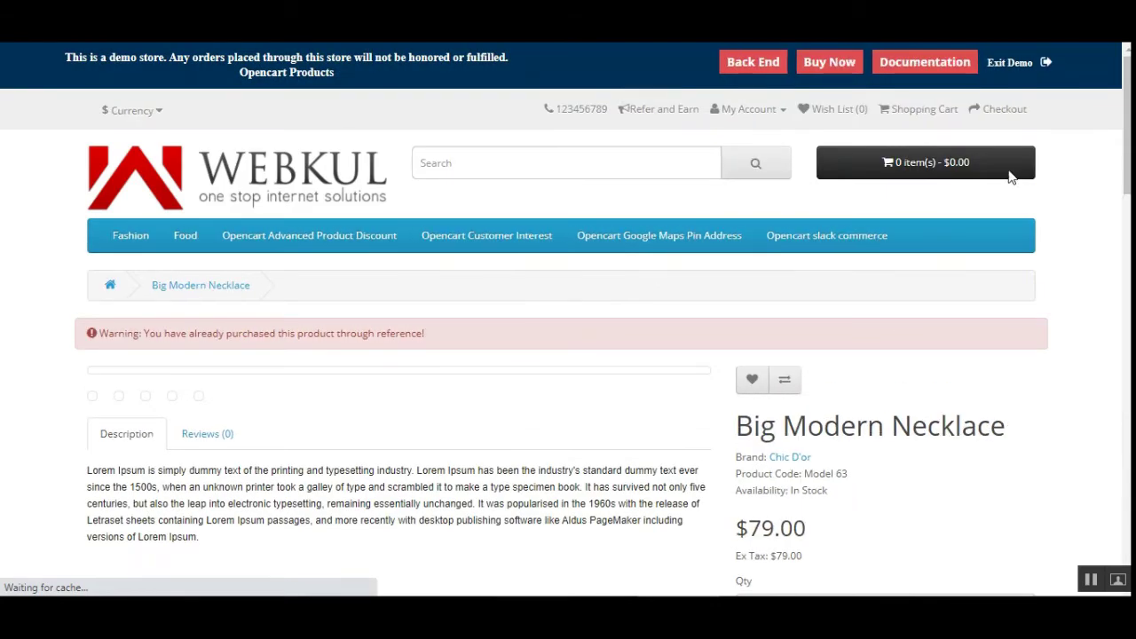
# Look over the Big Modern Necklace page and highlight the warning text above the product image, then clear the highlight.
pyautogui.scroll(-5, 568, 343)
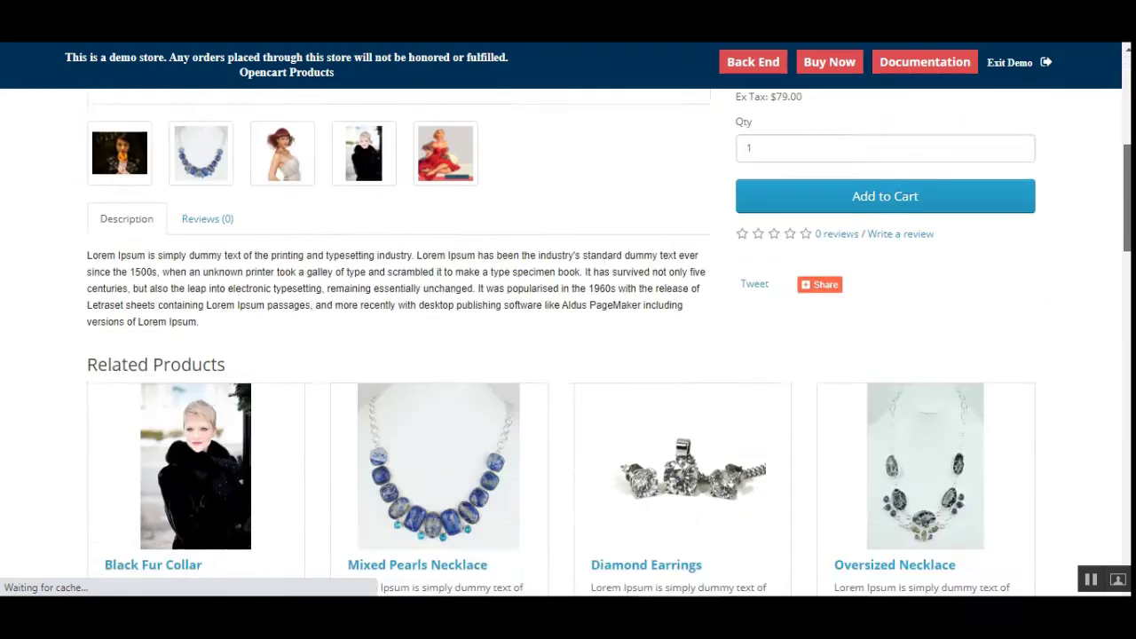
pyautogui.scroll(4, 568, 342)
pyautogui.scroll(1, 472, 373)
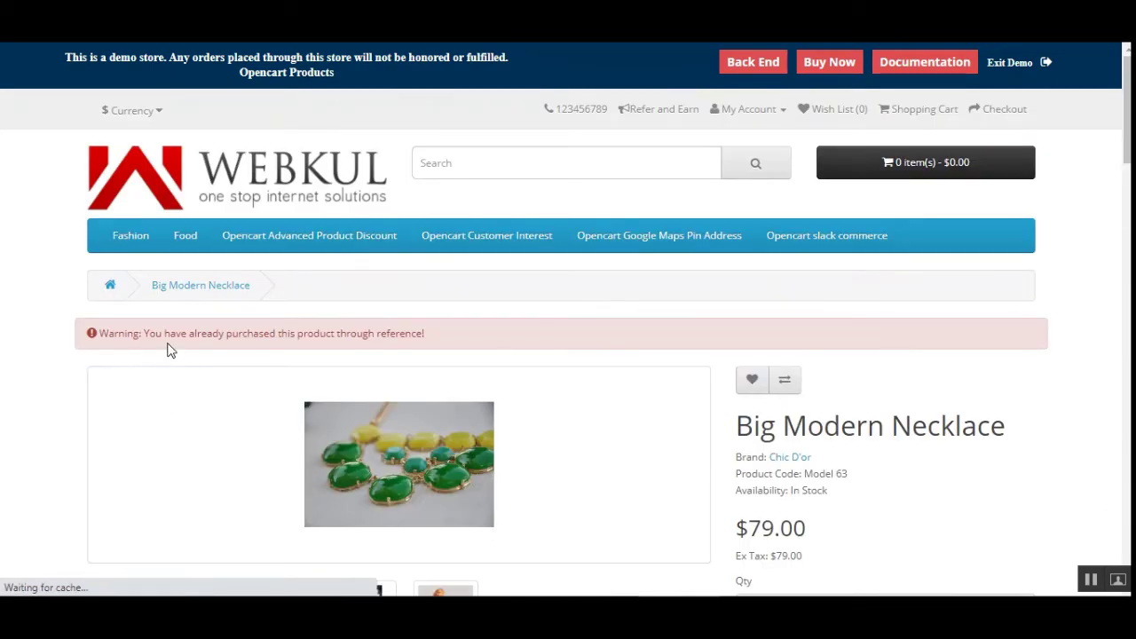
pyautogui.moveTo(151, 333); pyautogui.dragTo(436, 330)
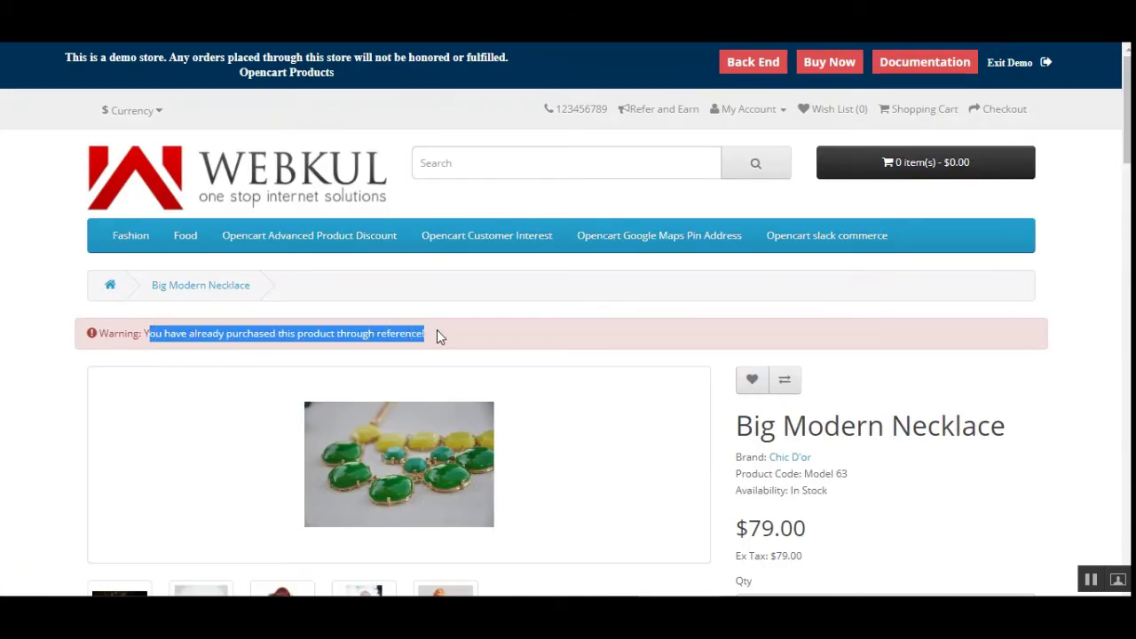
pyautogui.click(437, 330)
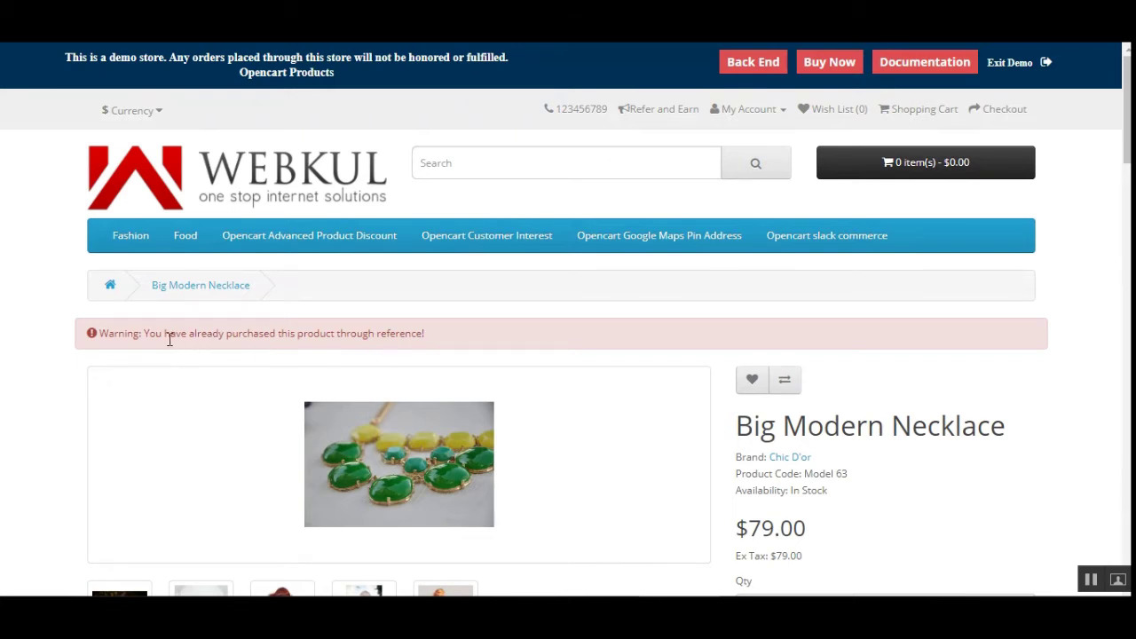
pyautogui.moveTo(158, 334); pyautogui.dragTo(426, 334)
pyautogui.click(440, 345)
# On the Refer & Earn page, highlight the customer share link and generate a product share link for Black & White Straw Hat.
pyautogui.scroll(-1, 355, 469)
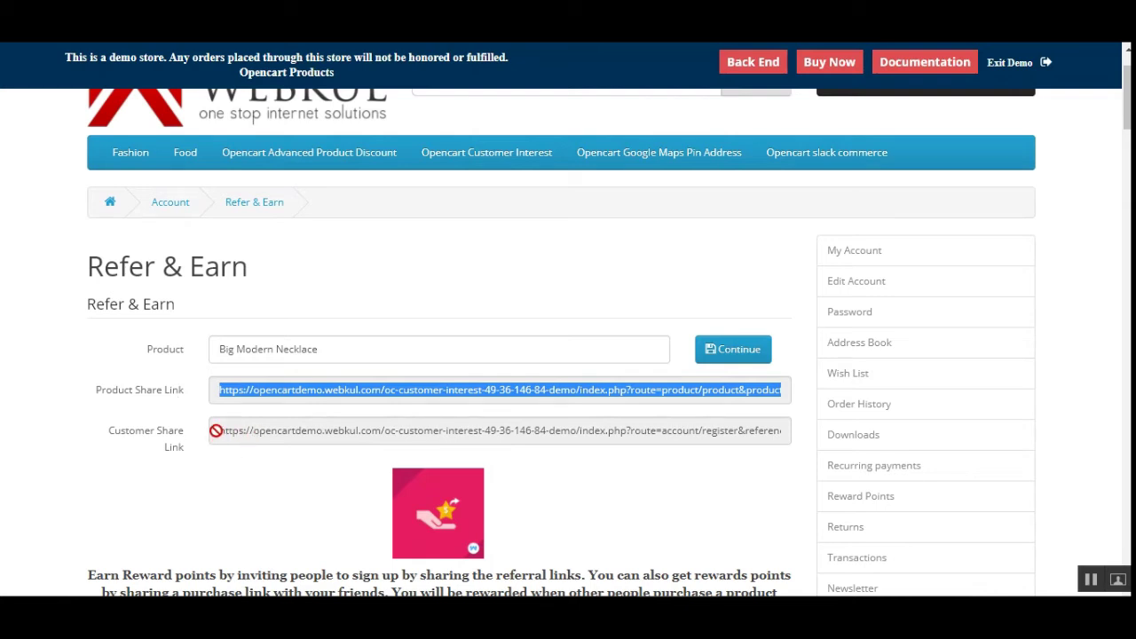
pyautogui.moveTo(216, 431); pyautogui.dragTo(806, 432)
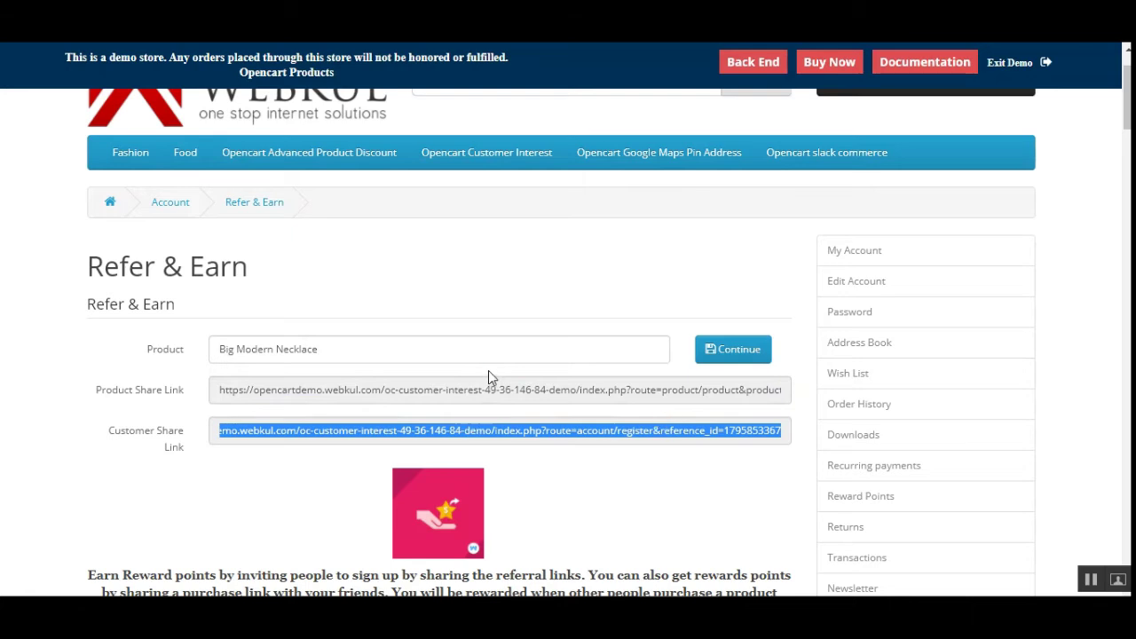
pyautogui.moveTo(436, 357); pyautogui.dragTo(186, 363)
pyautogui.press('BackSpace')
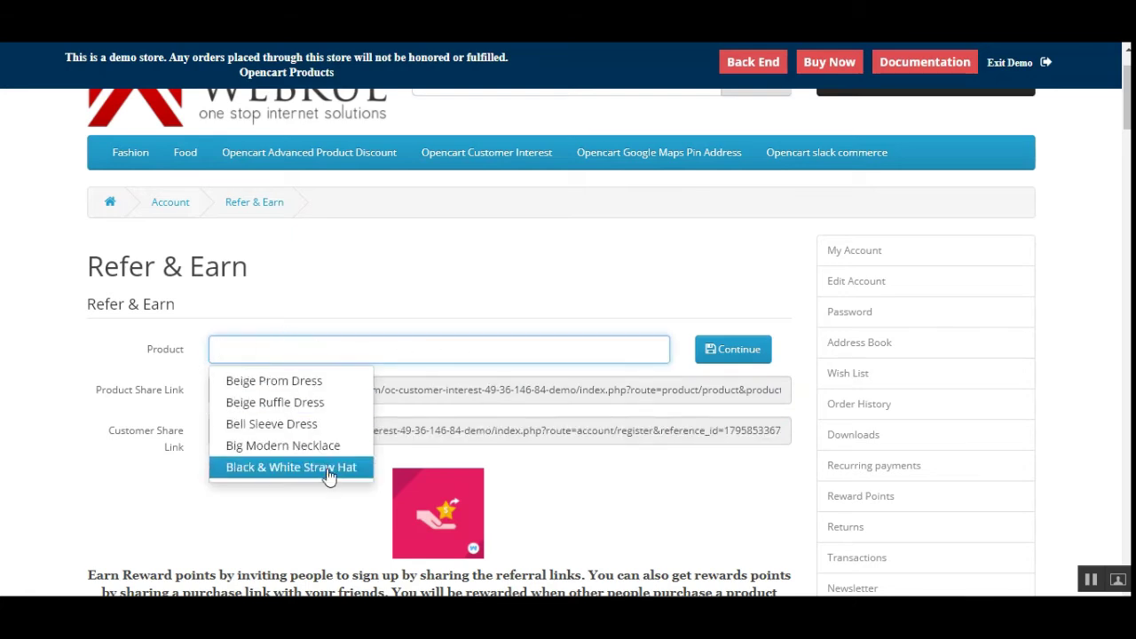
pyautogui.click(331, 468)
pyautogui.click(744, 351)
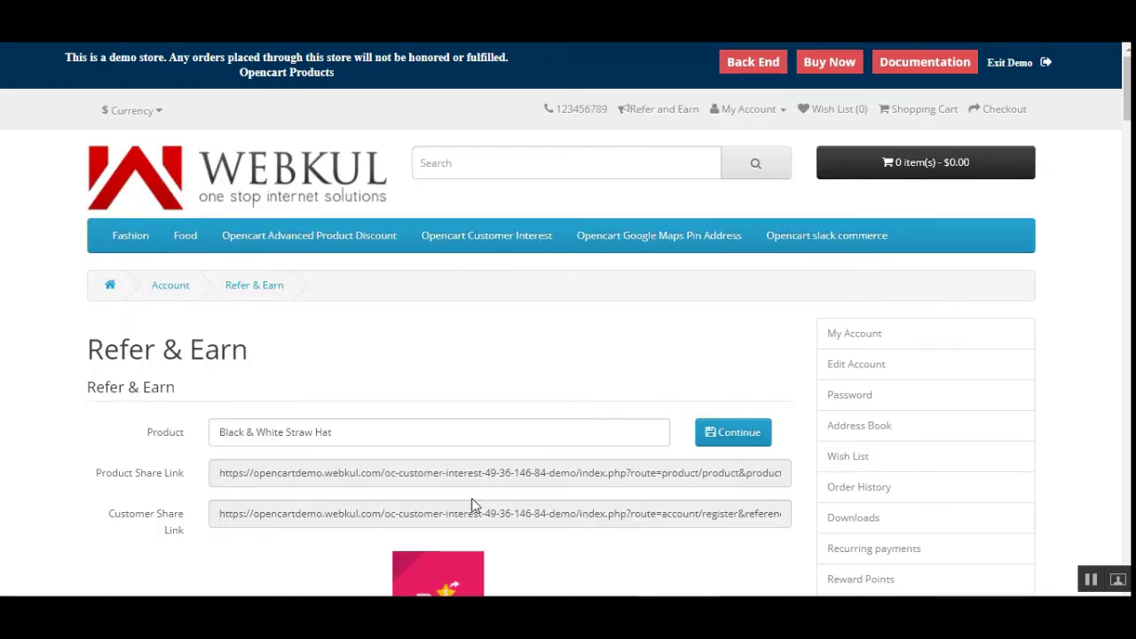
# Copy the whole Black & White Straw Hat product share link and open it in the tab showing the necklace page.
pyautogui.scroll(-2, 409, 516)
pyautogui.moveTo(223, 308); pyautogui.dragTo(330, 307)
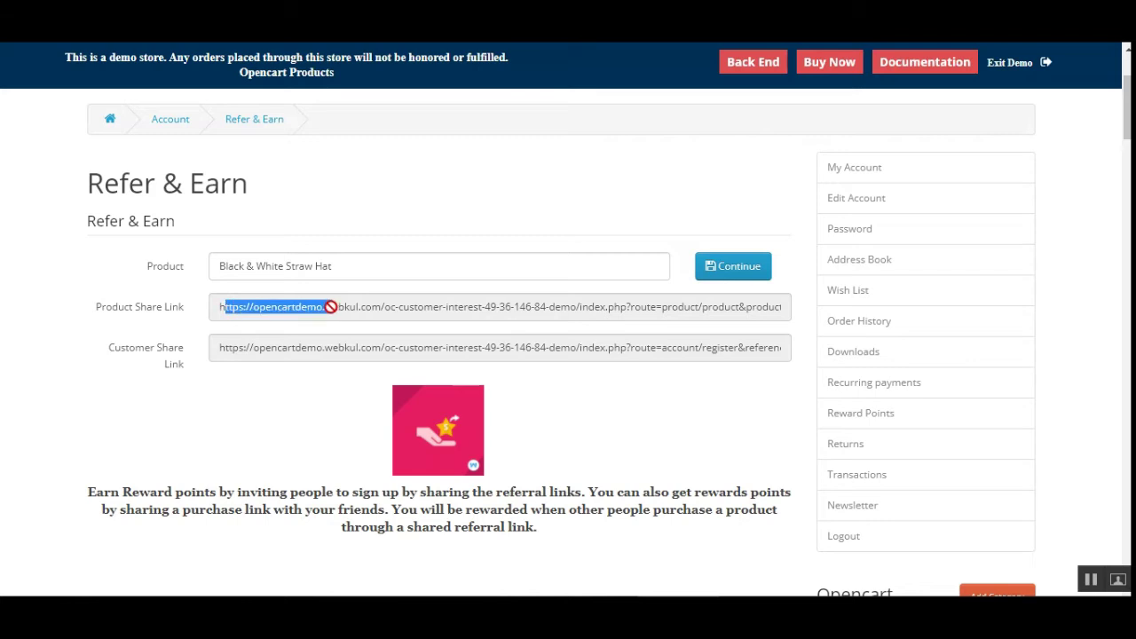
pyautogui.hotkey('ctrl', 'a')
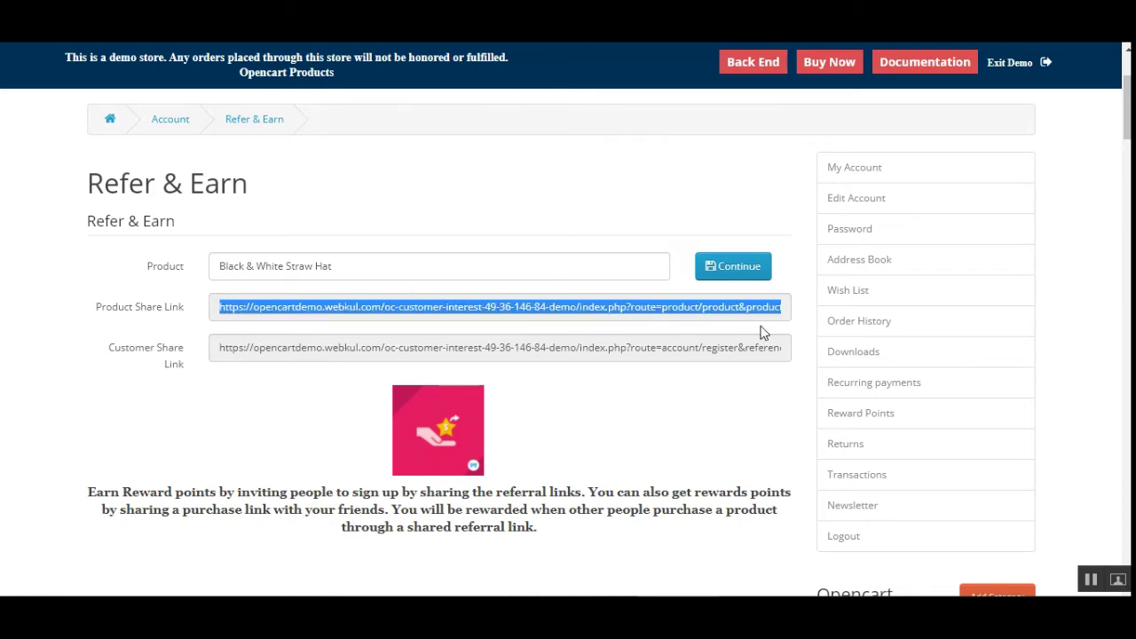
pyautogui.press('Return')
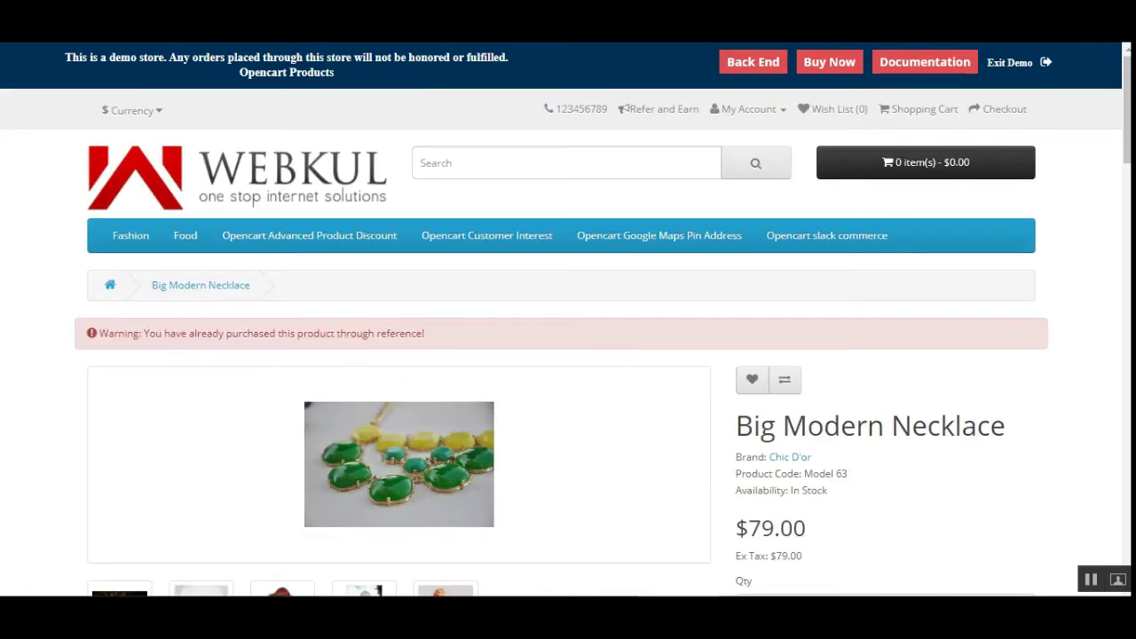
pyautogui.hotkey('ctrl', 'v')
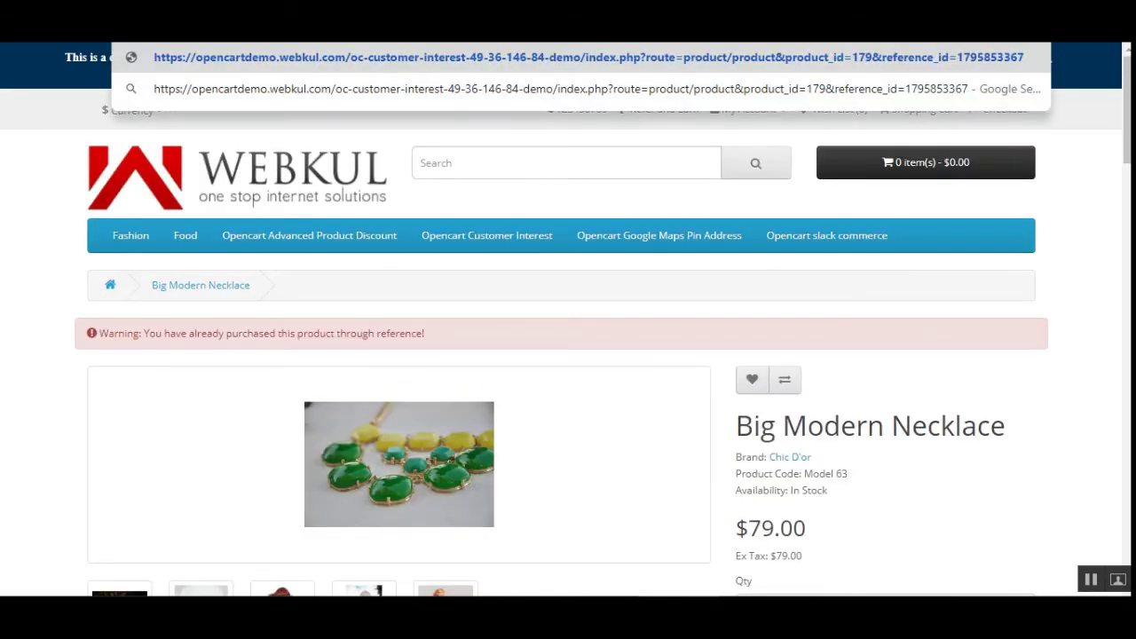
pyautogui.press('Return')
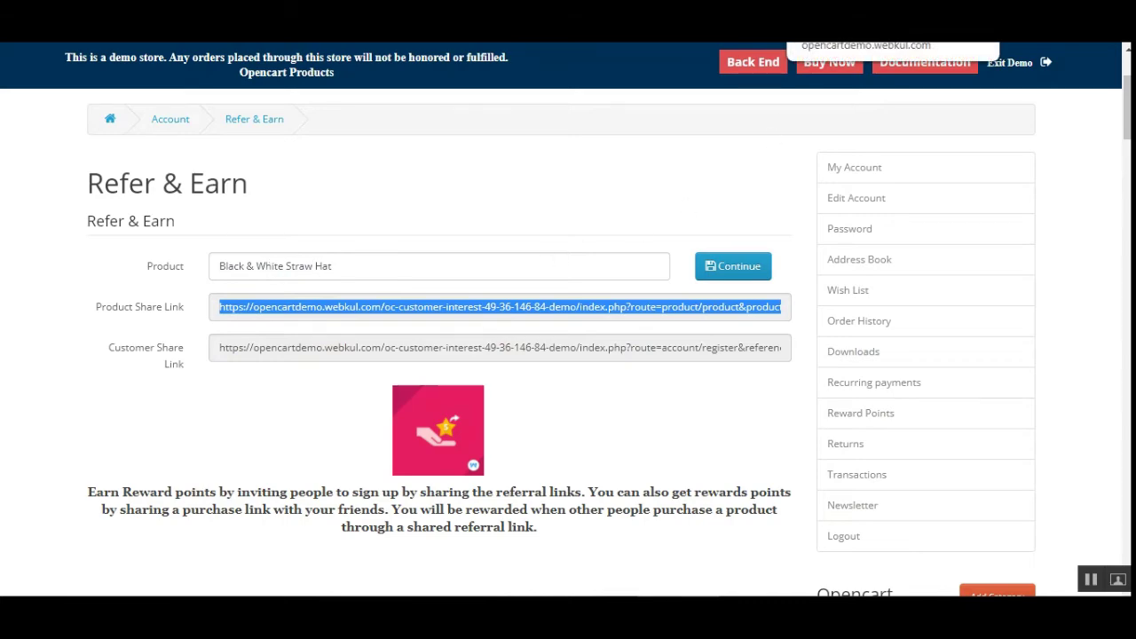
pyautogui.press('Return')
# Highlight the warning text above the Black & White Straw Hat image to review it, then clear the highlight.
pyautogui.scroll(-2, 466, 401)
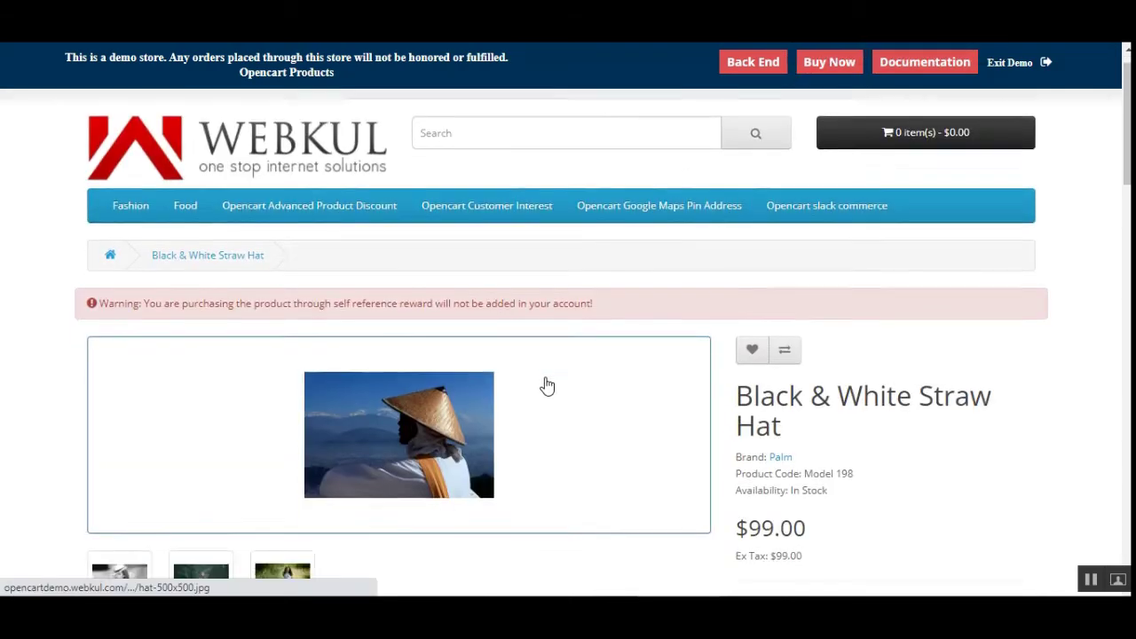
pyautogui.scroll(2, 522, 337)
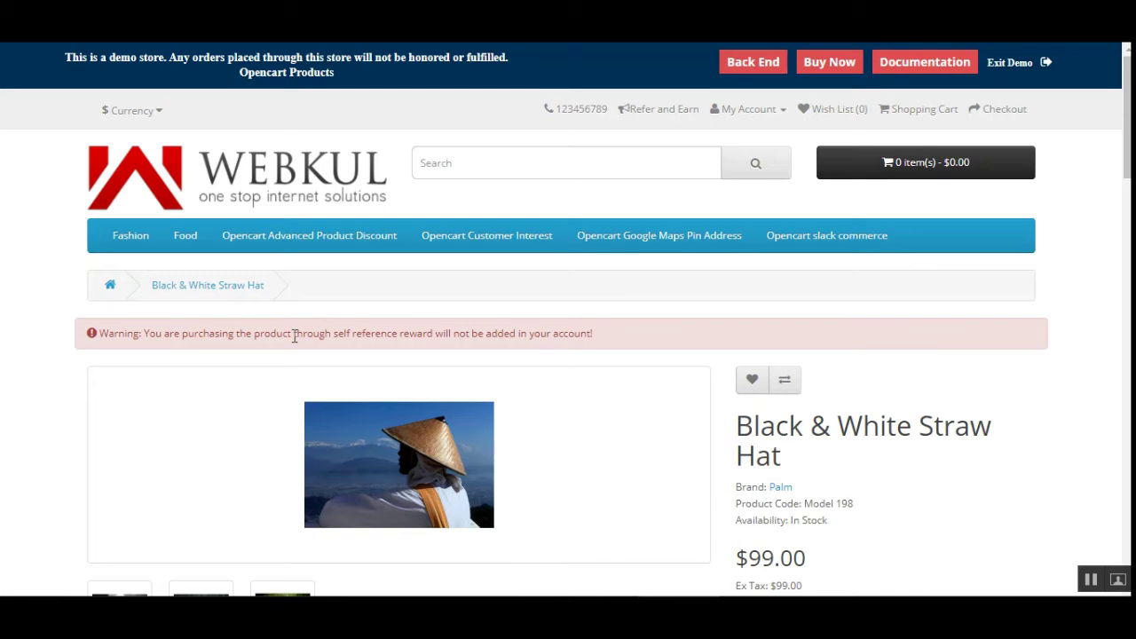
pyautogui.moveTo(163, 339); pyautogui.dragTo(424, 338)
pyautogui.moveTo(312, 336); pyautogui.dragTo(612, 332)
pyautogui.click(439, 335)
pyautogui.click(597, 328)
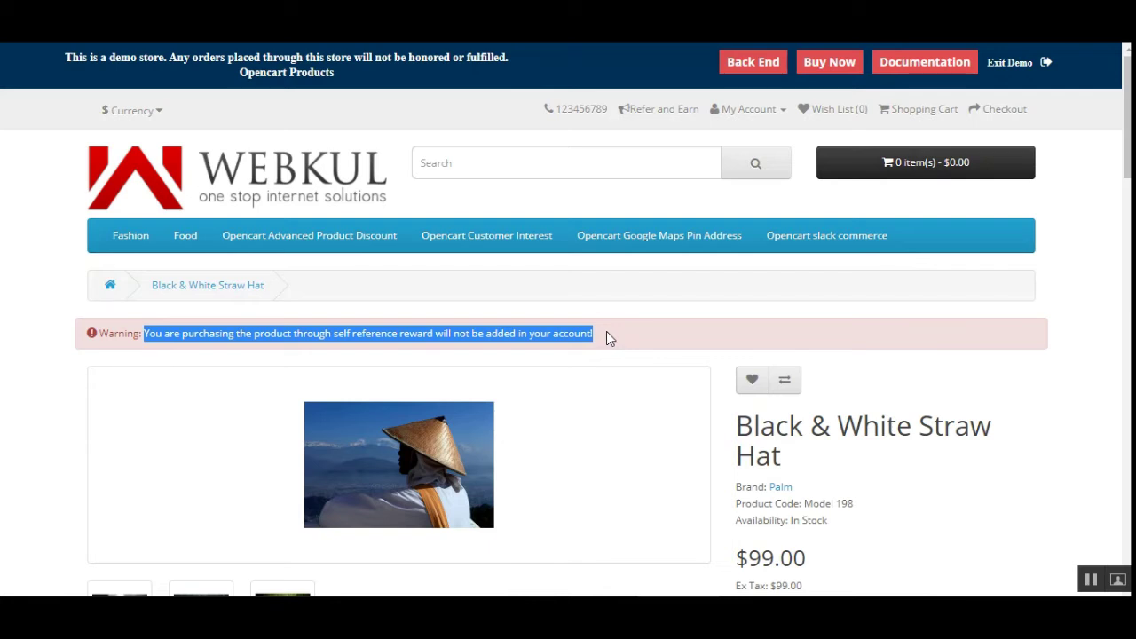
pyautogui.click(608, 336)
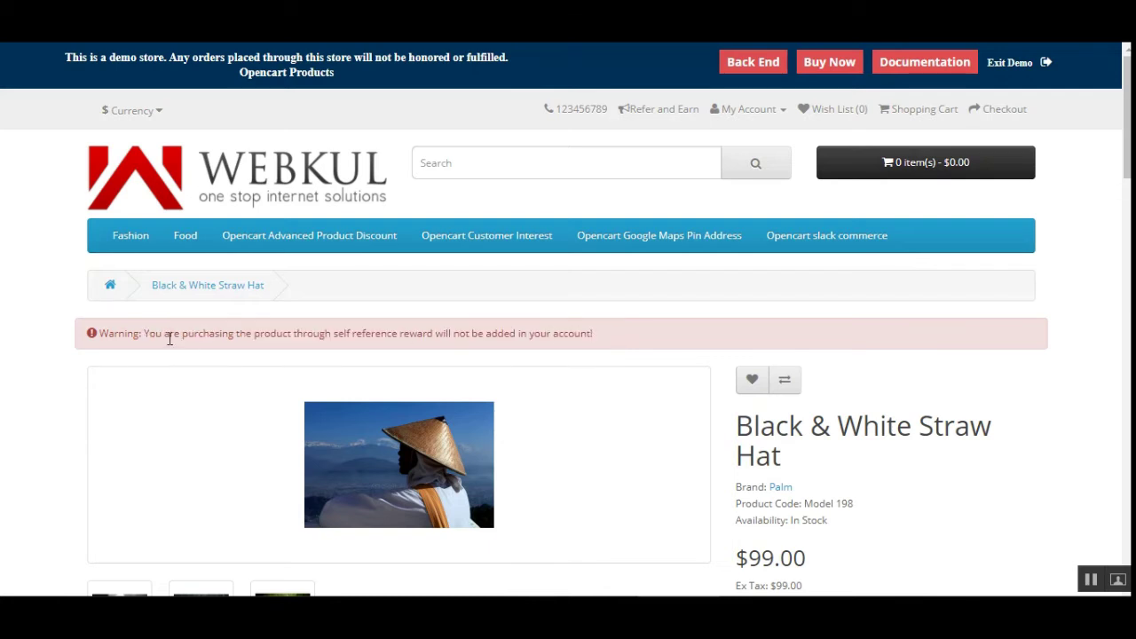
pyautogui.moveTo(167, 333); pyautogui.dragTo(133, 336)
pyautogui.click(597, 340)
pyautogui.click(789, 328)
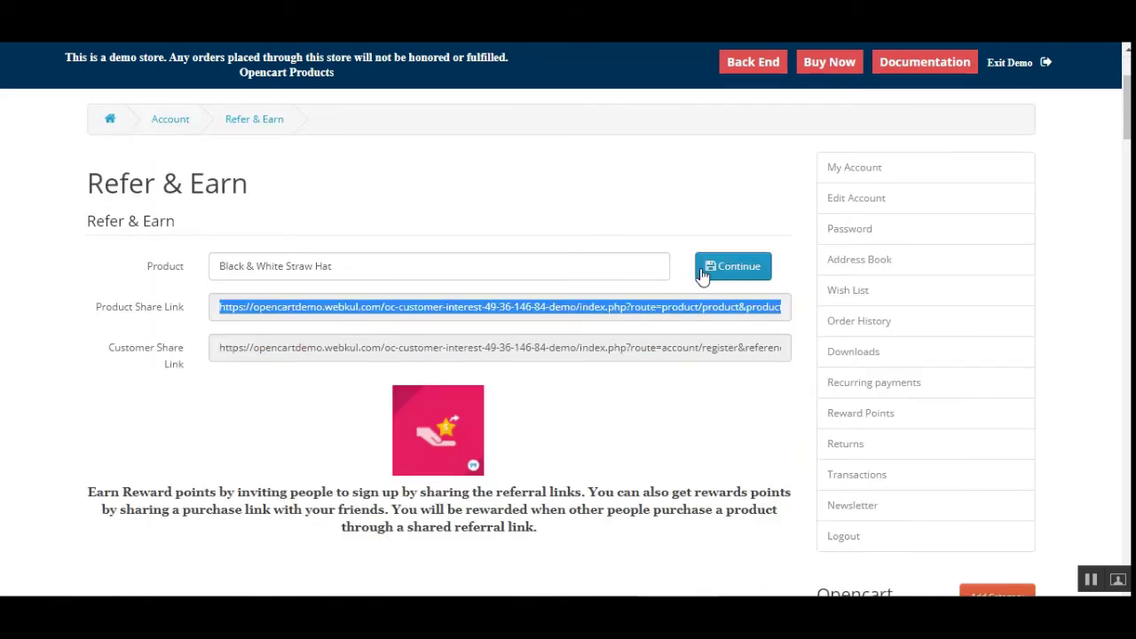
# On the Refer & Earn page, highlight the page heading, the two share link labels and most of the product share link.
pyautogui.click(599, 353)
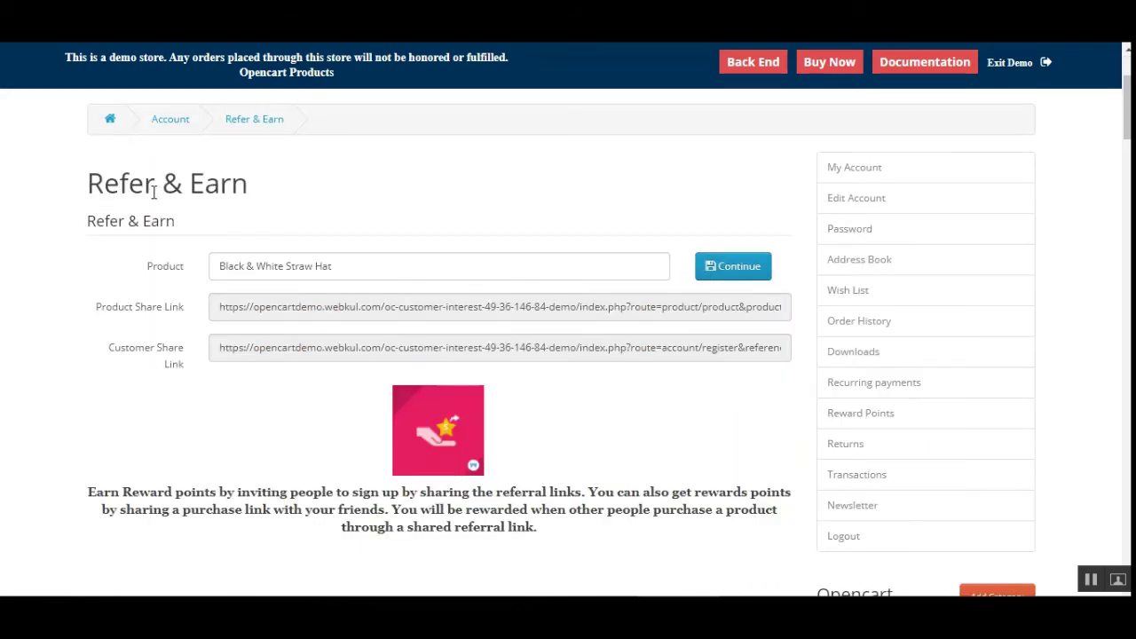
pyautogui.moveTo(129, 186); pyautogui.dragTo(232, 188)
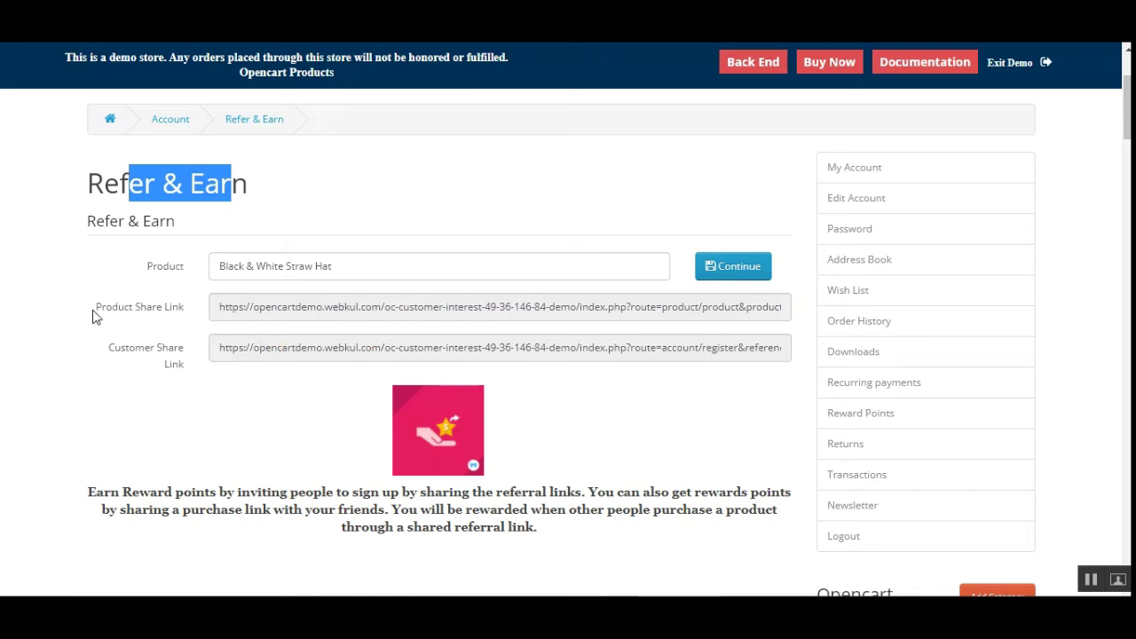
pyautogui.moveTo(105, 310); pyautogui.dragTo(162, 311)
pyautogui.moveTo(115, 355); pyautogui.dragTo(190, 358)
pyautogui.click(181, 379)
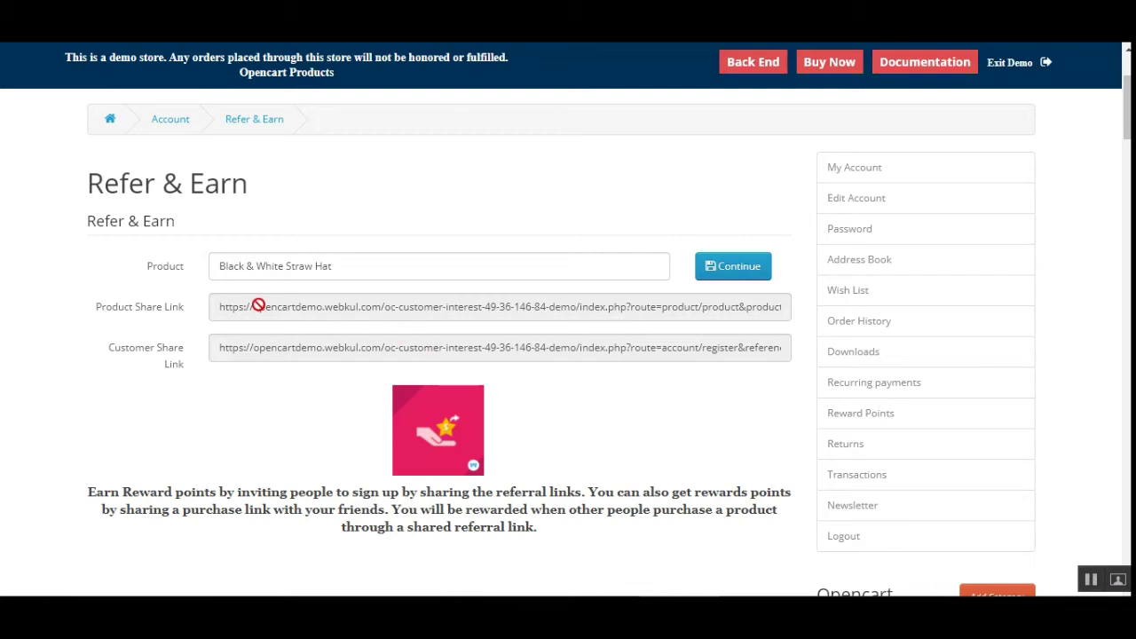
pyautogui.moveTo(258, 307); pyautogui.dragTo(700, 307)
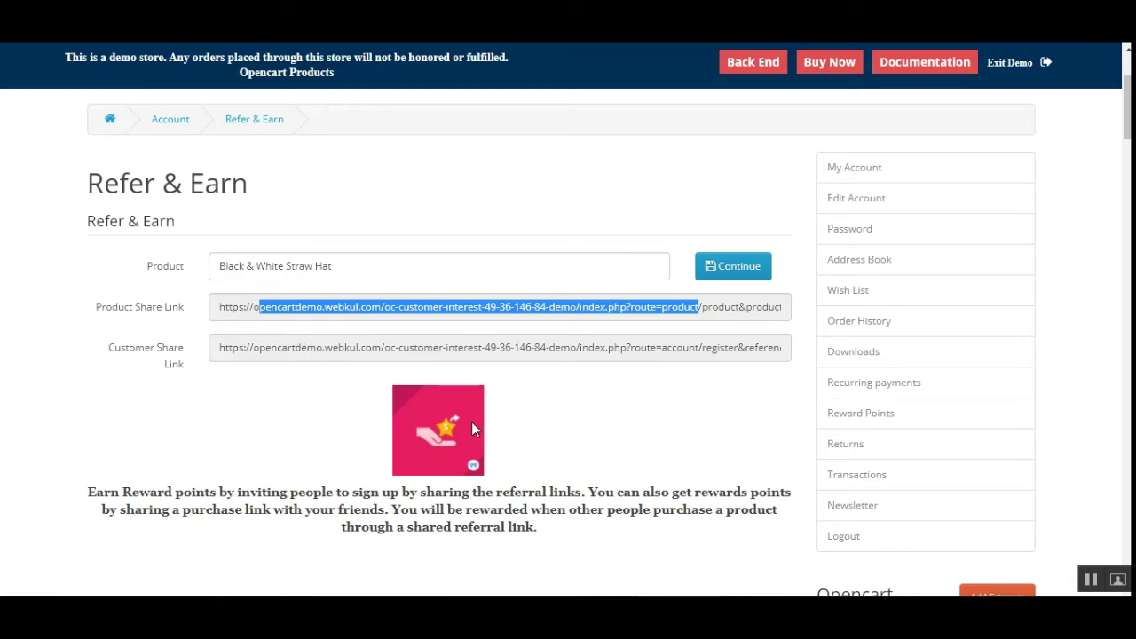
pyautogui.click(1093, 581)
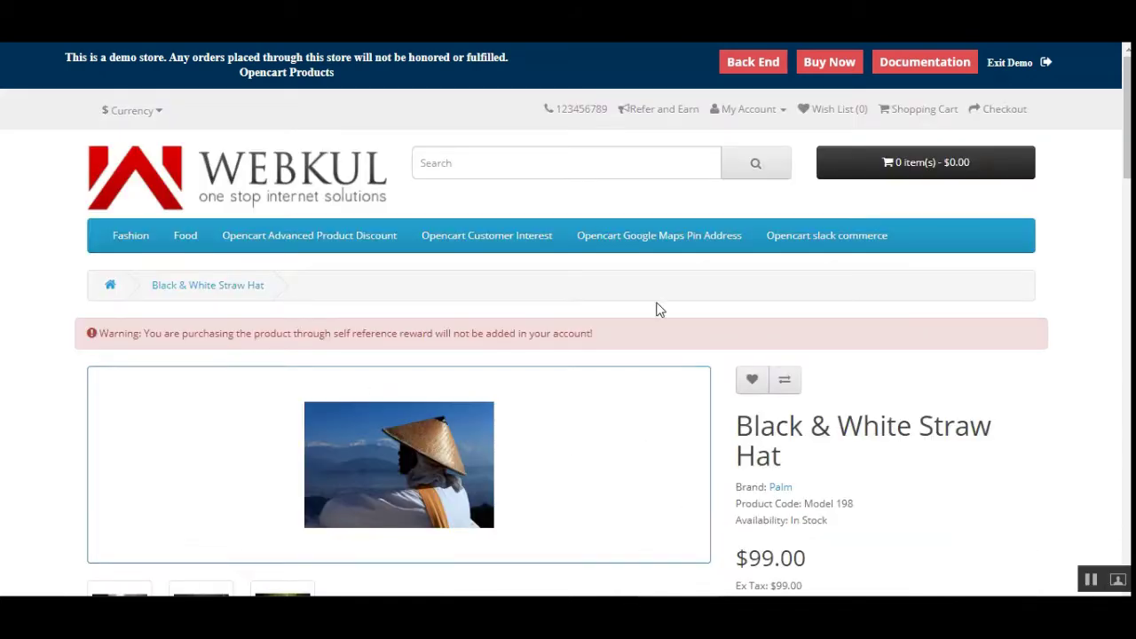
# Log in to the store's back end with the prefilled demo credentials and open the extension list.
pyautogui.click(750, 64)
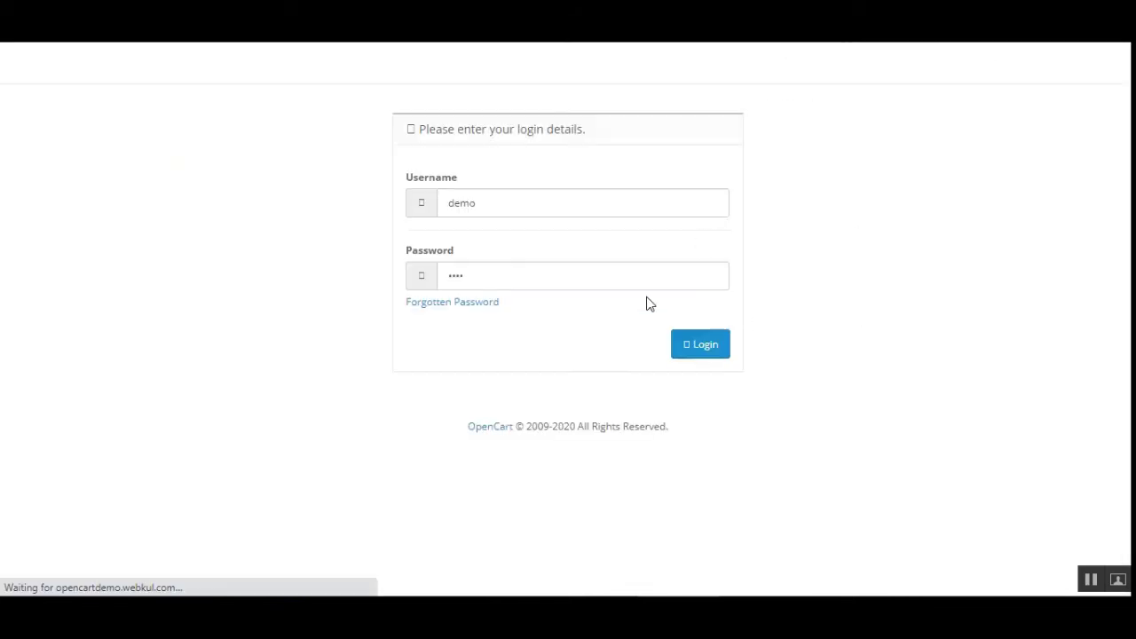
pyautogui.click(703, 353)
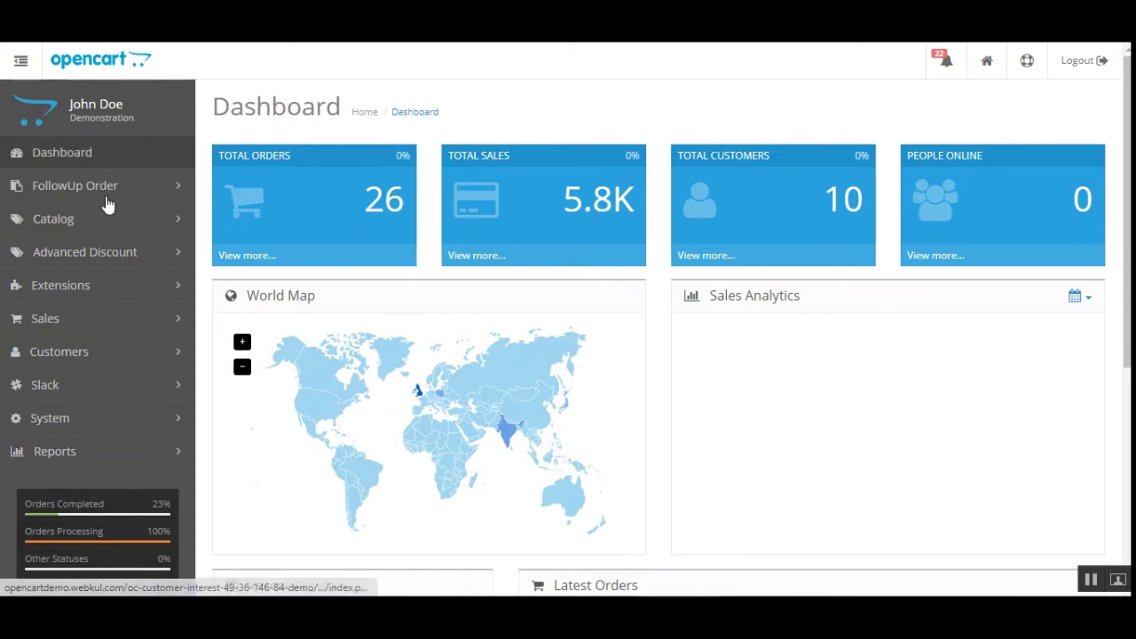
pyautogui.click(174, 293)
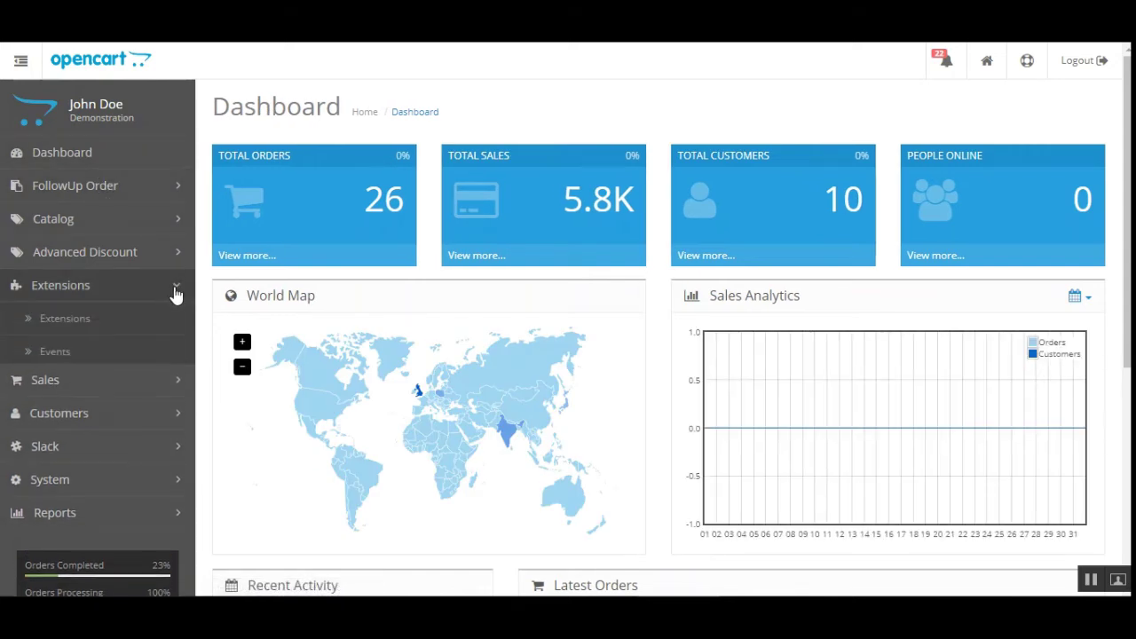
pyautogui.click(136, 330)
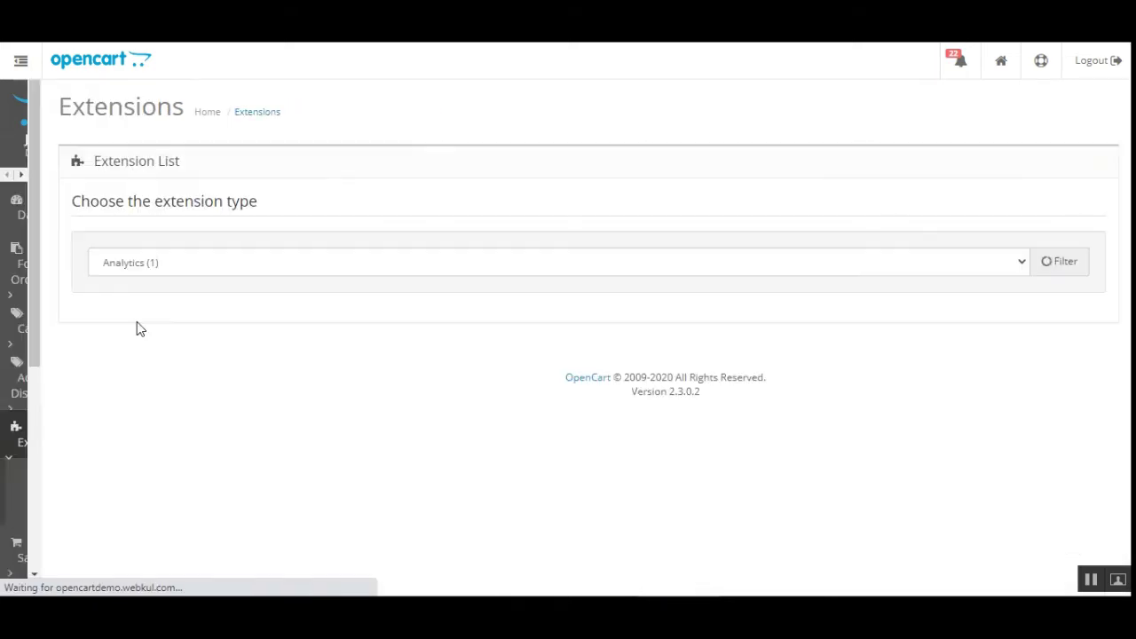
# Filter the extension list to Modules and open the Refer and Earn module for editing.
pyautogui.click(291, 265)
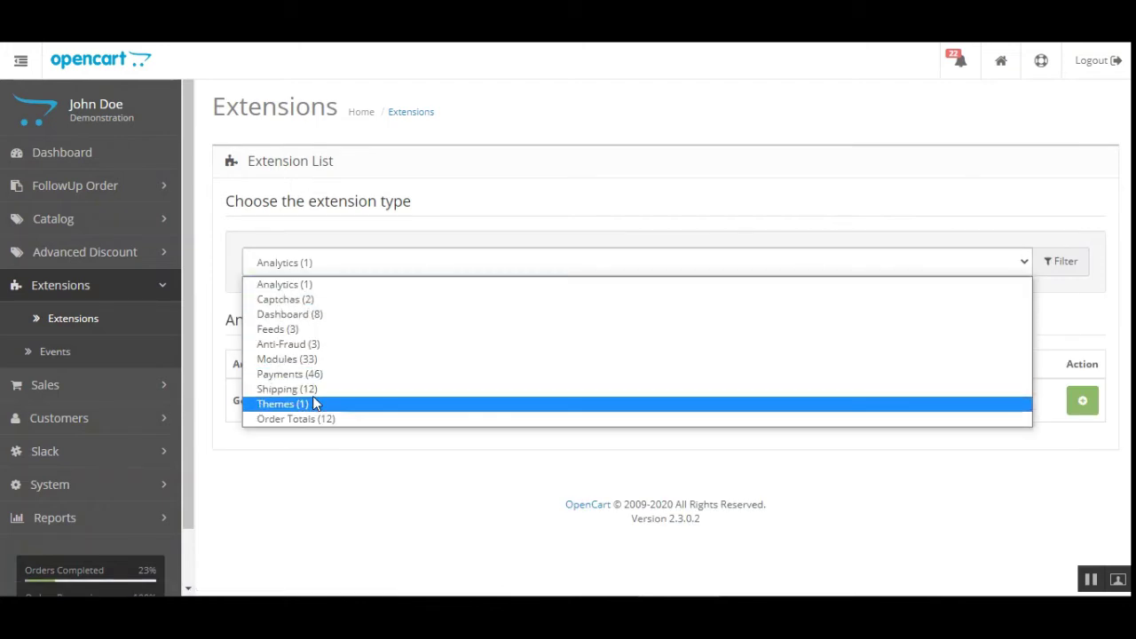
pyautogui.click(313, 360)
pyautogui.moveTo(1129, 158); pyautogui.dragTo(1091, 482)
pyautogui.moveTo(246, 284); pyautogui.dragTo(674, 302)
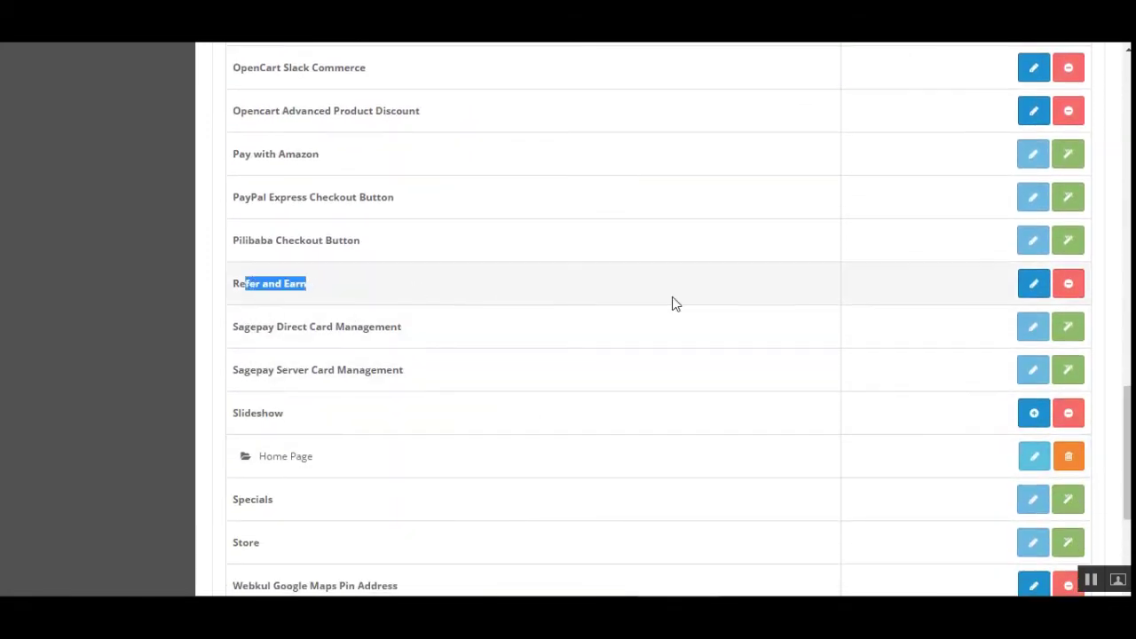
pyautogui.click(1037, 287)
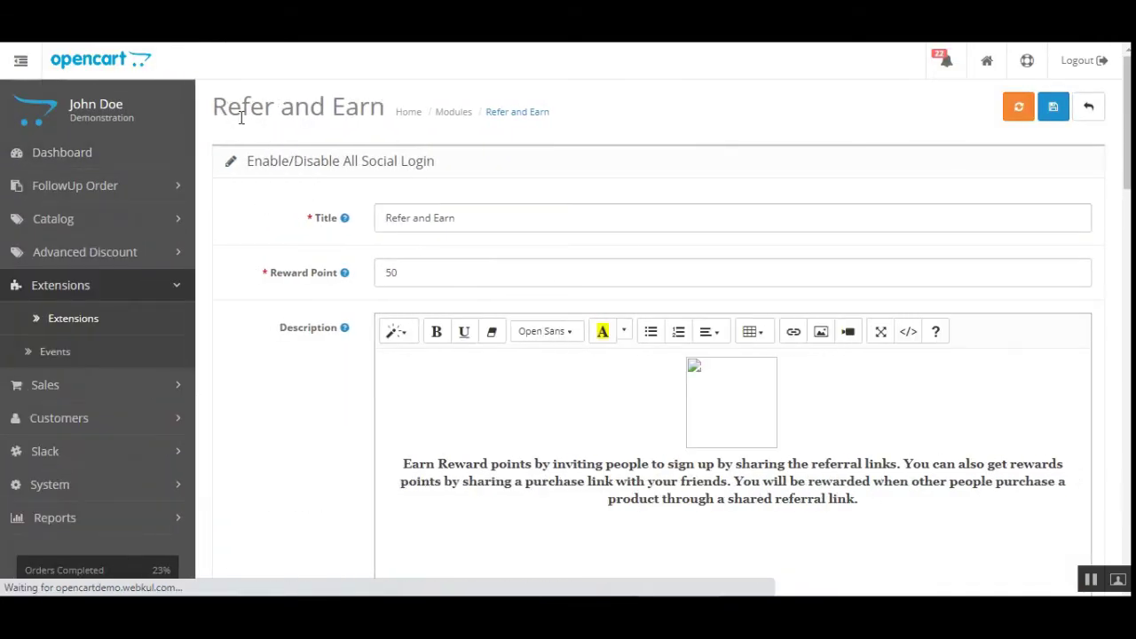
# Highlight the Refer and Earn module's page heading and look over its title, reward point and description settings.
pyautogui.moveTo(241, 111); pyautogui.dragTo(399, 109)
pyautogui.click(696, 124)
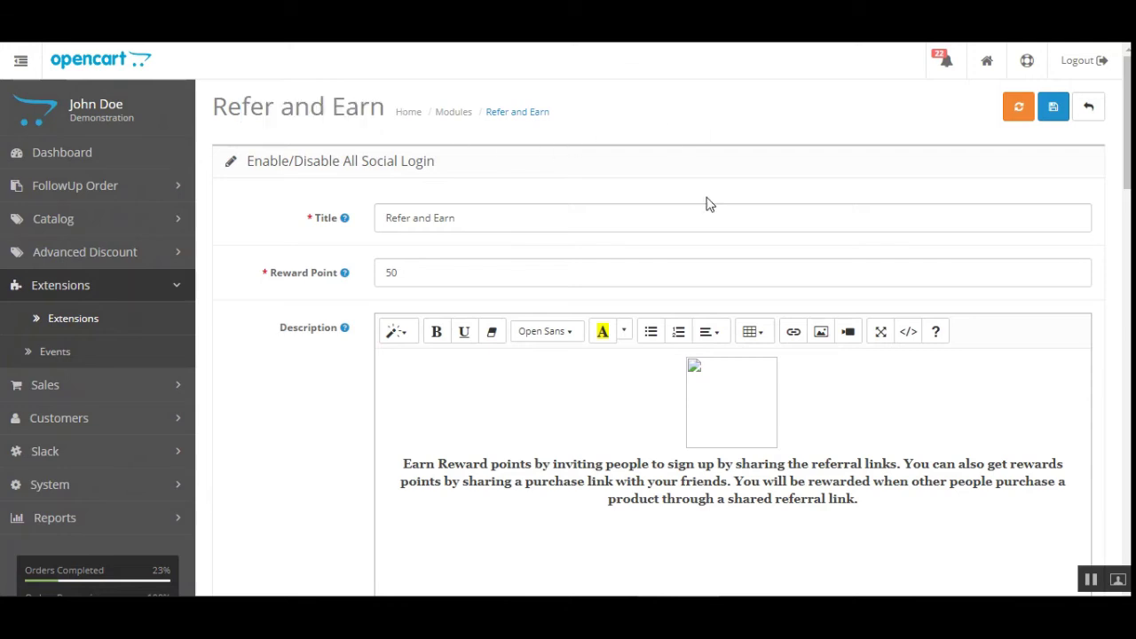
pyautogui.scroll(-2, 884, 246)
pyautogui.scroll(1, 912, 337)
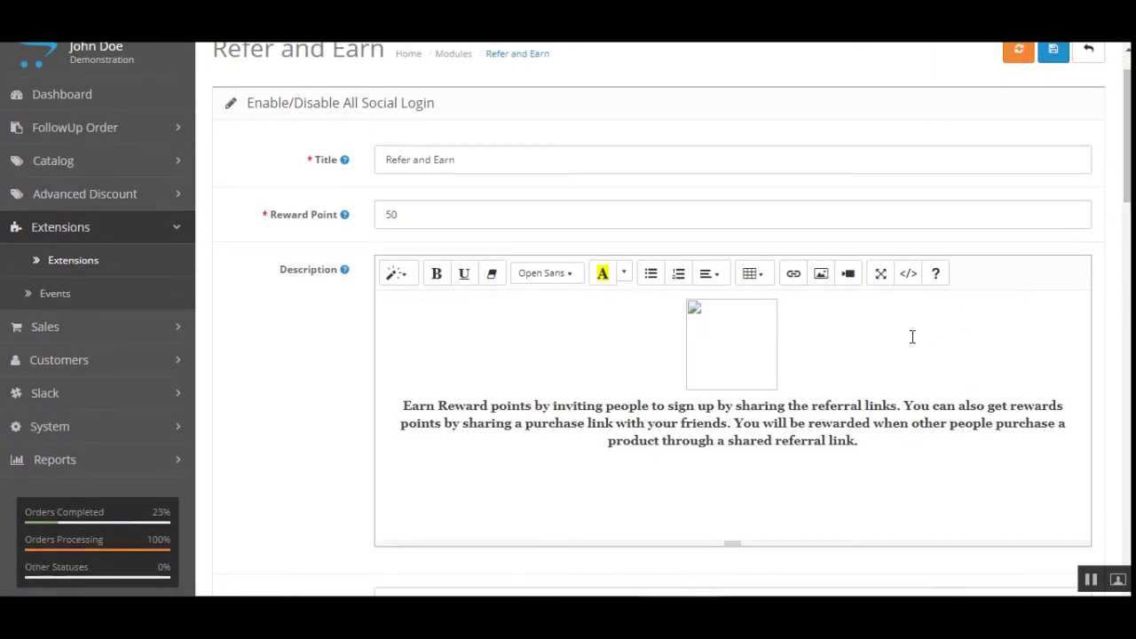
# Highlight passages of the Refer and Earn module's description text and dismiss the browser's password warning.
pyautogui.click(715, 357)
pyautogui.click(732, 354)
pyautogui.click(520, 415)
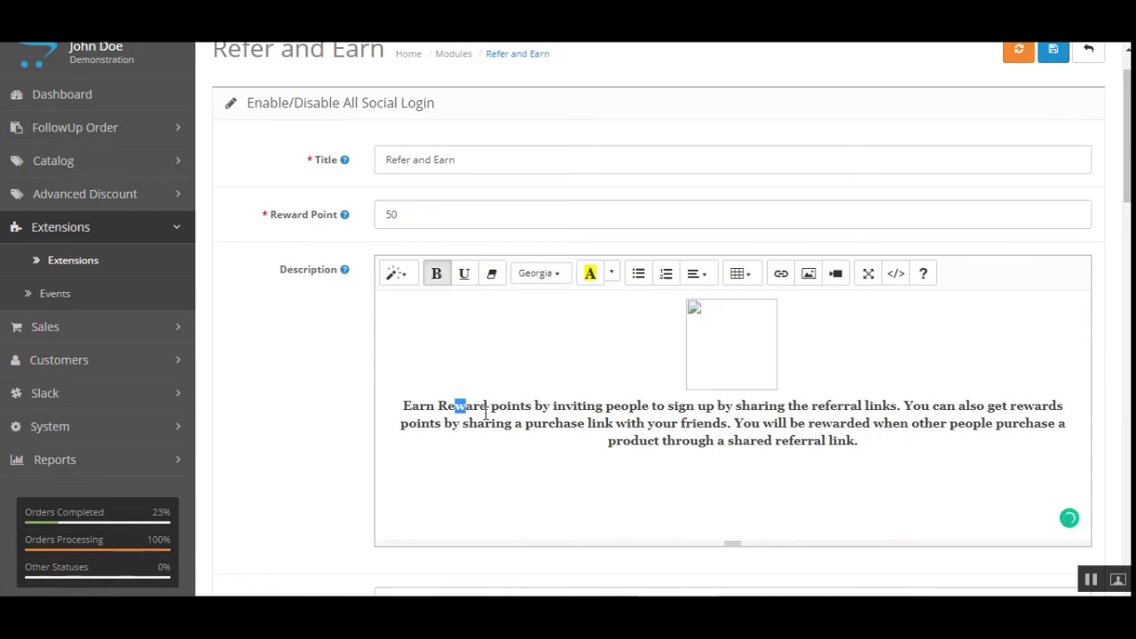
pyautogui.moveTo(455, 406); pyautogui.dragTo(689, 427)
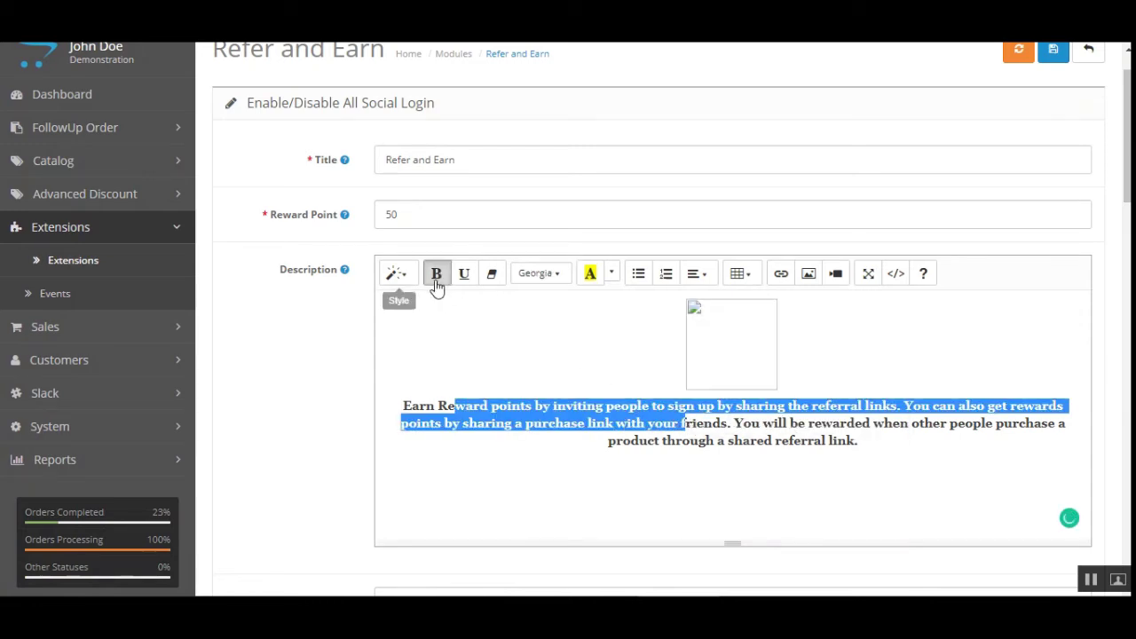
pyautogui.moveTo(344, 272)
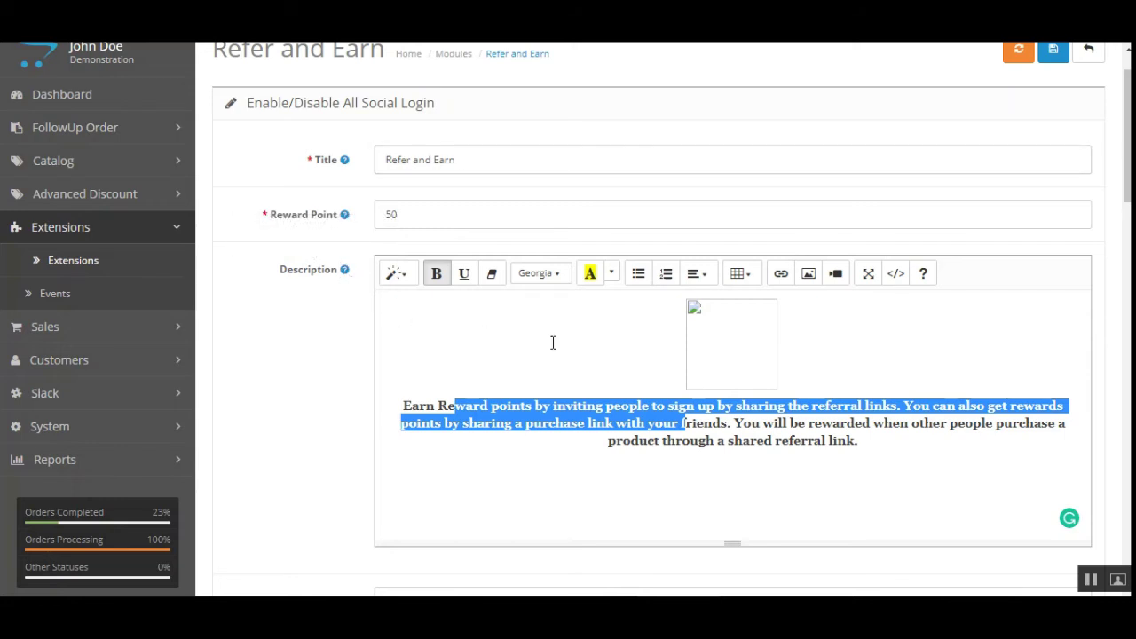
pyautogui.click(644, 406)
pyautogui.moveTo(687, 407); pyautogui.dragTo(835, 442)
pyautogui.click(856, 441)
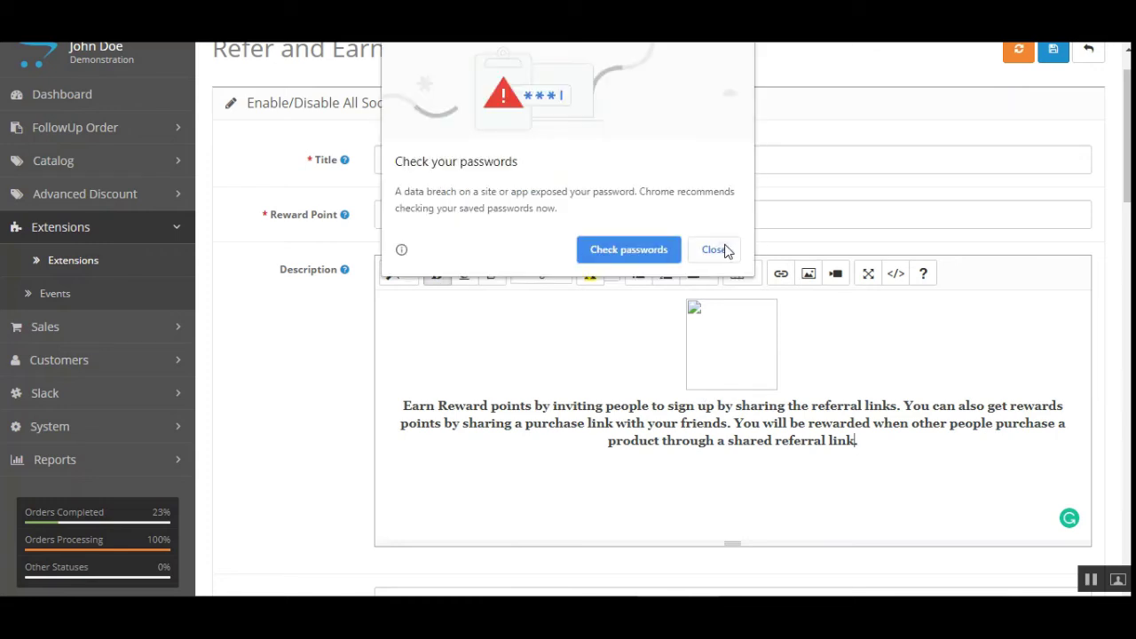
pyautogui.click(719, 250)
# Highlight the module's title, then look over the storefront's Refer & Earn page for comparison.
pyautogui.moveTo(343, 162)
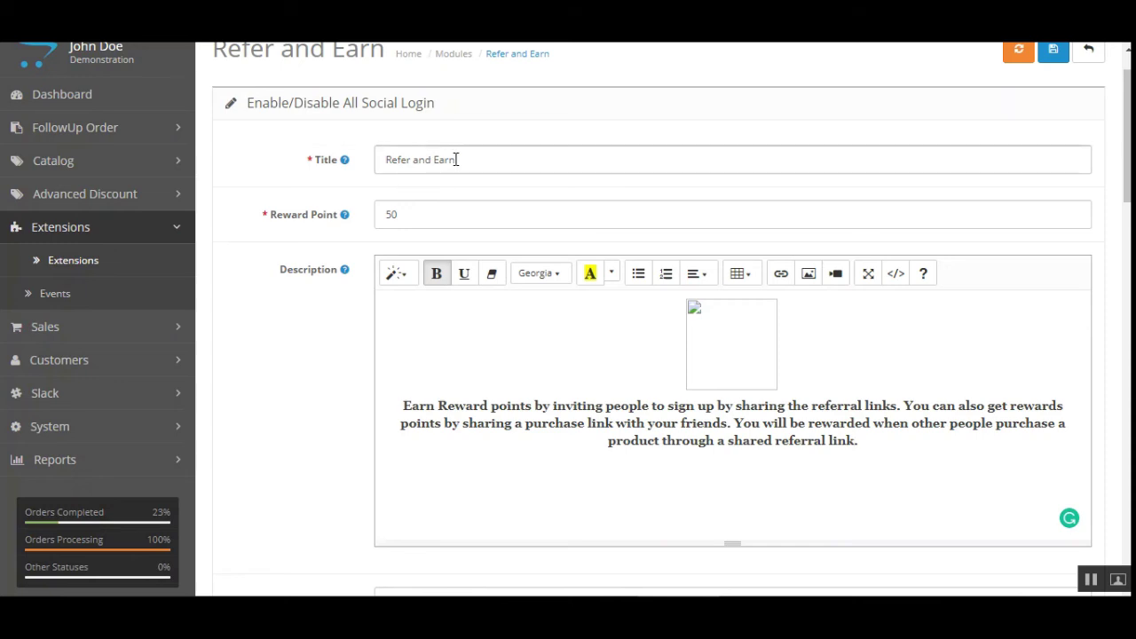
pyautogui.moveTo(457, 160); pyautogui.dragTo(382, 159)
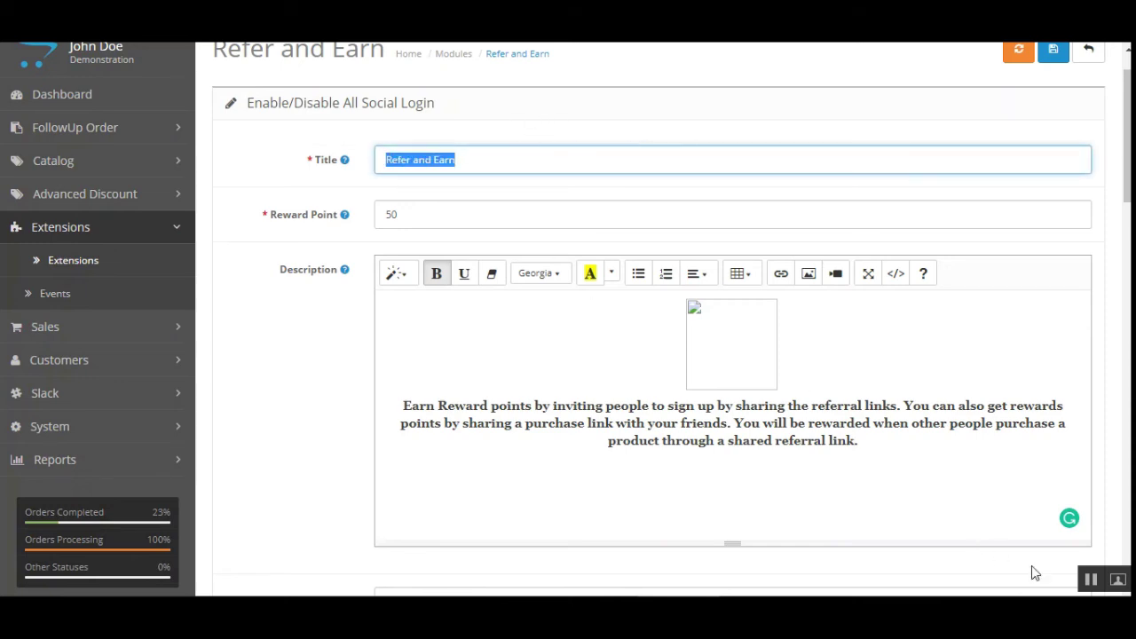
pyautogui.click(1091, 580)
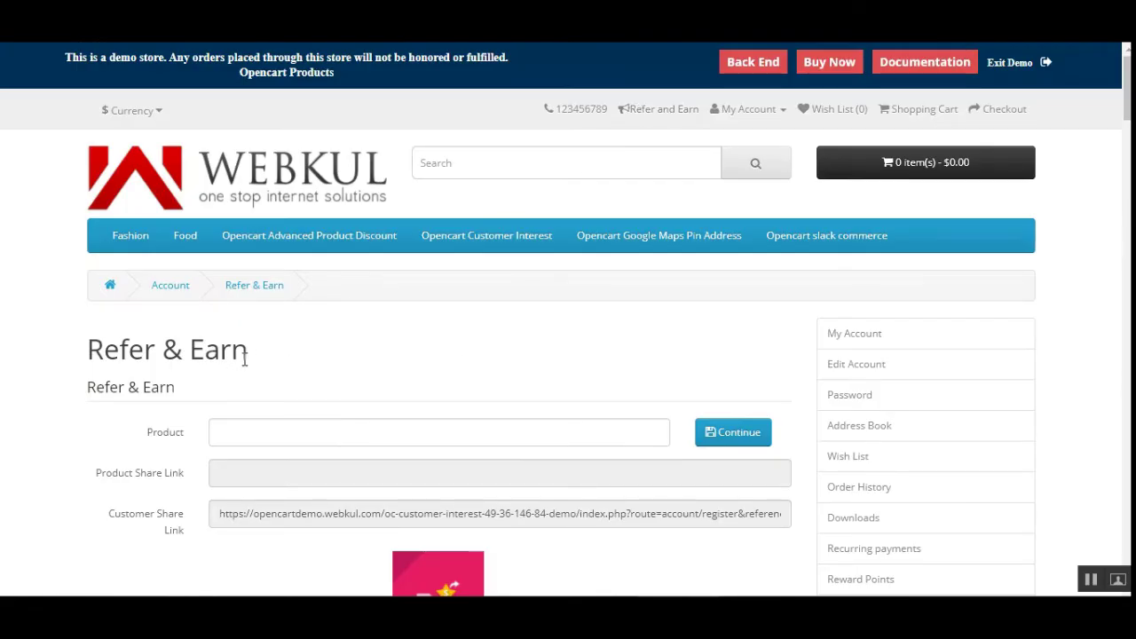
pyautogui.scroll(-3, 593, 404)
pyautogui.scroll(3, 593, 404)
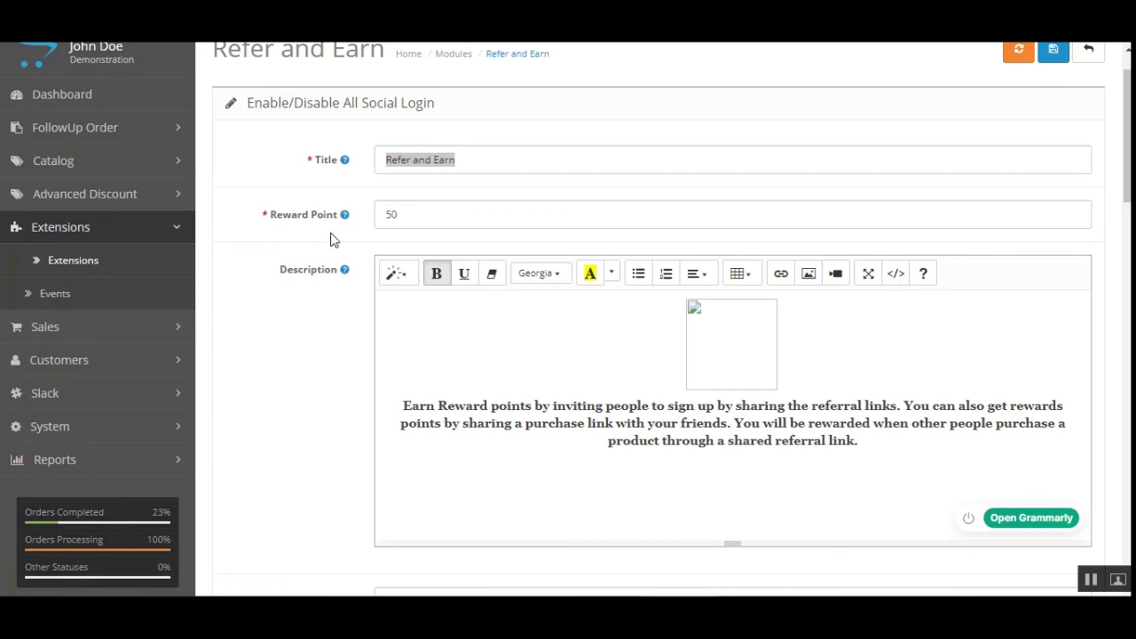
# Highlight the module's Reward Point value and read the help notes for Reward Point and Text For Link.
pyautogui.moveTo(346, 223)
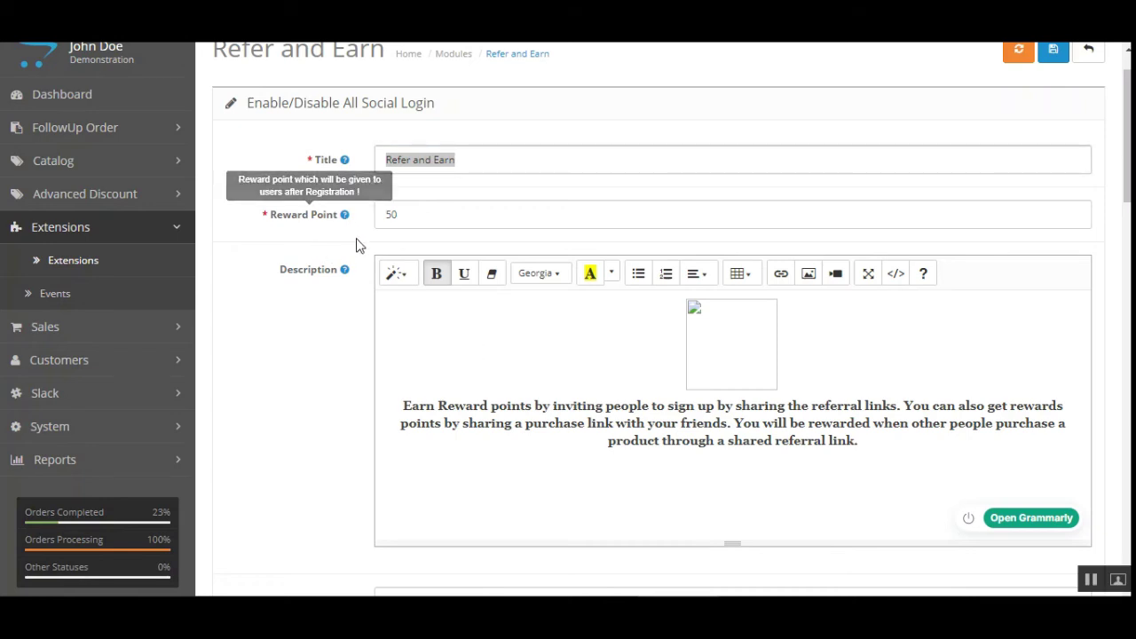
pyautogui.doubleClick(373, 221)
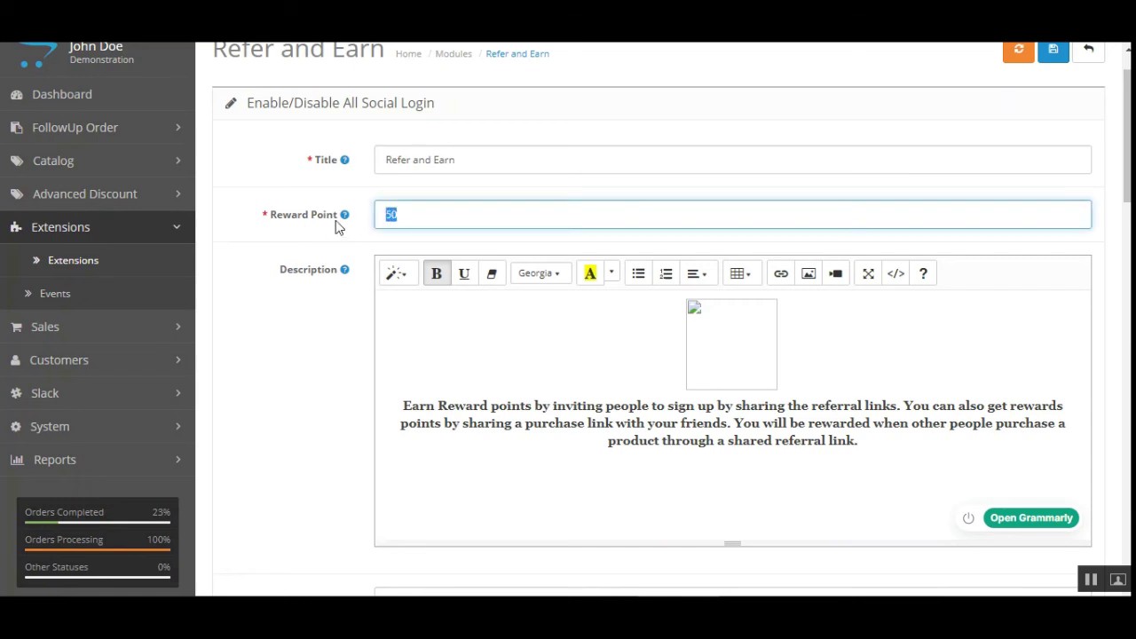
pyautogui.click(393, 213)
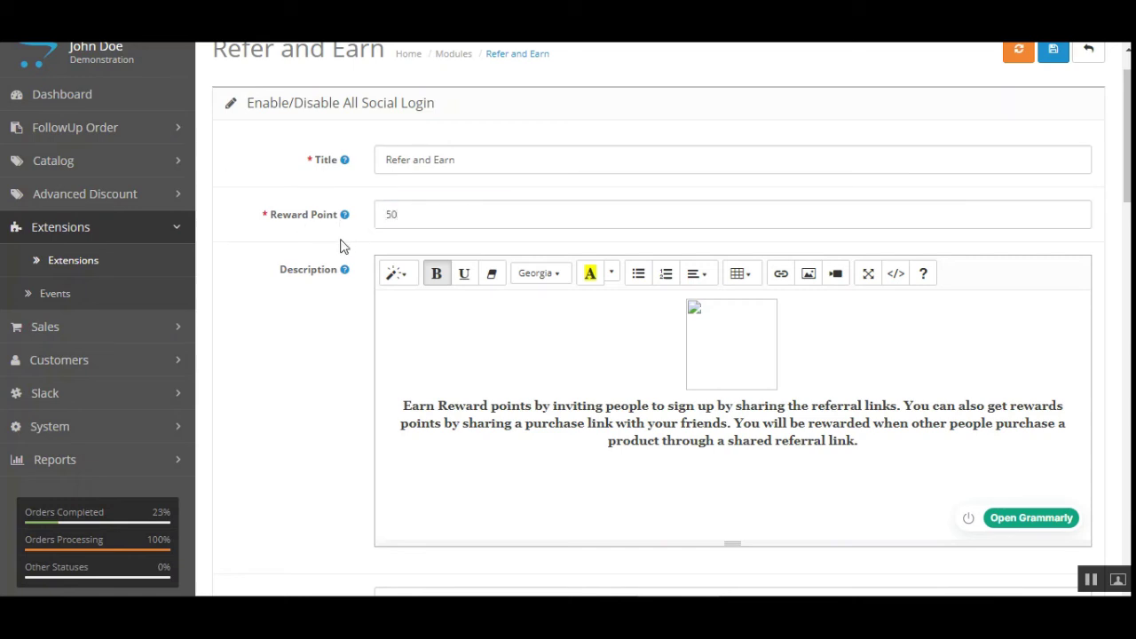
pyautogui.scroll(-5, 574, 259)
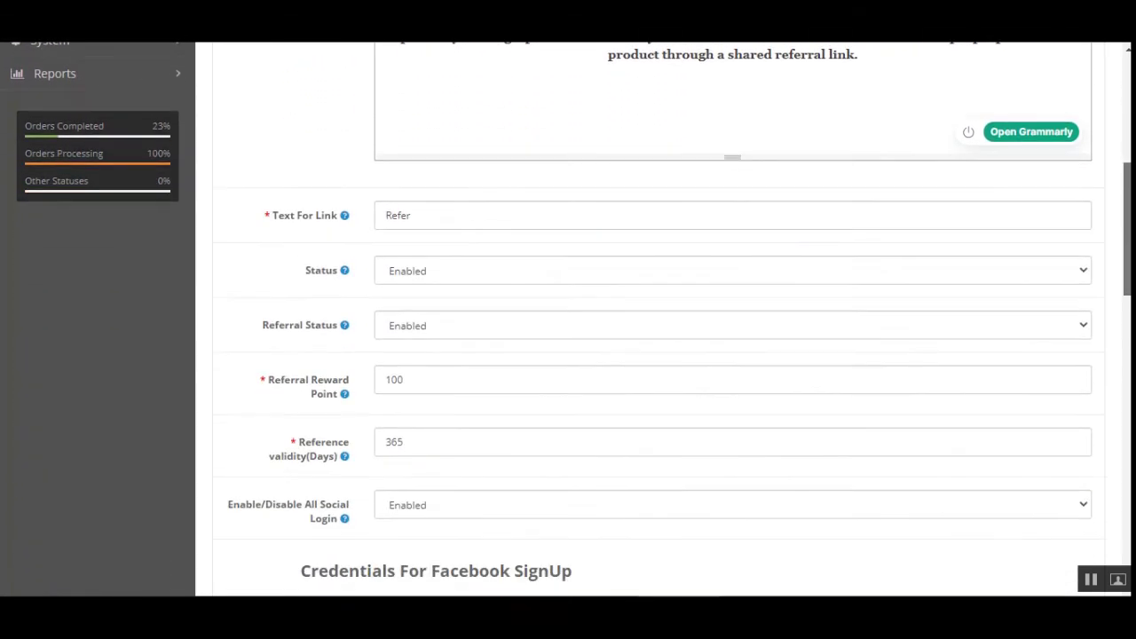
pyautogui.moveTo(299, 222)
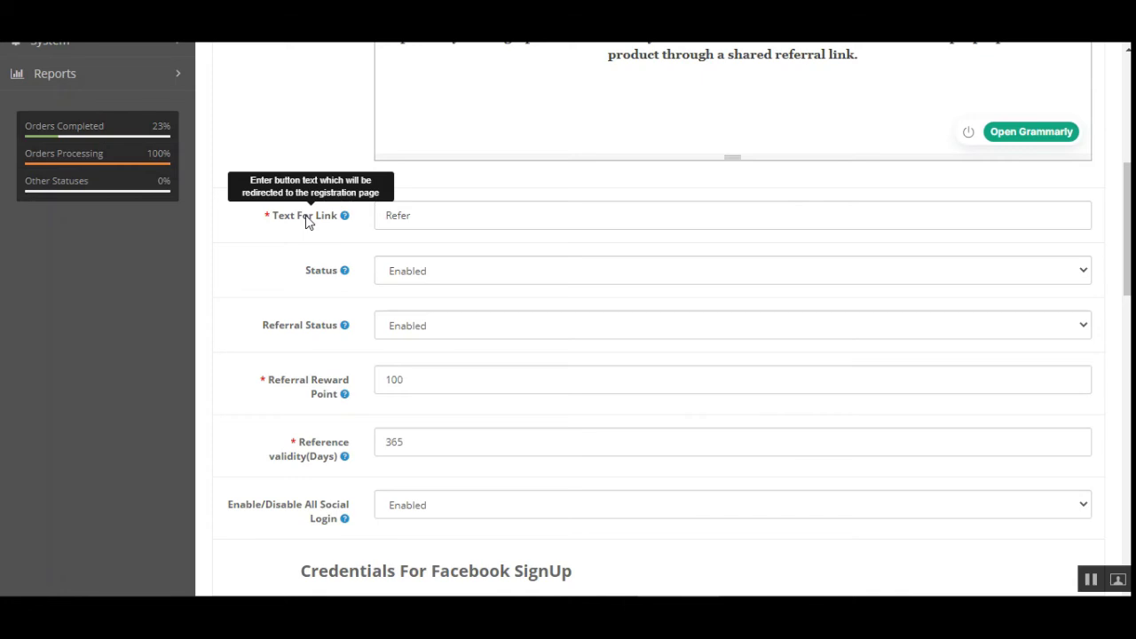
pyautogui.click(442, 217)
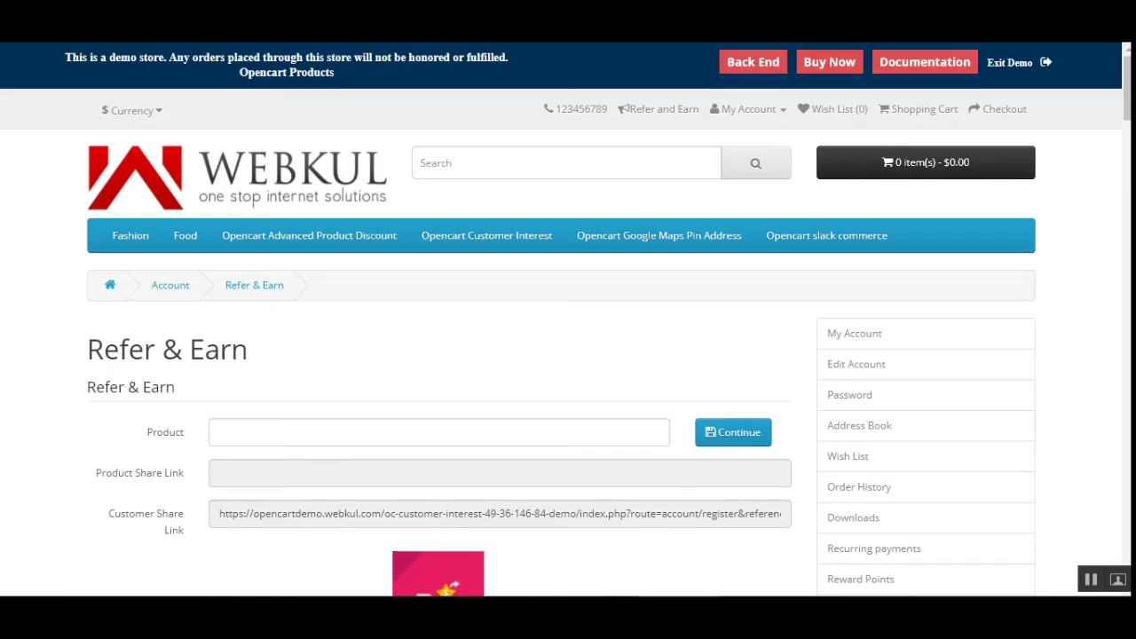
# Switch to the storefront's Refer & Earn page and log out of the customer account.
pyautogui.scroll(-4, 480, 257)
pyautogui.scroll(4, 480, 257)
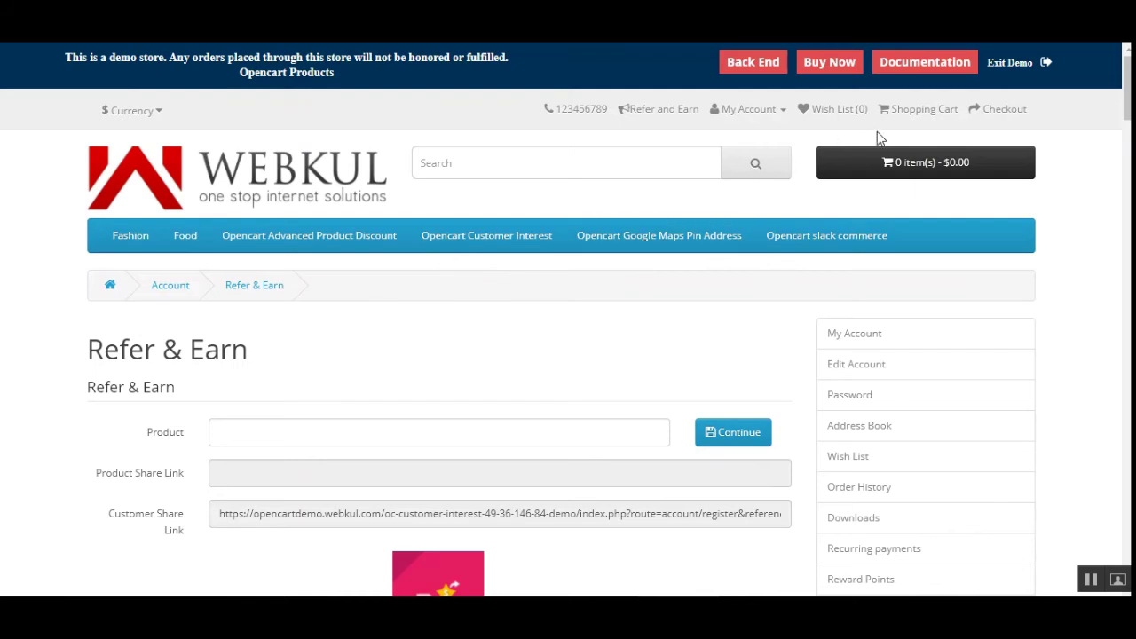
pyautogui.click(754, 119)
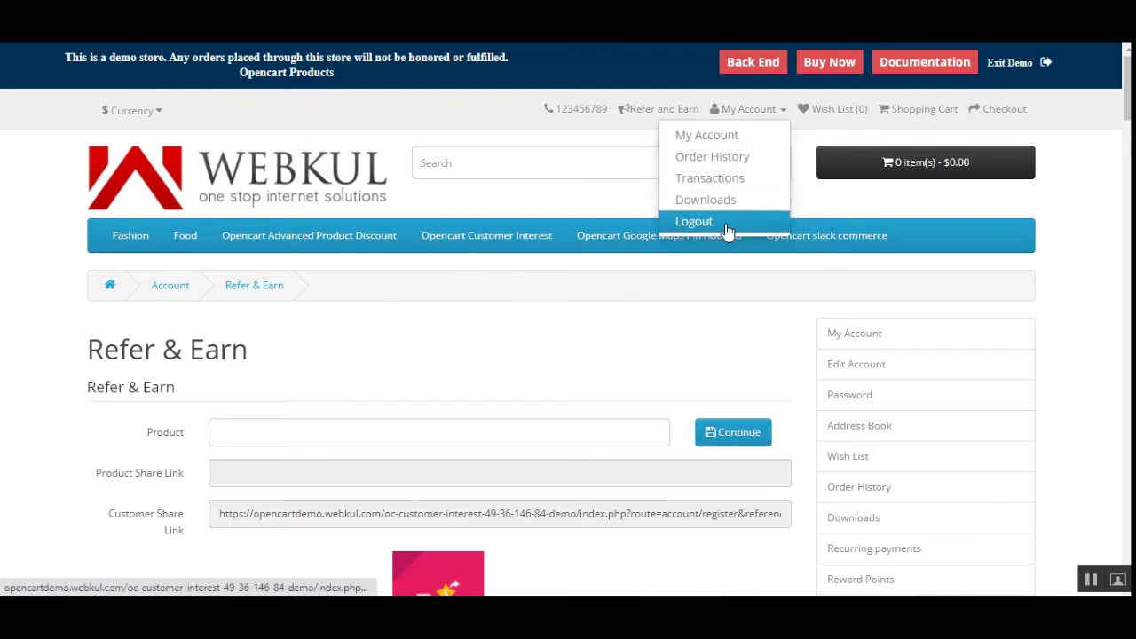
pyautogui.click(727, 221)
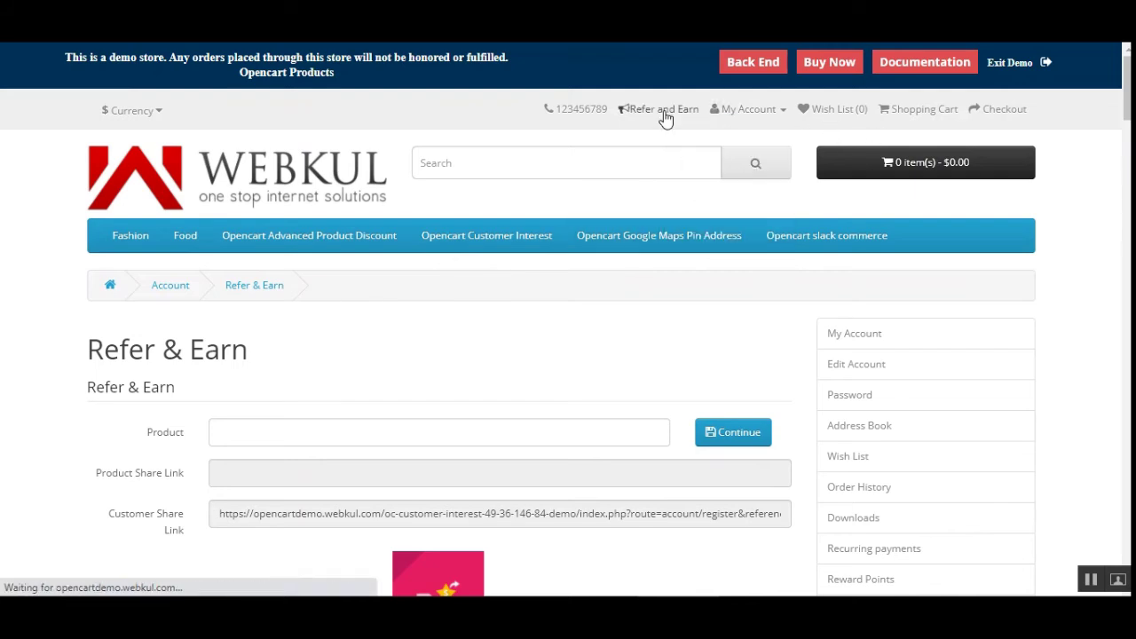
# On the logout page, highlight part of the Refer and Earn panel's heading and point out its Refer link.
pyautogui.scroll(-2, 446, 497)
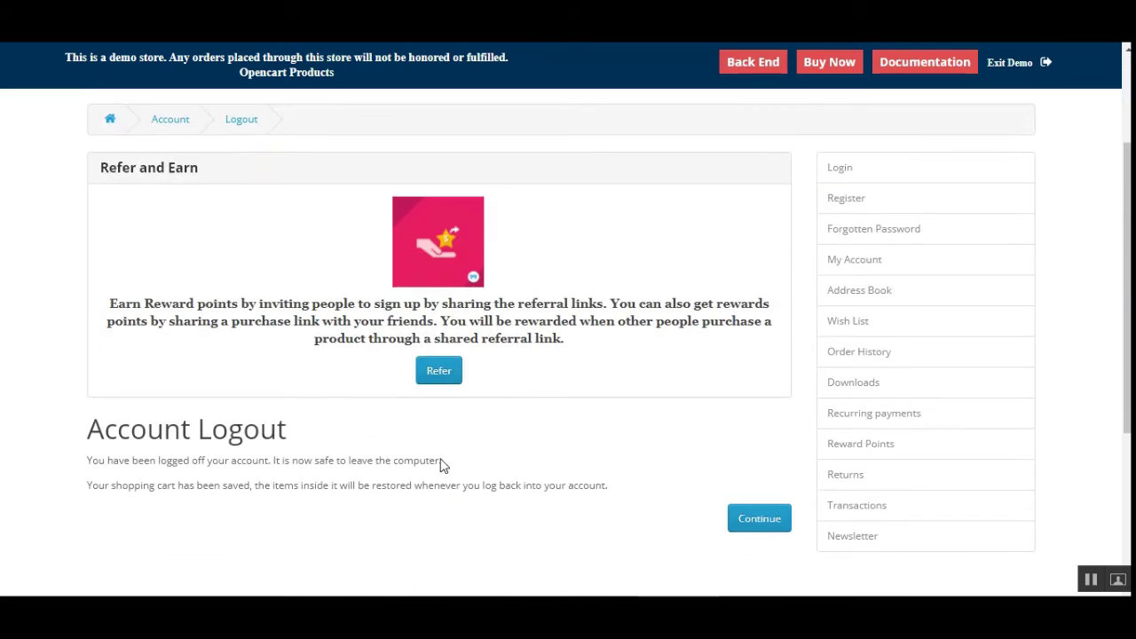
pyautogui.moveTo(108, 168); pyautogui.dragTo(156, 168)
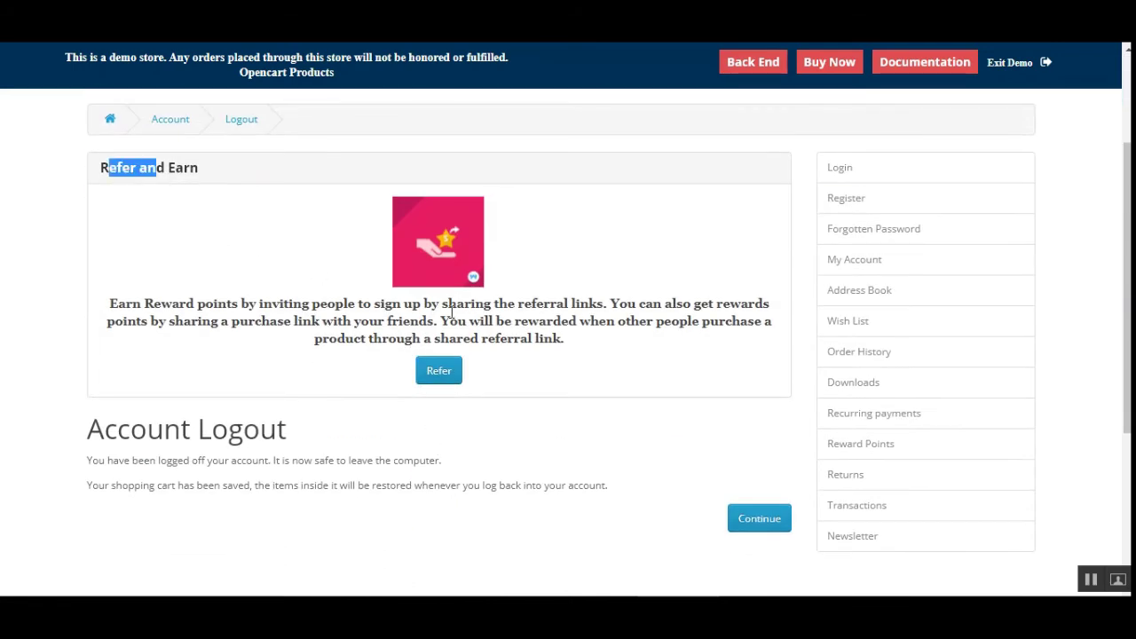
pyautogui.click(439, 374)
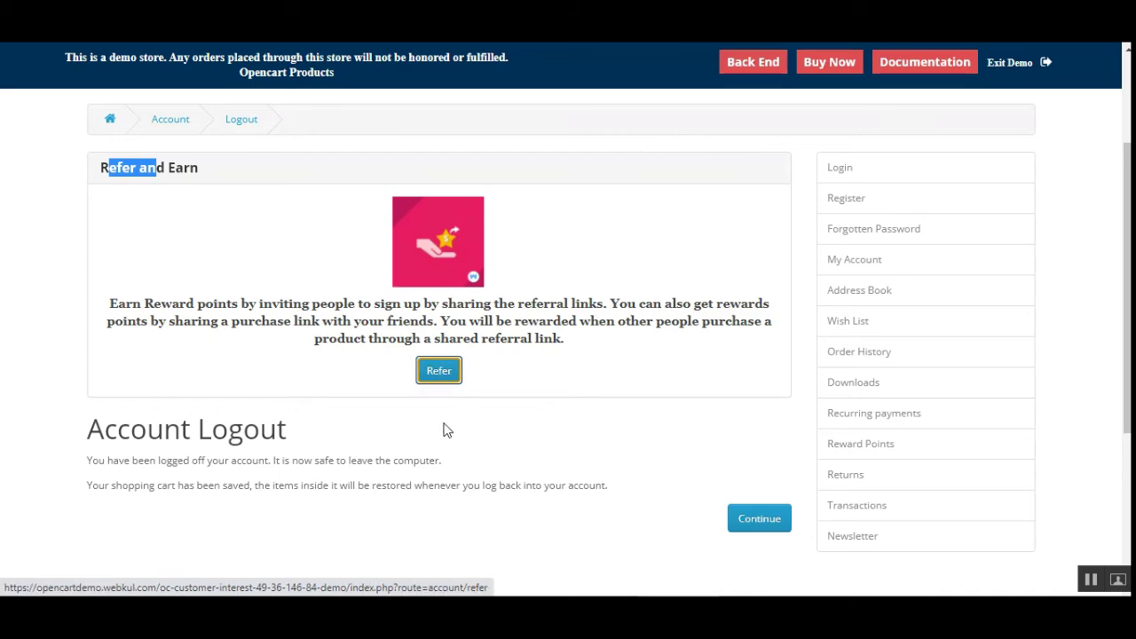
pyautogui.scroll(-3, 450, 421)
pyautogui.scroll(-2, 449, 420)
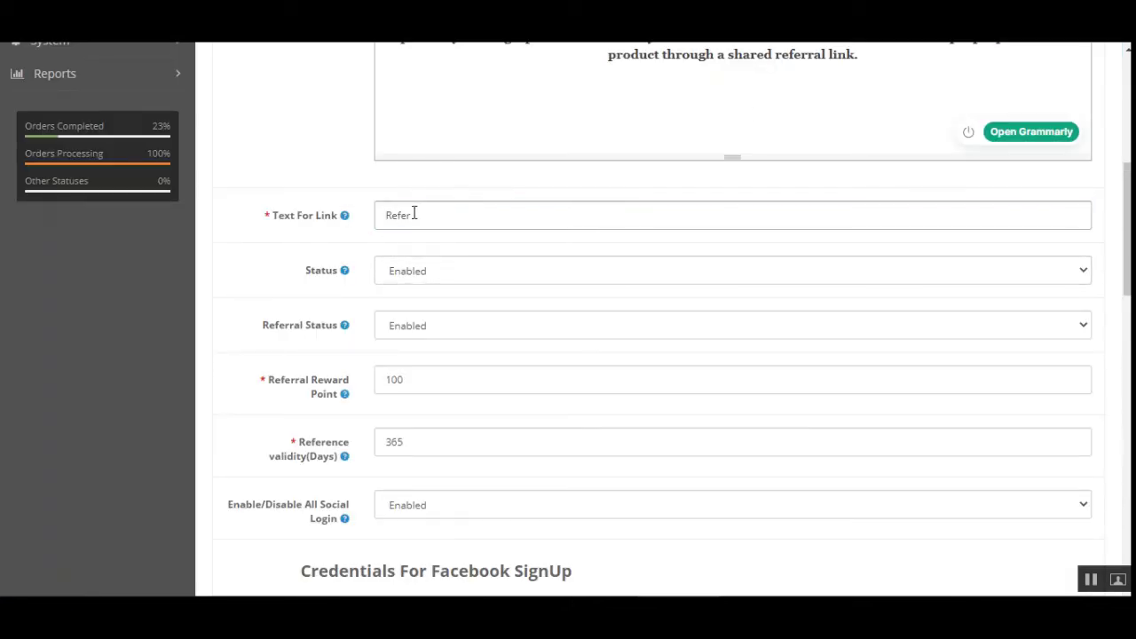
# Return to the module settings, view the Status options and help note, and check the Referral Status setting.
pyautogui.click(435, 275)
pyautogui.moveTo(347, 278)
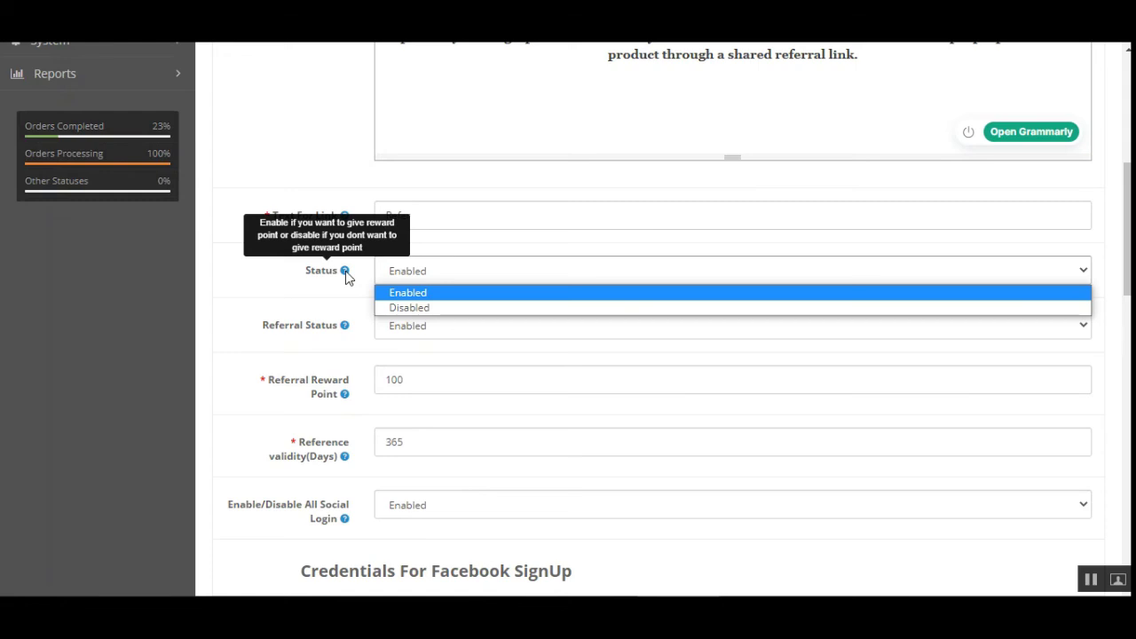
pyautogui.click(267, 284)
pyautogui.moveTo(333, 322)
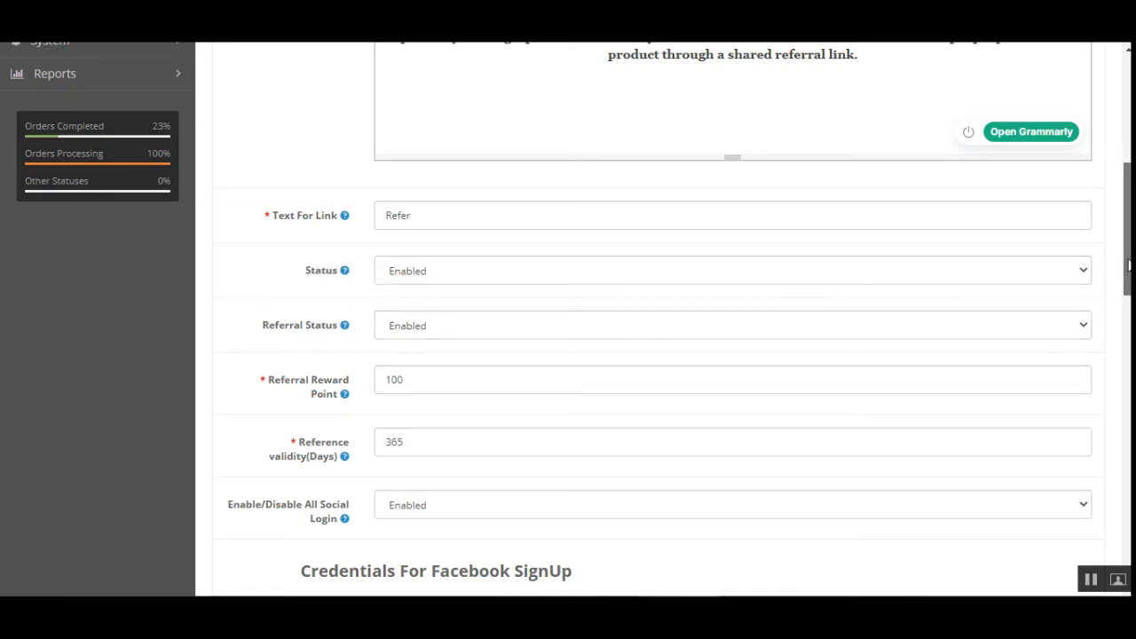
# Highlight the Referral Reward Point and Reference validity(Days) labels and read their help notes.
pyautogui.scroll(-2, 1129, 263)
pyautogui.moveTo(284, 257); pyautogui.dragTo(350, 266)
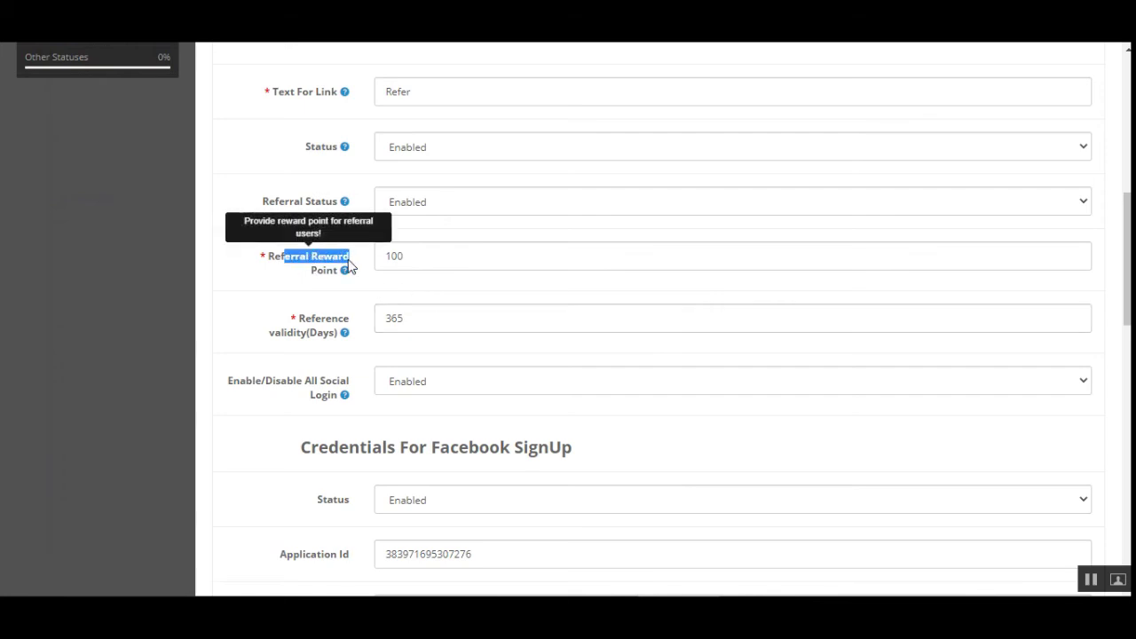
pyautogui.click(375, 292)
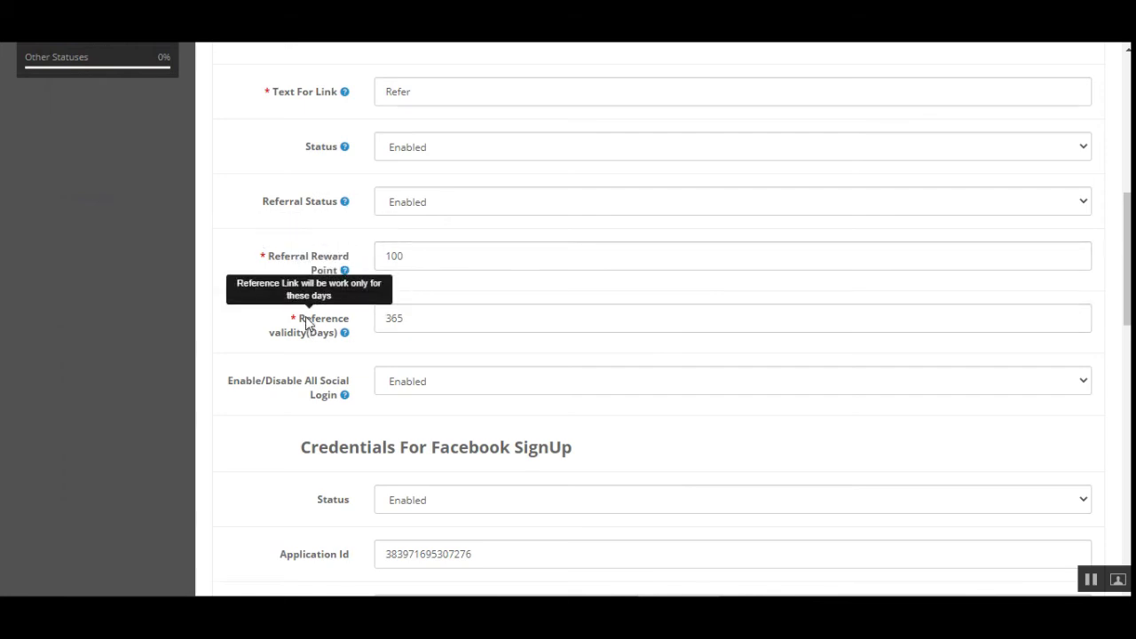
pyautogui.moveTo(306, 317); pyautogui.dragTo(332, 330)
pyautogui.click(360, 348)
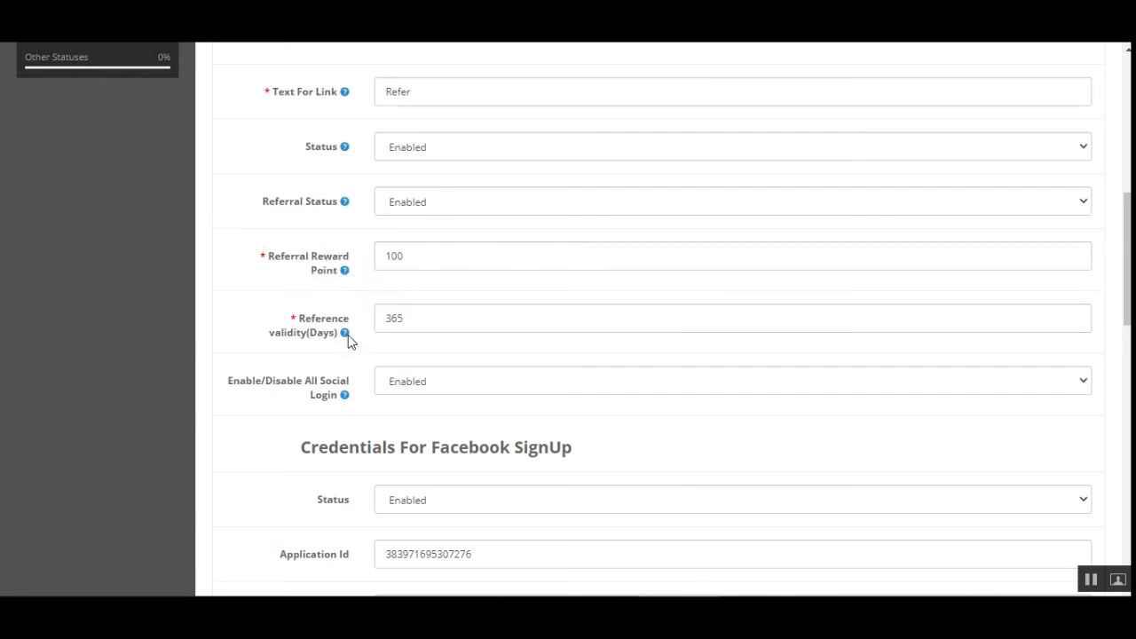
pyautogui.moveTo(346, 338)
# Highlight the Enable/Disable All Social Login label, view its options and keep it Enabled.
pyautogui.scroll(-2, 401, 320)
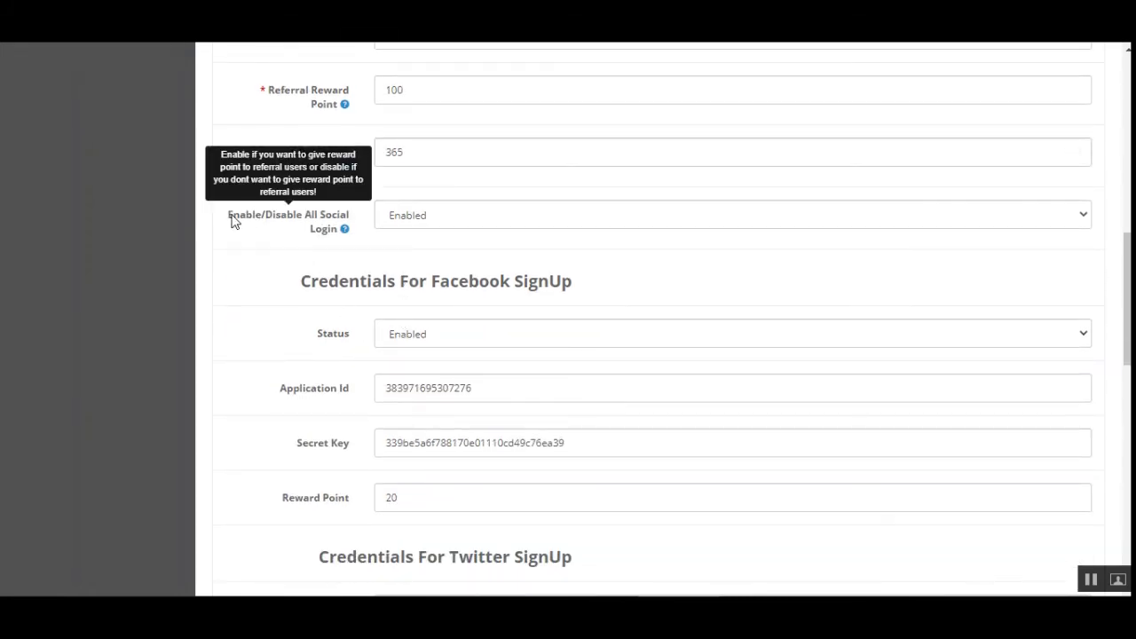
pyautogui.moveTo(231, 215); pyautogui.dragTo(359, 231)
pyautogui.click(360, 233)
pyautogui.click(411, 219)
pyautogui.click(395, 236)
# Highlight the headings of the social sign-up credential sections, starting with Facebook and Twitter.
pyautogui.scroll(4, 671, 358)
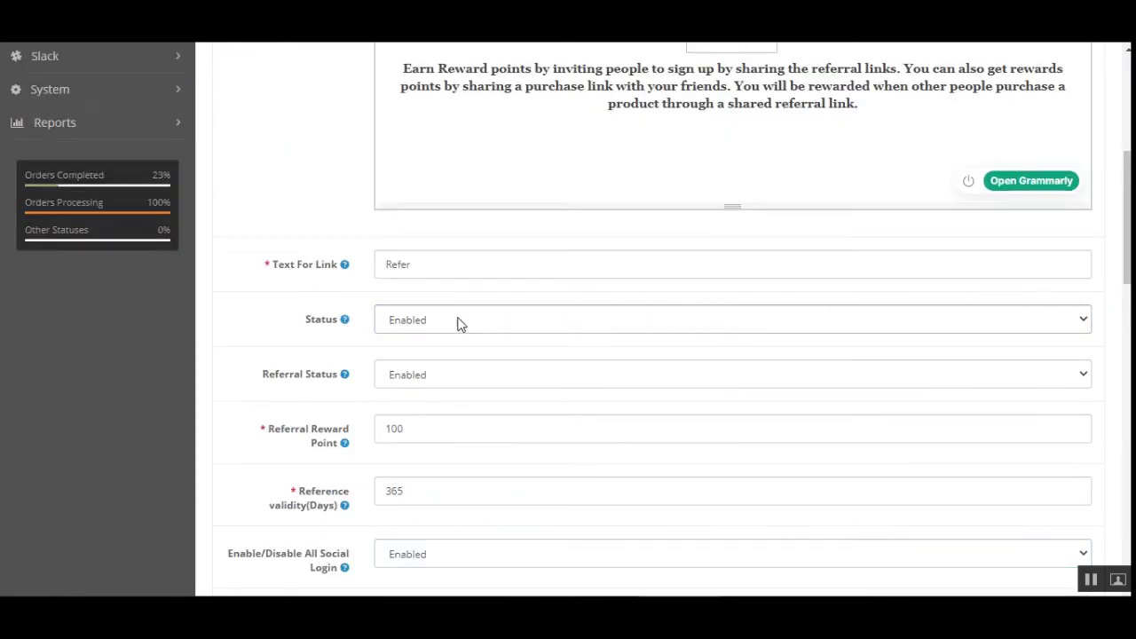
pyautogui.moveTo(1123, 256); pyautogui.dragTo(1121, 373)
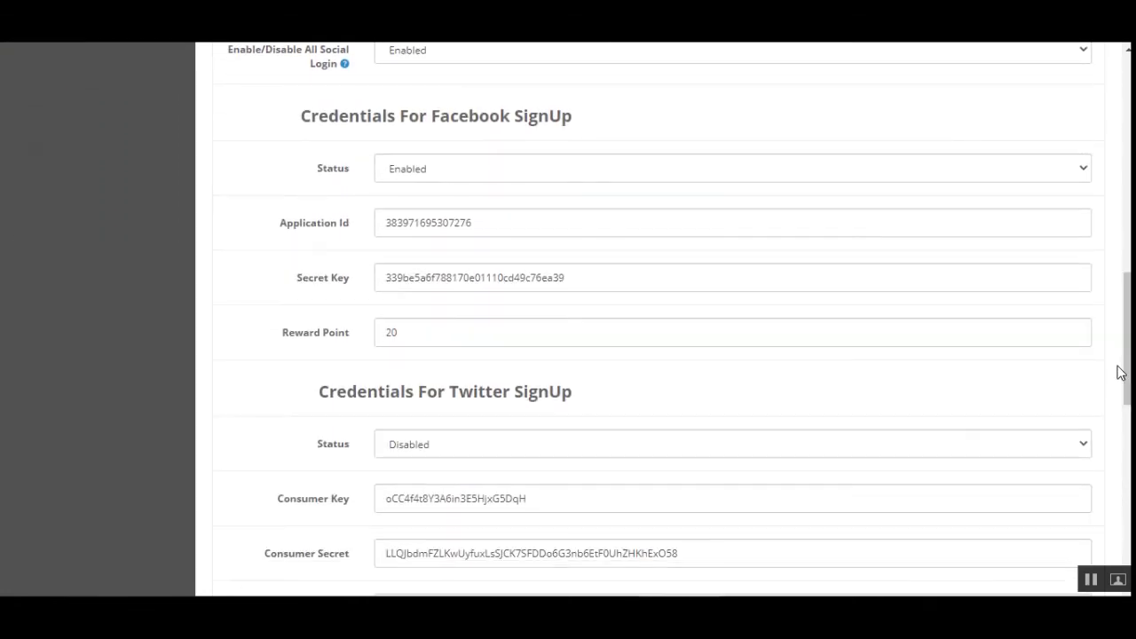
pyautogui.moveTo(421, 117); pyautogui.dragTo(623, 120)
pyautogui.moveTo(355, 391); pyautogui.dragTo(613, 400)
pyautogui.scroll(-5, 629, 396)
pyautogui.moveTo(441, 253); pyautogui.dragTo(588, 261)
pyautogui.scroll(-3, 586, 266)
pyautogui.moveTo(428, 279); pyautogui.dragTo(600, 295)
# Set the status of both Google SignUp and Twitter SignUp to Enabled.
pyautogui.scroll(5, 603, 296)
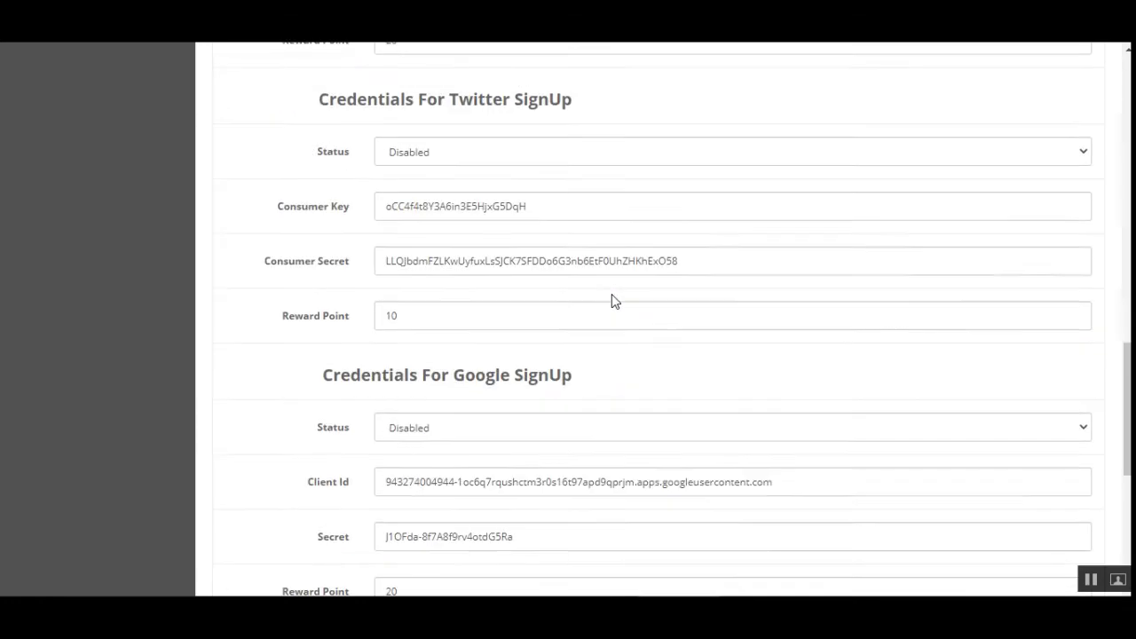
pyautogui.click(413, 479)
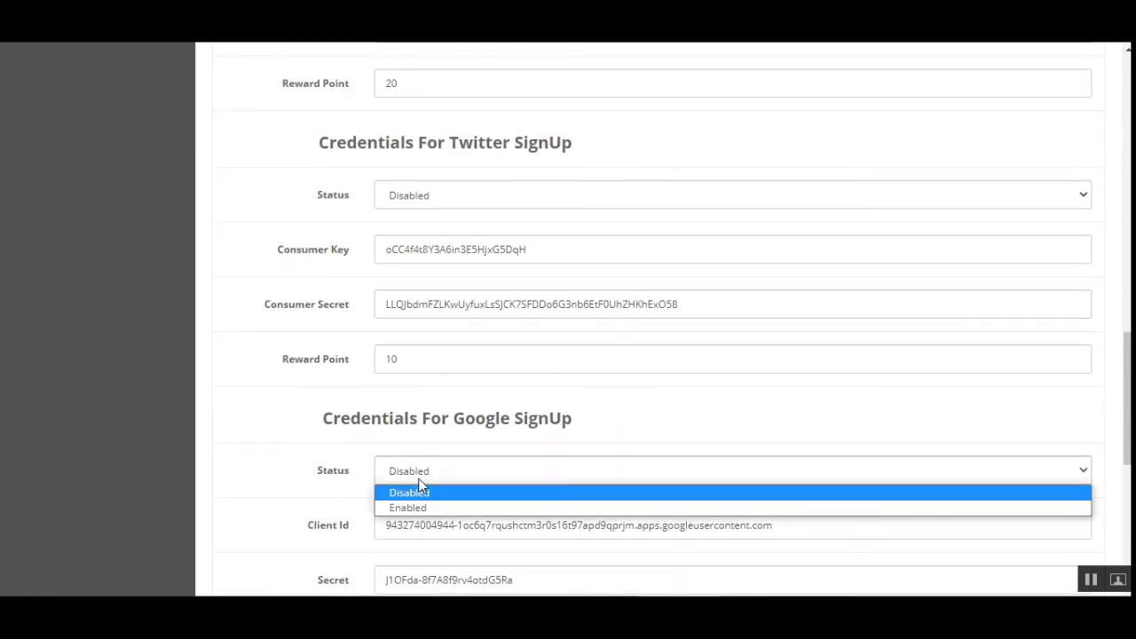
pyautogui.click(415, 508)
pyautogui.click(274, 465)
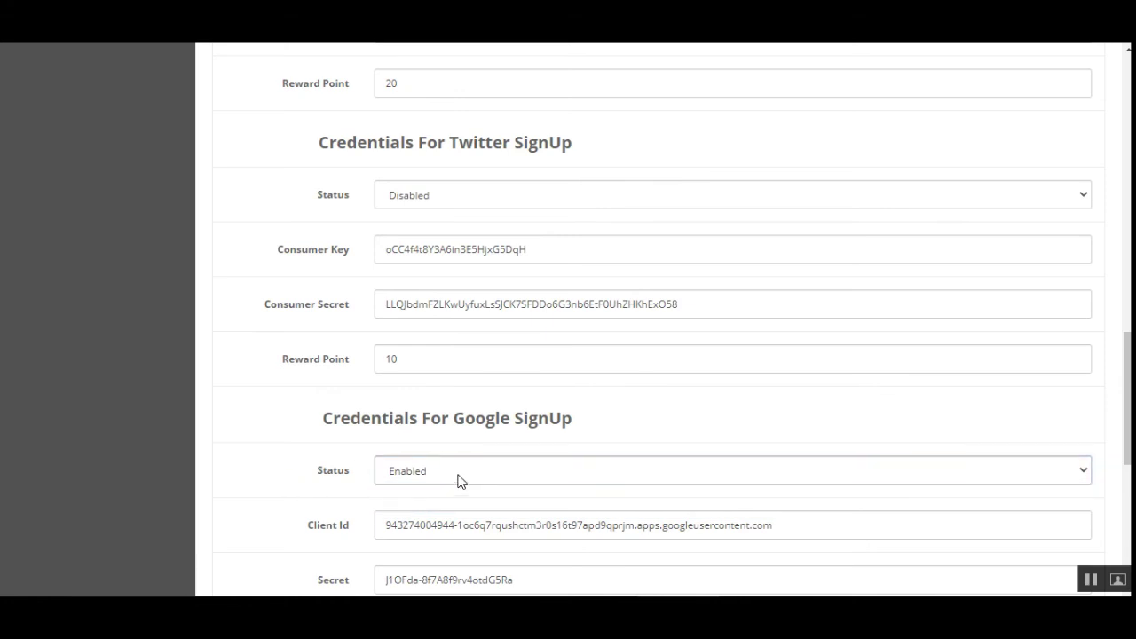
pyautogui.click(462, 206)
pyautogui.click(453, 232)
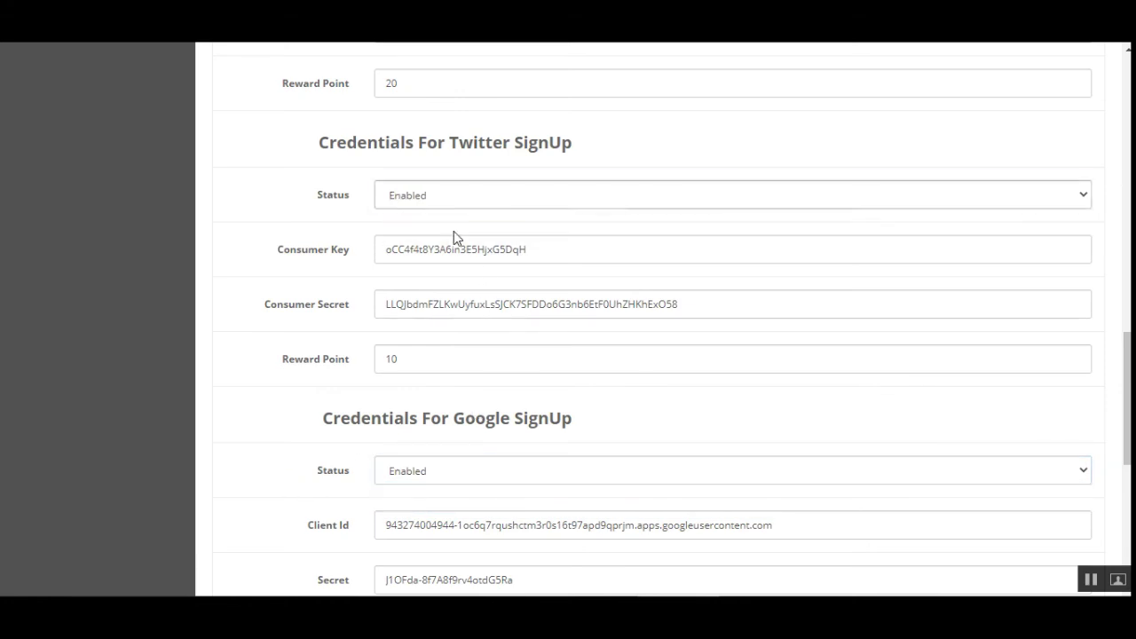
# Review the Refer and Earn module settings from the title and description down to the social sign-up credential sections.
pyautogui.scroll(5, 435, 284)
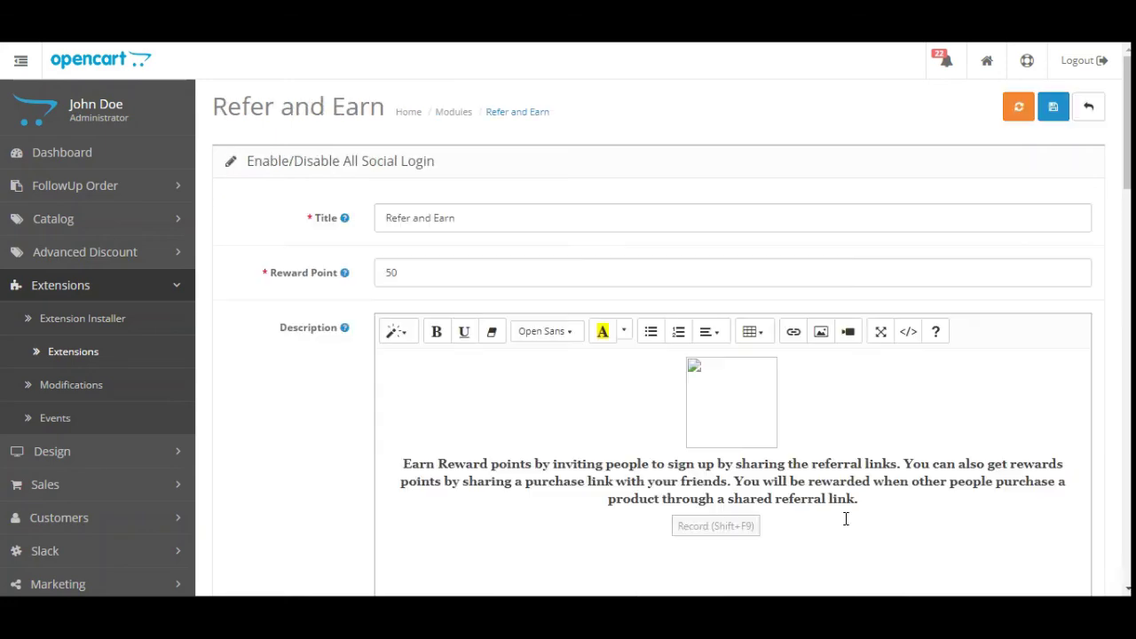
pyautogui.scroll(-5, 657, 355)
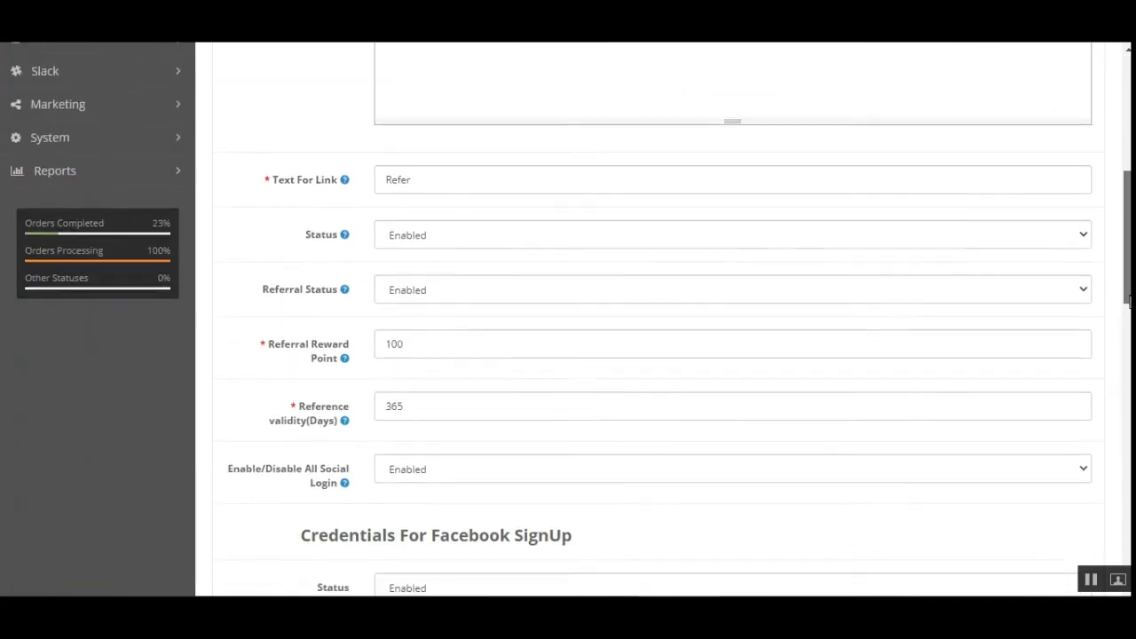
pyautogui.scroll(-8, 1105, 399)
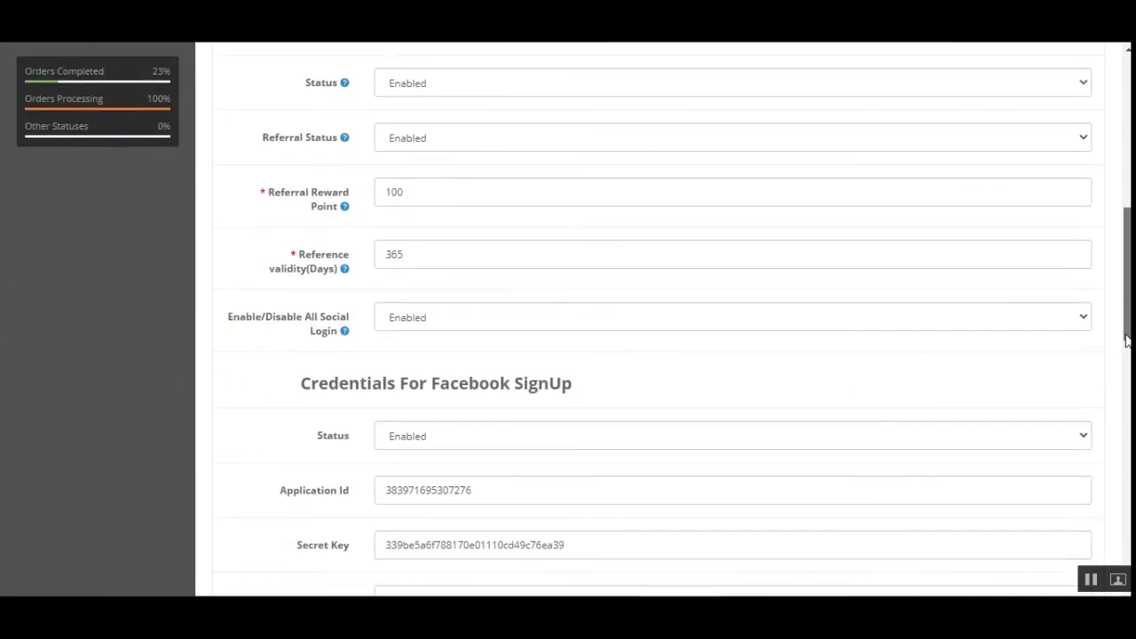
pyautogui.scroll(-4, 1093, 476)
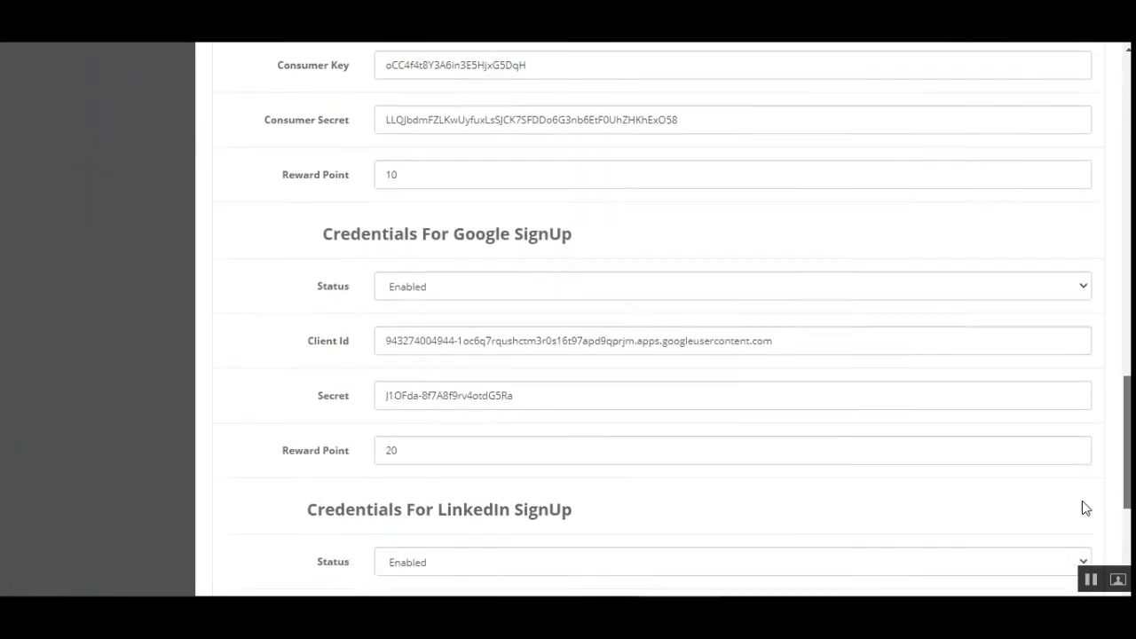
pyautogui.scroll(5, 1092, 480)
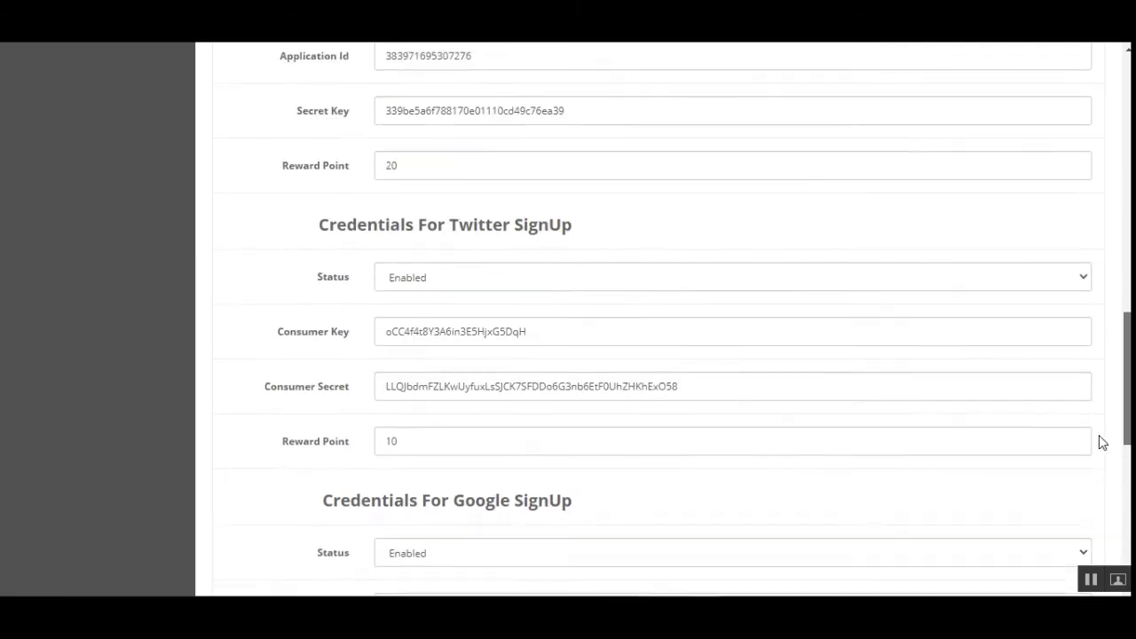
pyautogui.scroll(-4, 1086, 517)
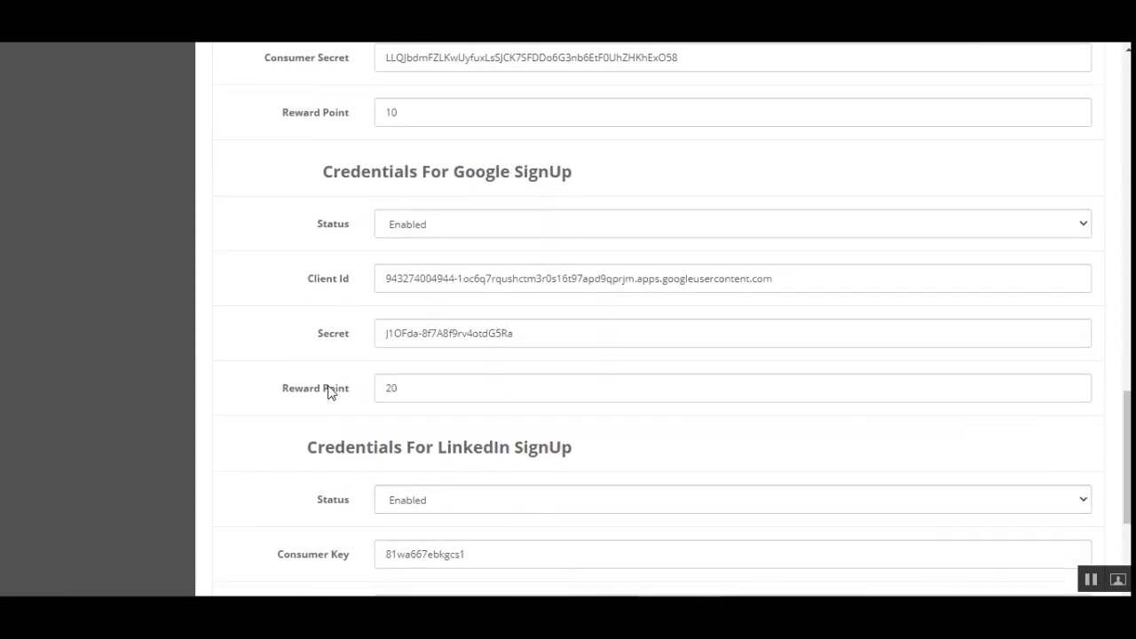
# Highlight the Google SignUp and Twitter SignUp headings and the Reward Point label of the Twitter section.
pyautogui.scroll(1, 414, 448)
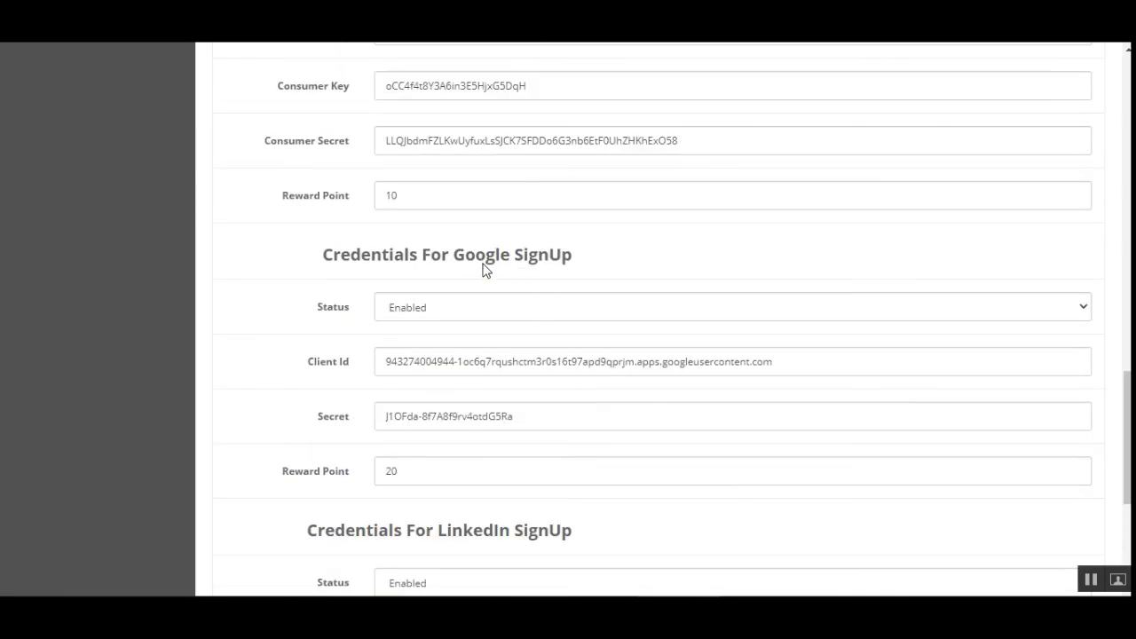
pyautogui.moveTo(476, 262); pyautogui.dragTo(545, 261)
pyautogui.scroll(1, 994, 405)
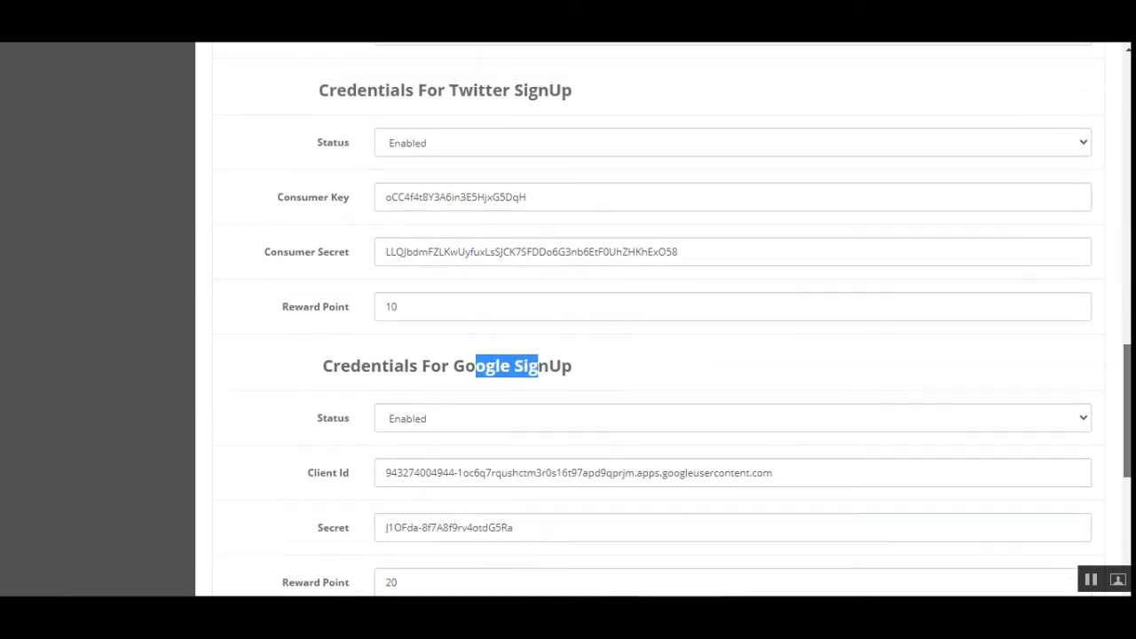
pyautogui.scroll(1, 1077, 357)
pyautogui.moveTo(474, 226); pyautogui.dragTo(560, 226)
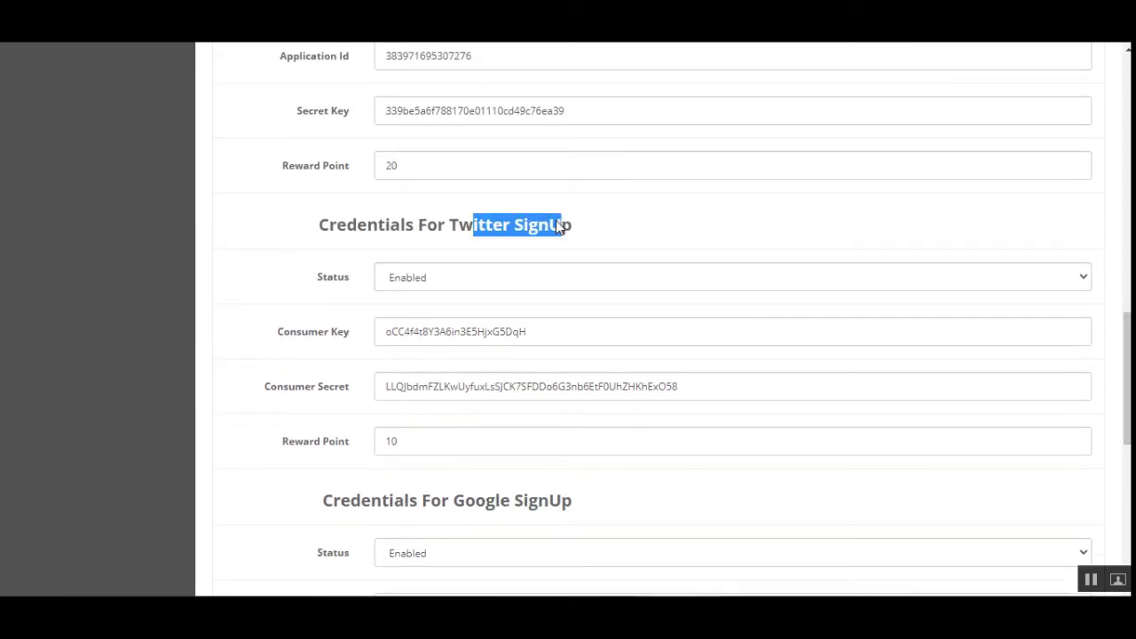
pyautogui.moveTo(284, 441); pyautogui.dragTo(350, 441)
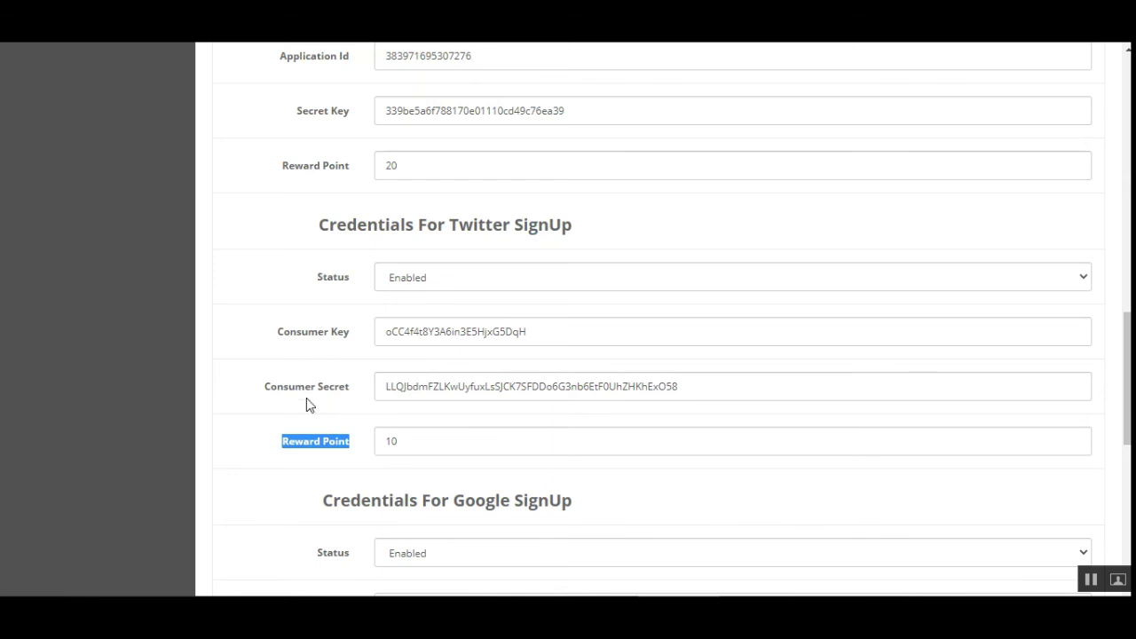
# Highlight the heading of the Facebook SignUp credentials section.
pyautogui.scroll(3, 320, 391)
pyautogui.scroll(-1, 382, 414)
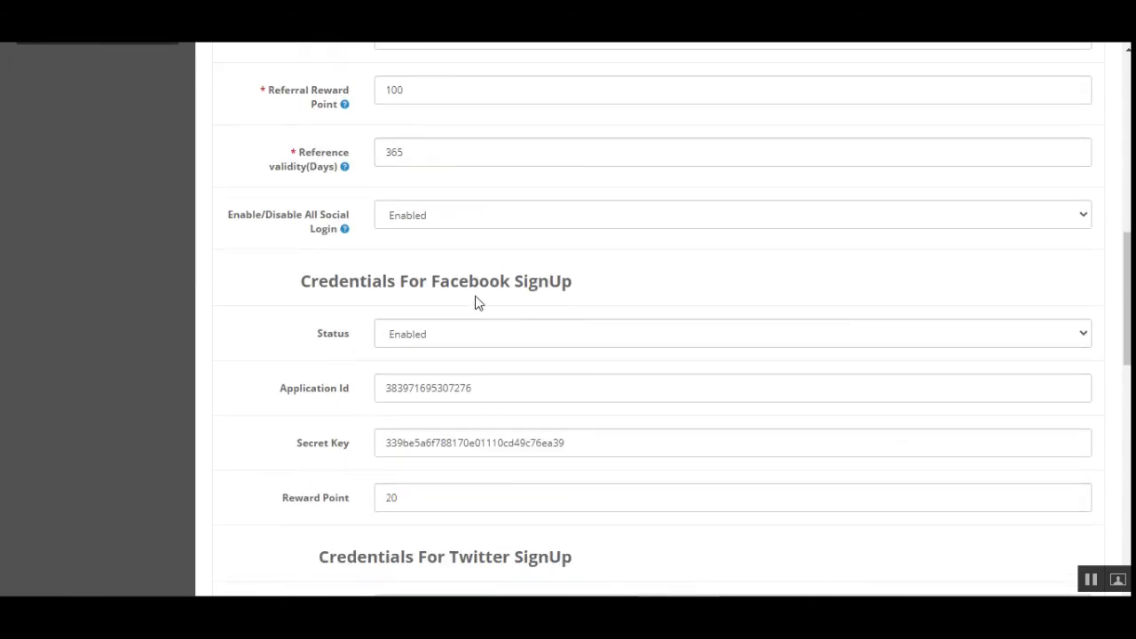
pyautogui.moveTo(467, 286); pyautogui.dragTo(571, 289)
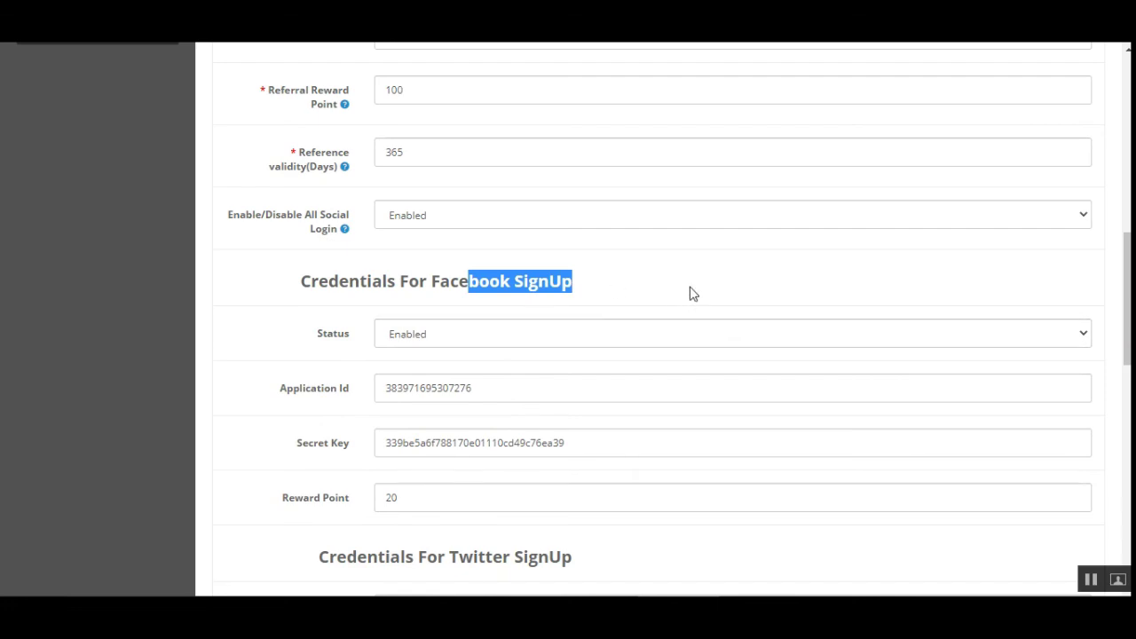
# Switch to the Webkul blog guide and read how to obtain the Facebook Login App ID and App Secret.
pyautogui.click(1092, 580)
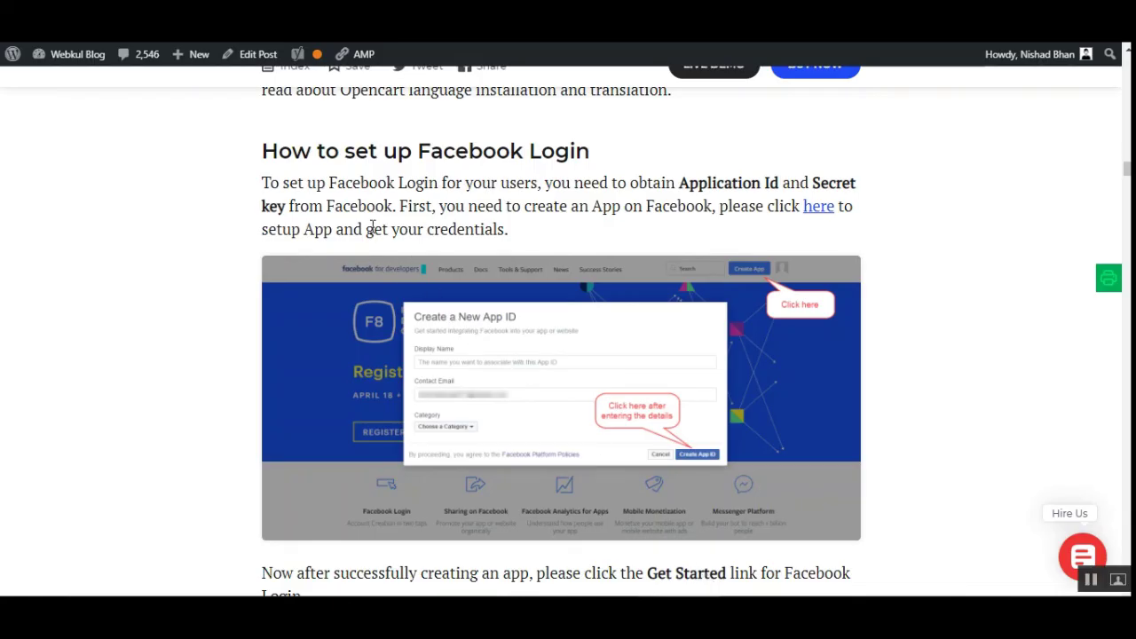
pyautogui.scroll(-10, 432, 378)
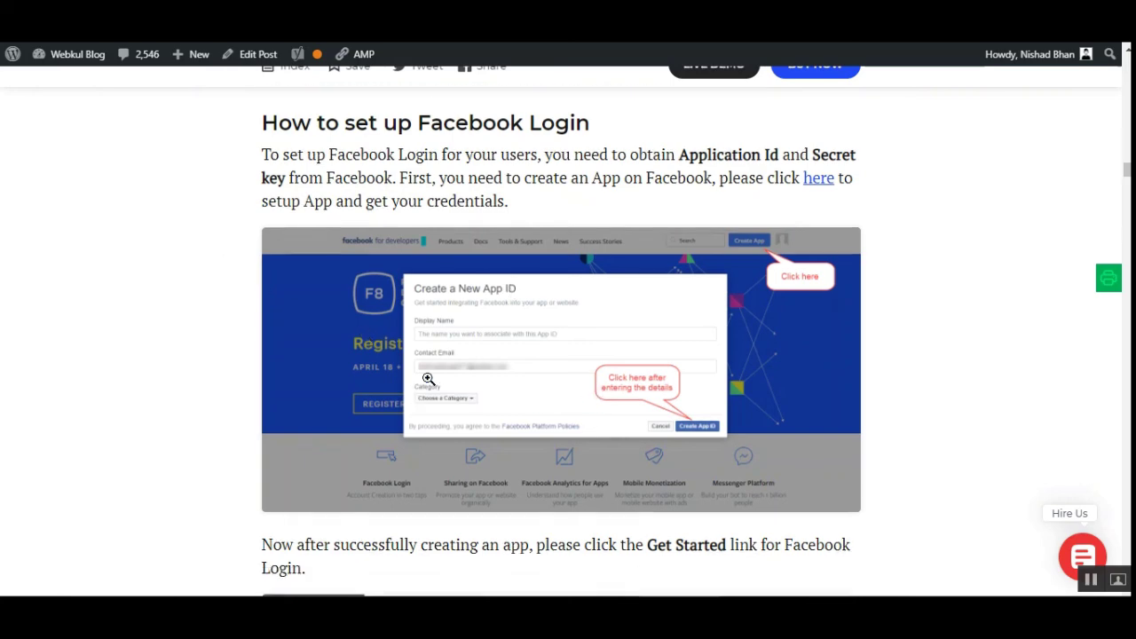
pyautogui.scroll(-15, 531, 431)
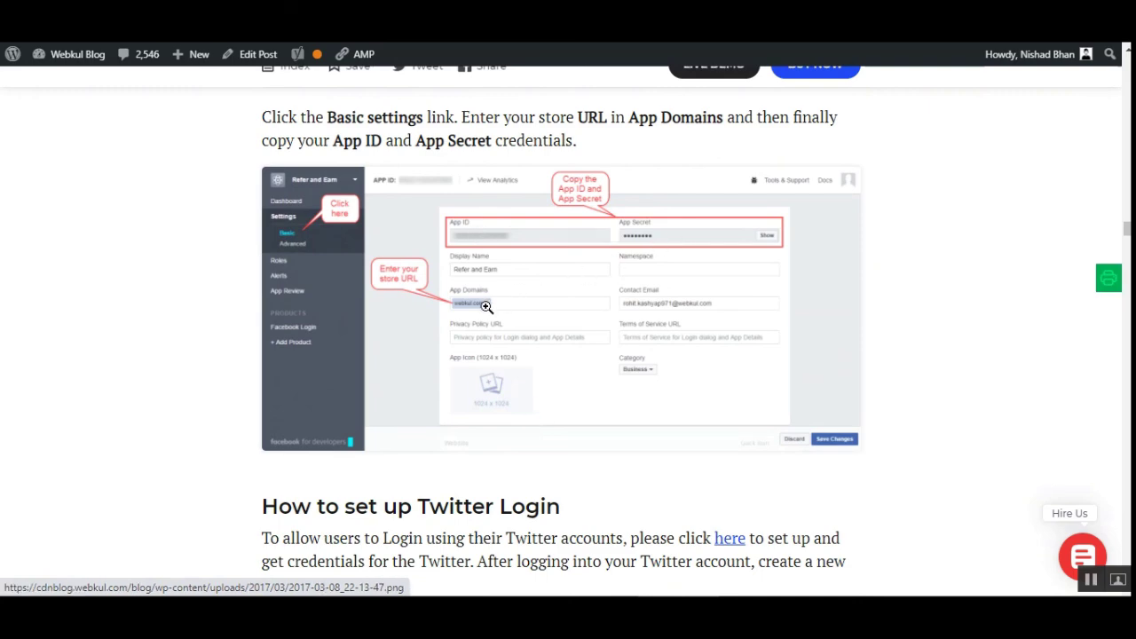
# Read the guide's Twitter Login section, from creating an application to copying the Consumer Key and Consumer Secret.
pyautogui.scroll(-4, 486, 306)
pyautogui.scroll(-3, 487, 197)
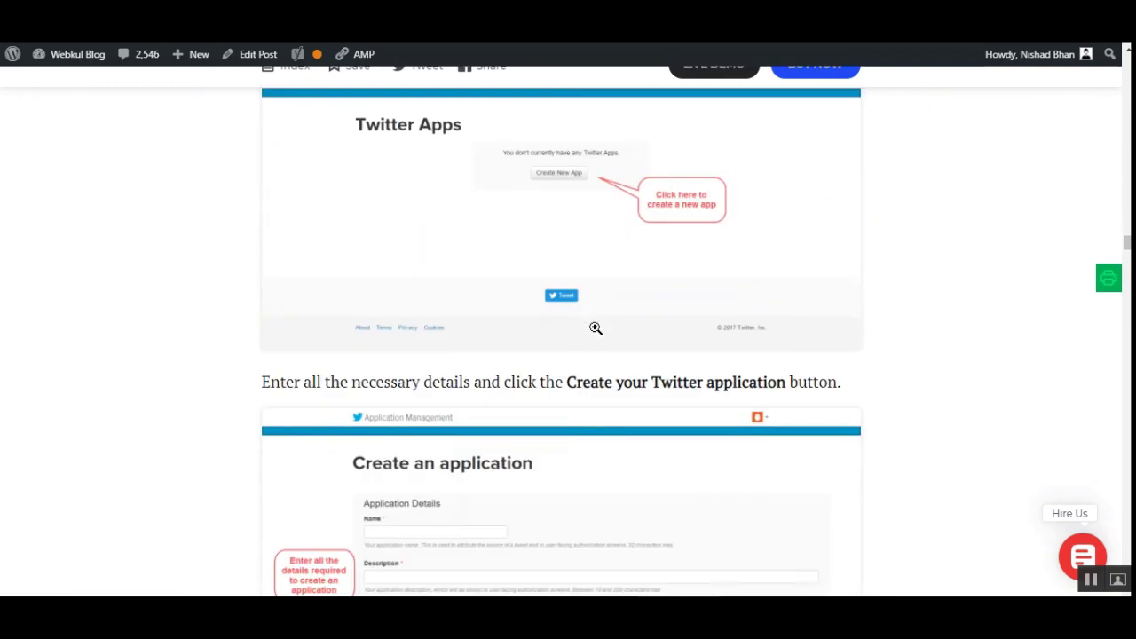
pyautogui.scroll(-10, 539, 306)
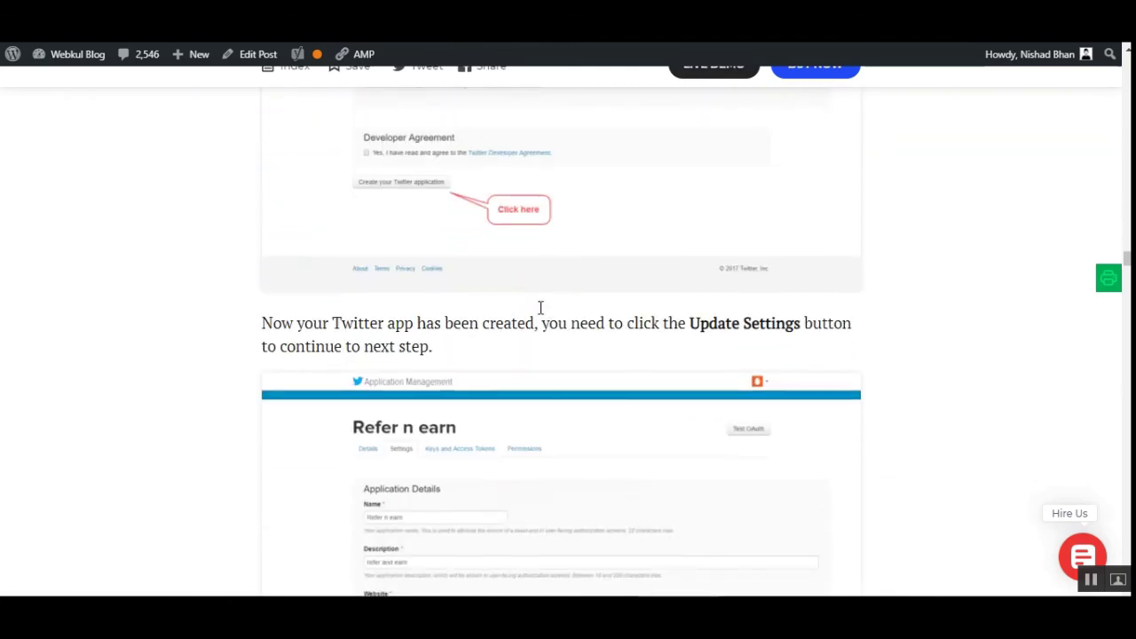
pyautogui.scroll(-10, 540, 306)
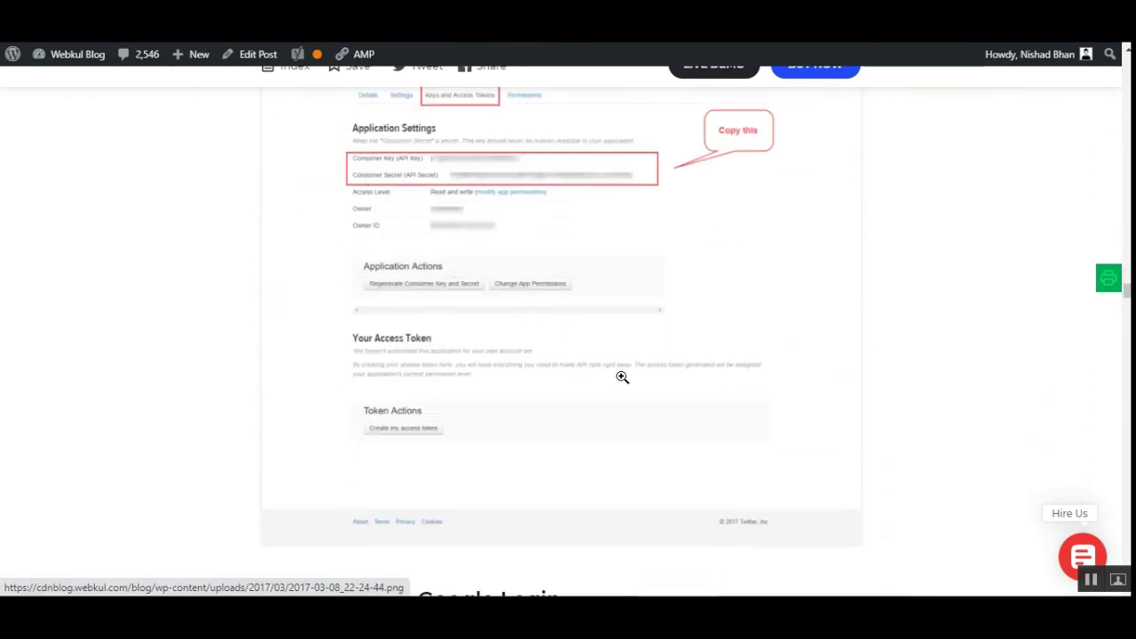
# Read the guide's Google Login section, from enabling the Gmail API to copying the Client ID and Client secret.
pyautogui.scroll(-3, 622, 375)
pyautogui.scroll(-10, 581, 380)
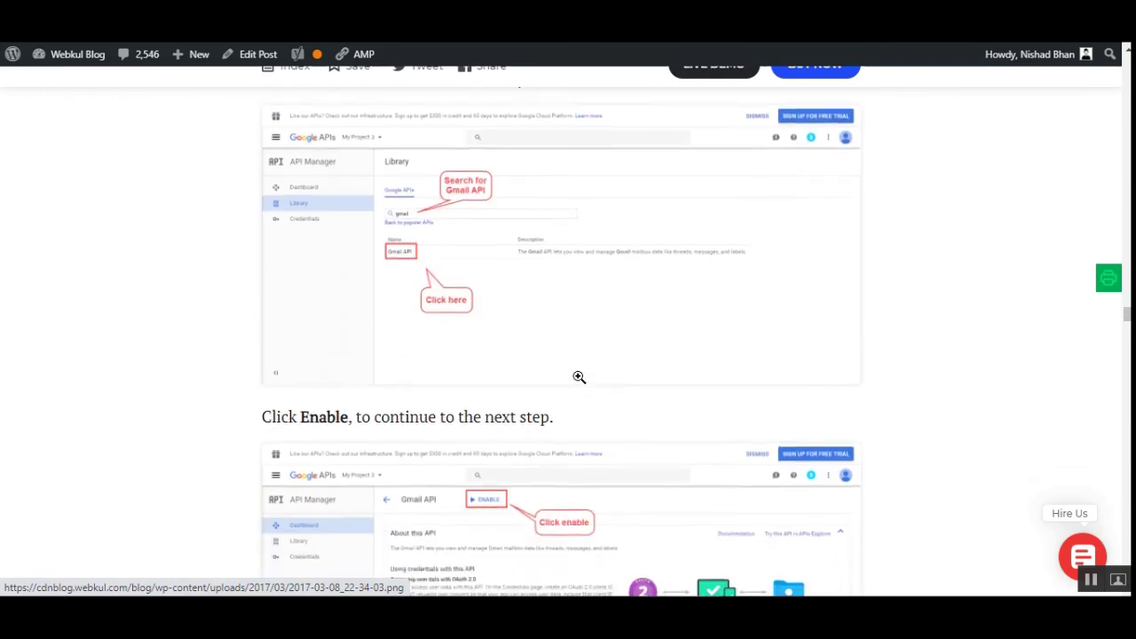
pyautogui.scroll(-10, 579, 377)
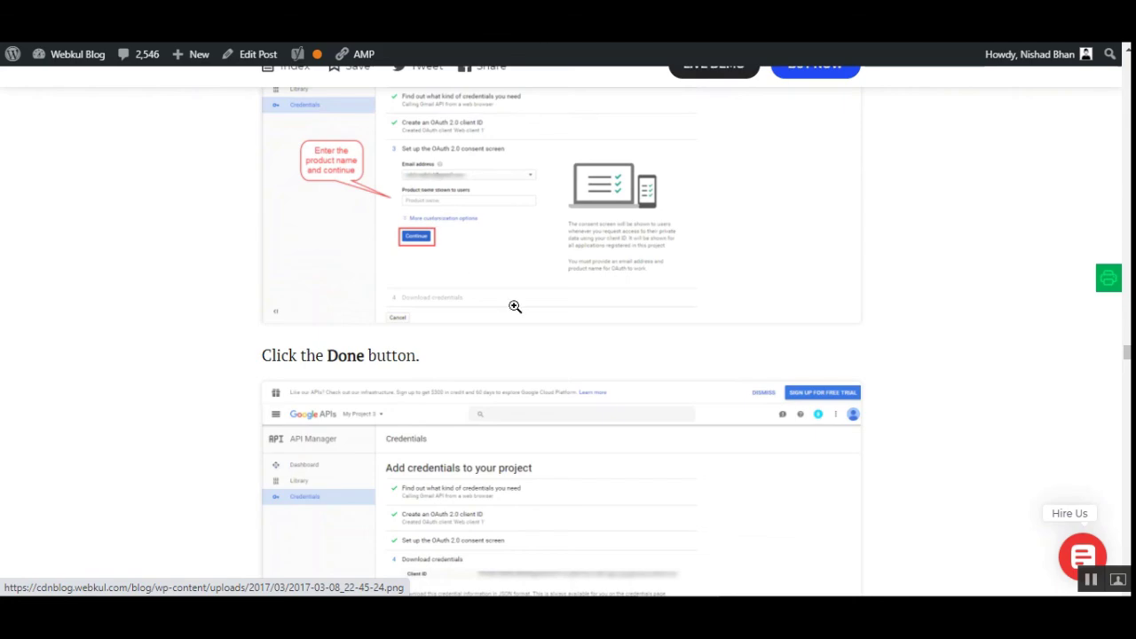
pyautogui.scroll(-3, 533, 315)
pyautogui.scroll(-3, 464, 328)
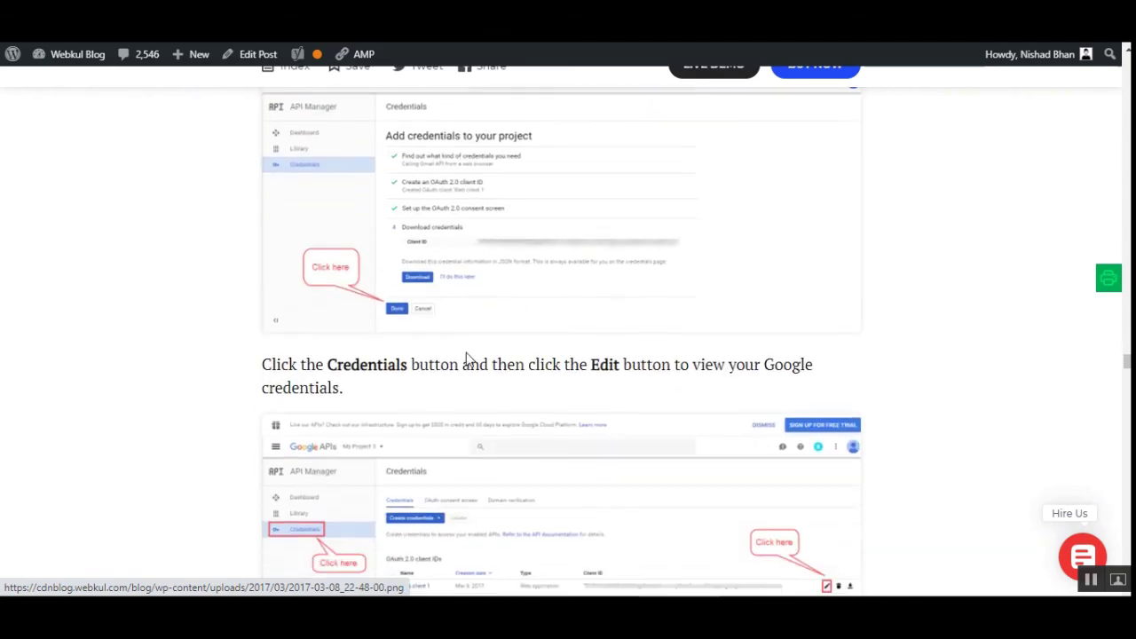
pyautogui.scroll(-1, 472, 353)
pyautogui.scroll(-7, 517, 399)
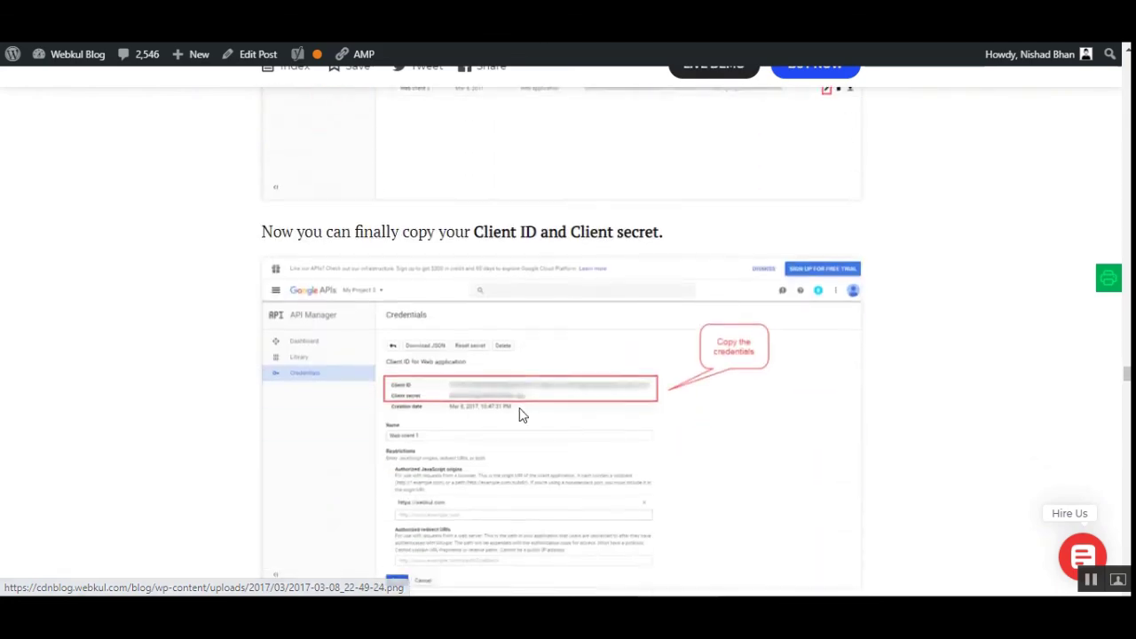
pyautogui.scroll(-10, 519, 408)
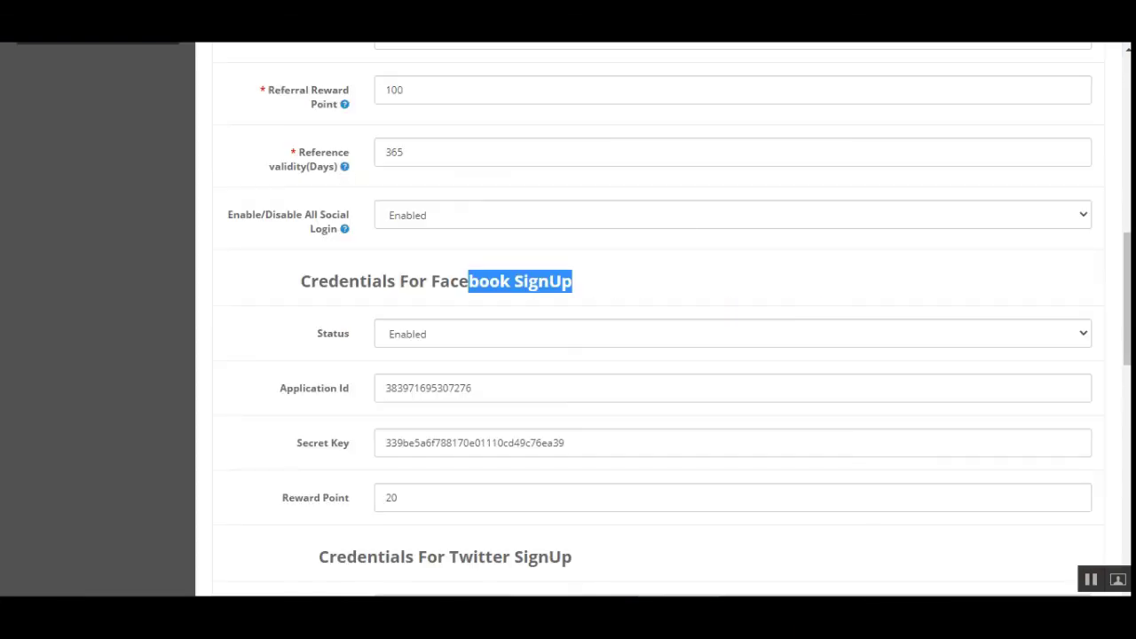
# Return to the Refer and Earn module settings and review the social sign-up credentials and the general status and referral fields.
pyautogui.scroll(4, 829, 375)
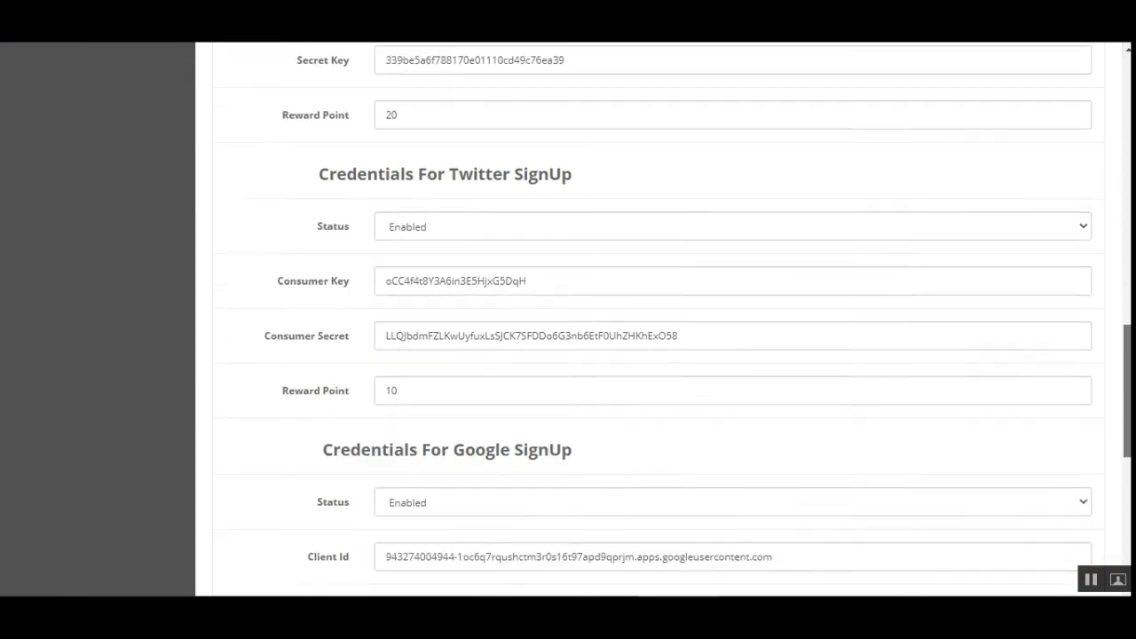
pyautogui.scroll(-4, 675, 320)
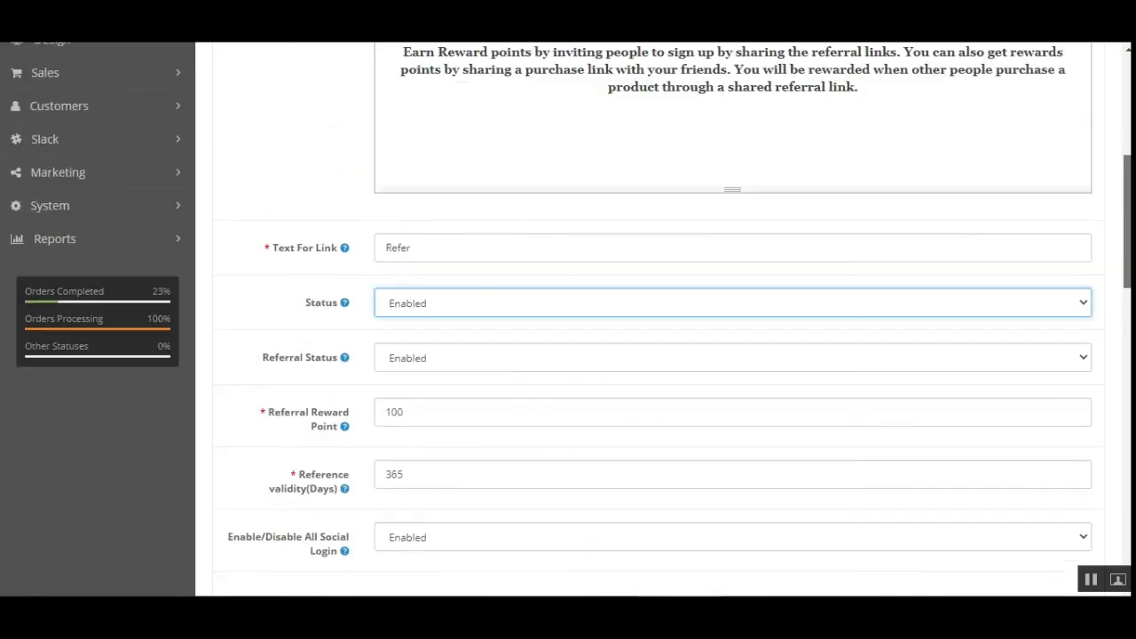
pyautogui.scroll(5, 1034, 203)
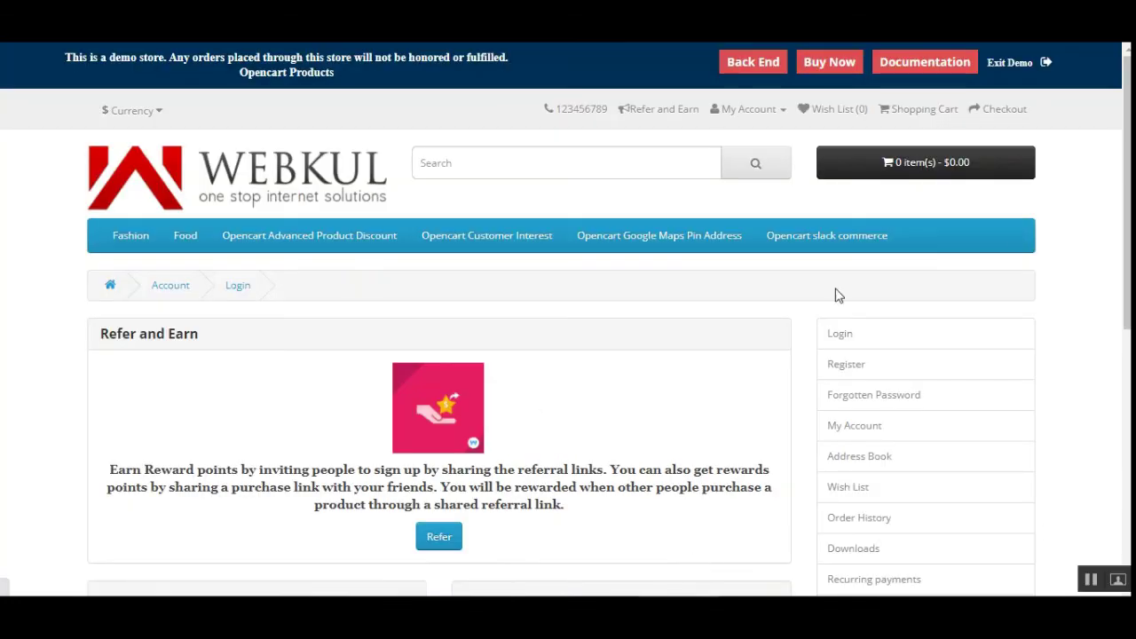
# Look over the Refer and Earn block and the customer login sections on the storefront's account login page.
pyautogui.scroll(-2, 568, 320)
pyautogui.scroll(-2, 569, 320)
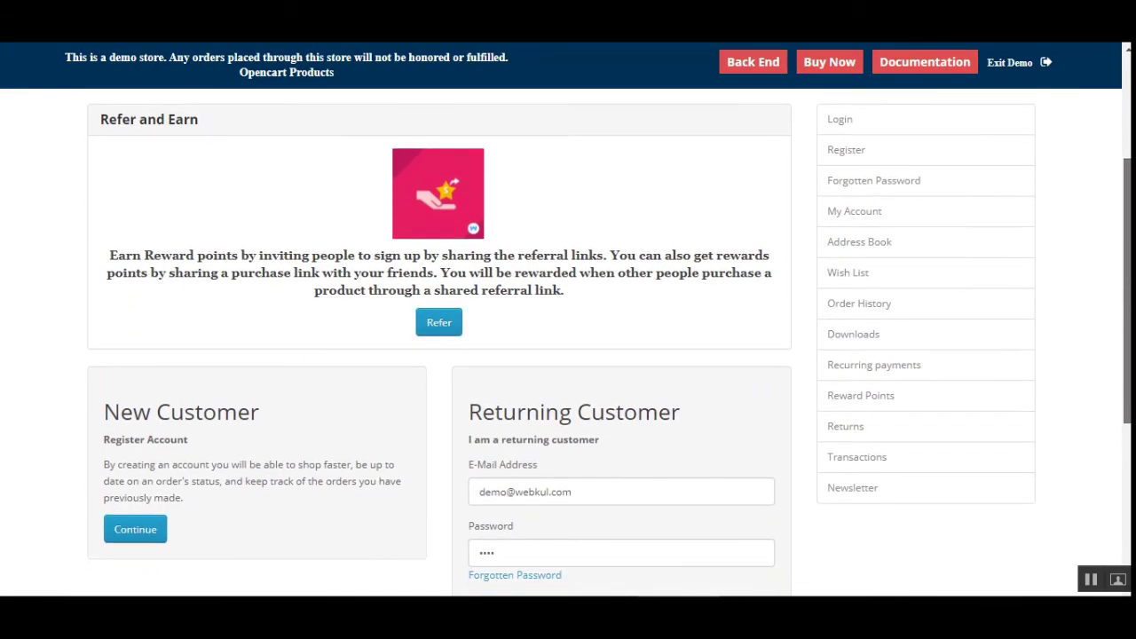
pyautogui.scroll(2, 568, 320)
pyautogui.scroll(2, 900, 279)
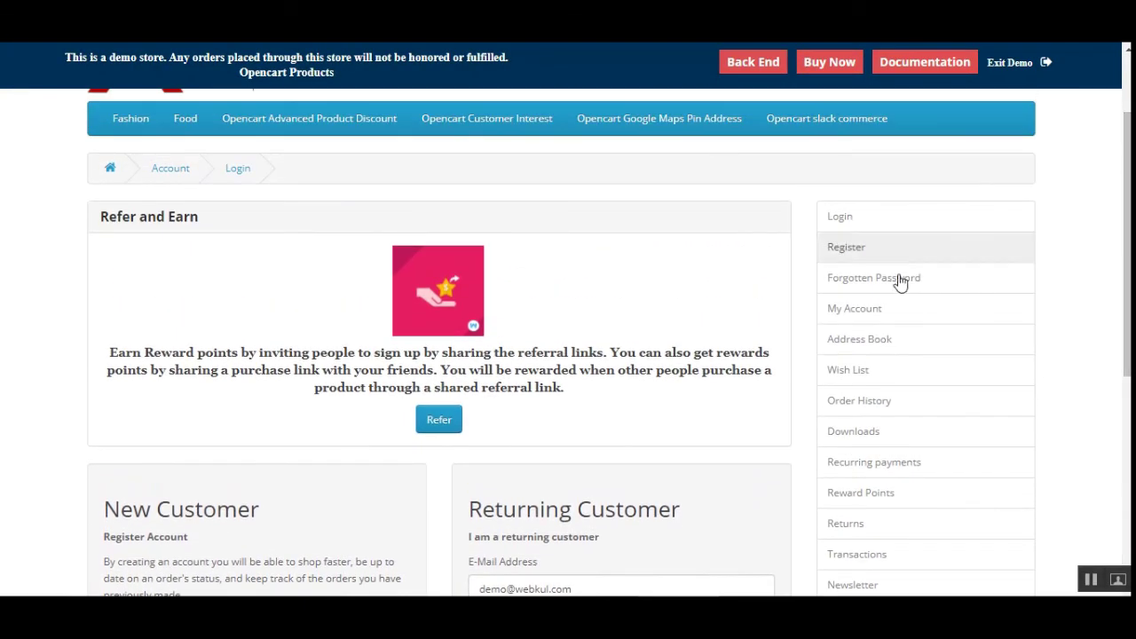